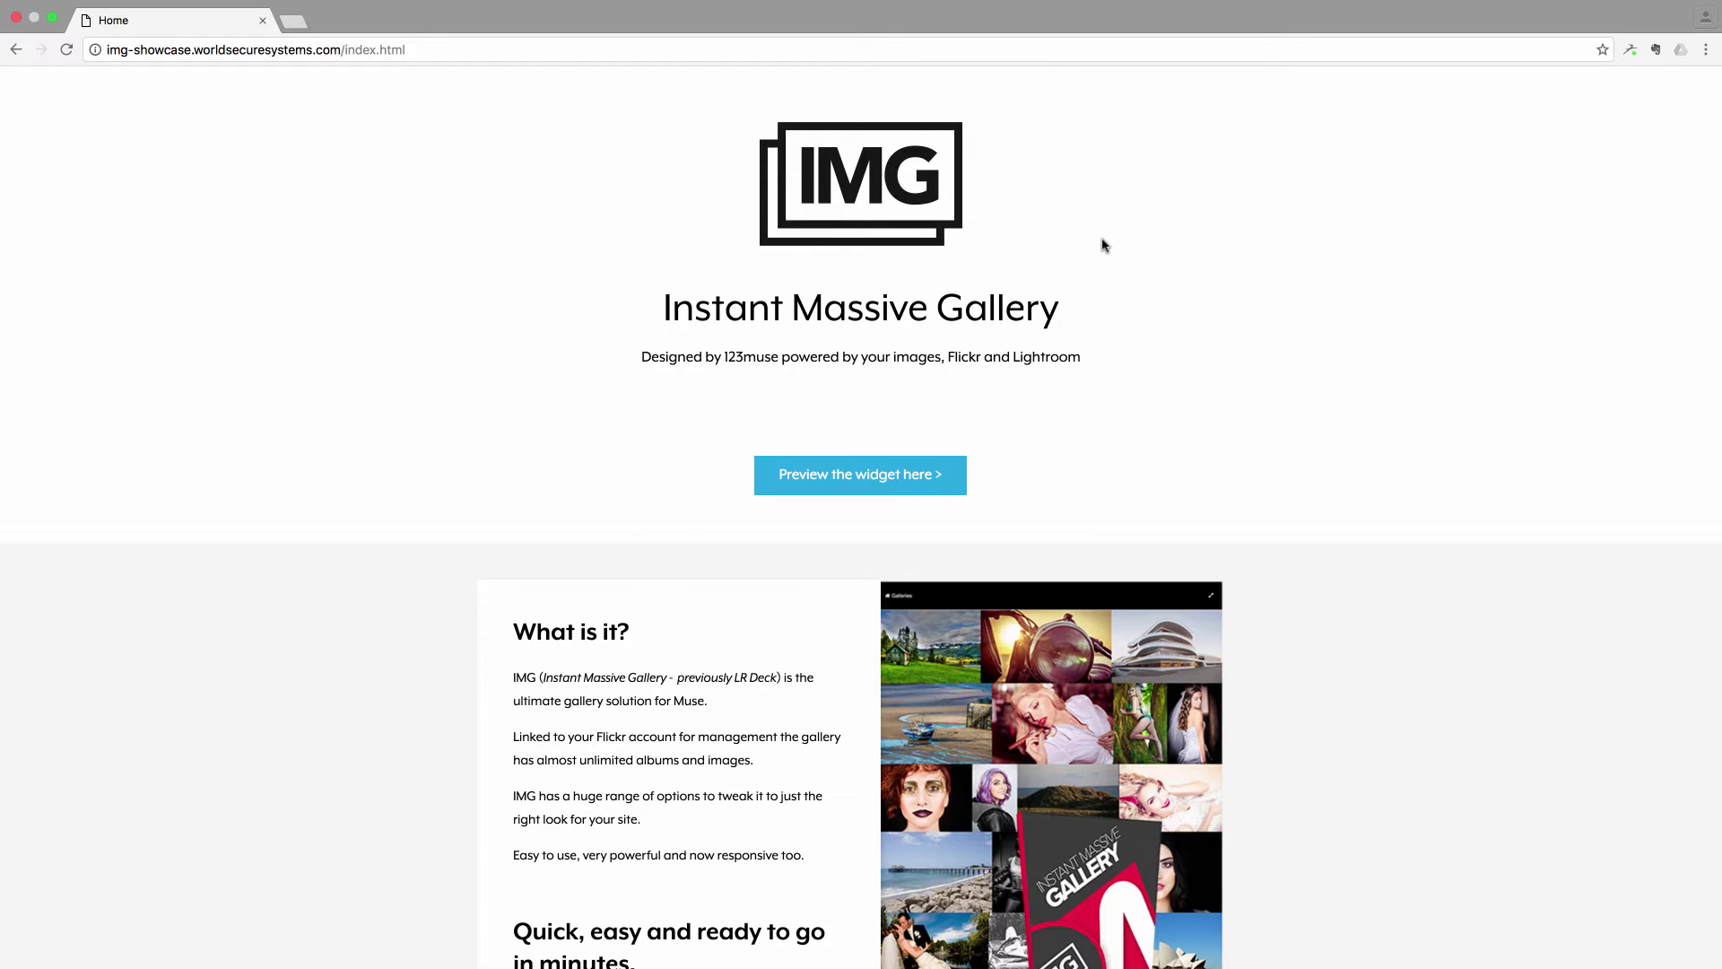
Scroll past Responsive and Flexible to the Lr Deck 2.0 options panel and 'Setup and then some.' list.
scroll(1103, 244, "down", 1)
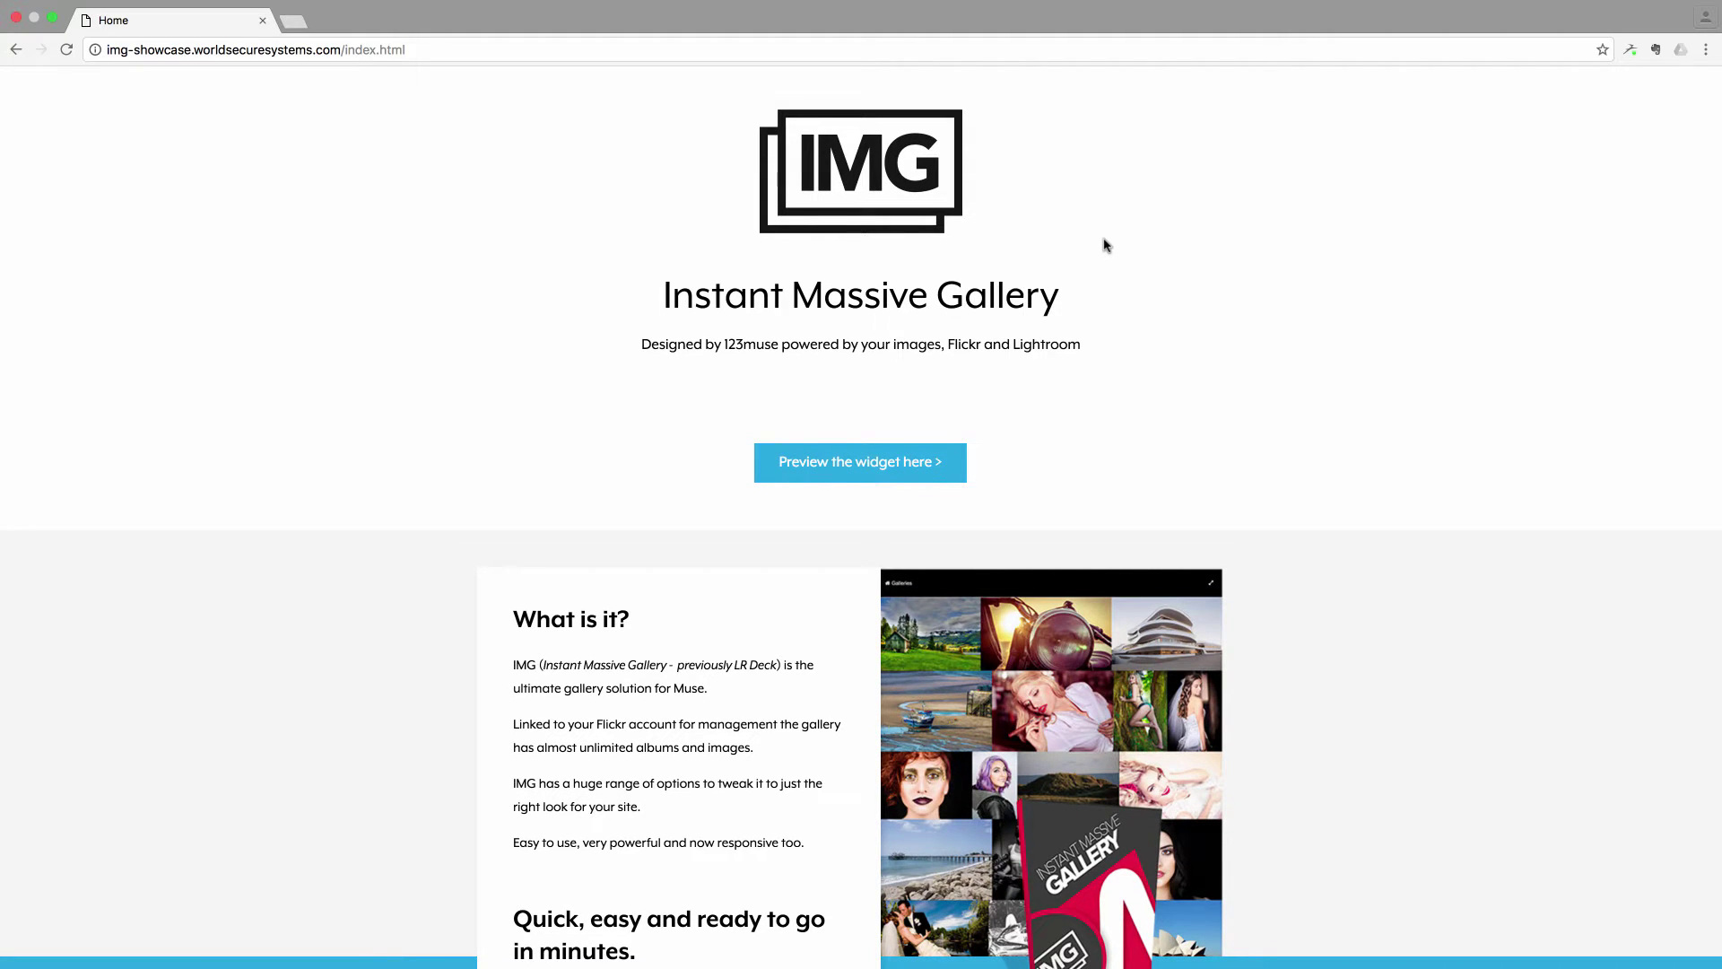
scroll(1223, 259, "down", 5)
scroll(1242, 266, "down", 5)
scroll(1328, 273, "down", 7)
scroll(1329, 275, "down", 3)
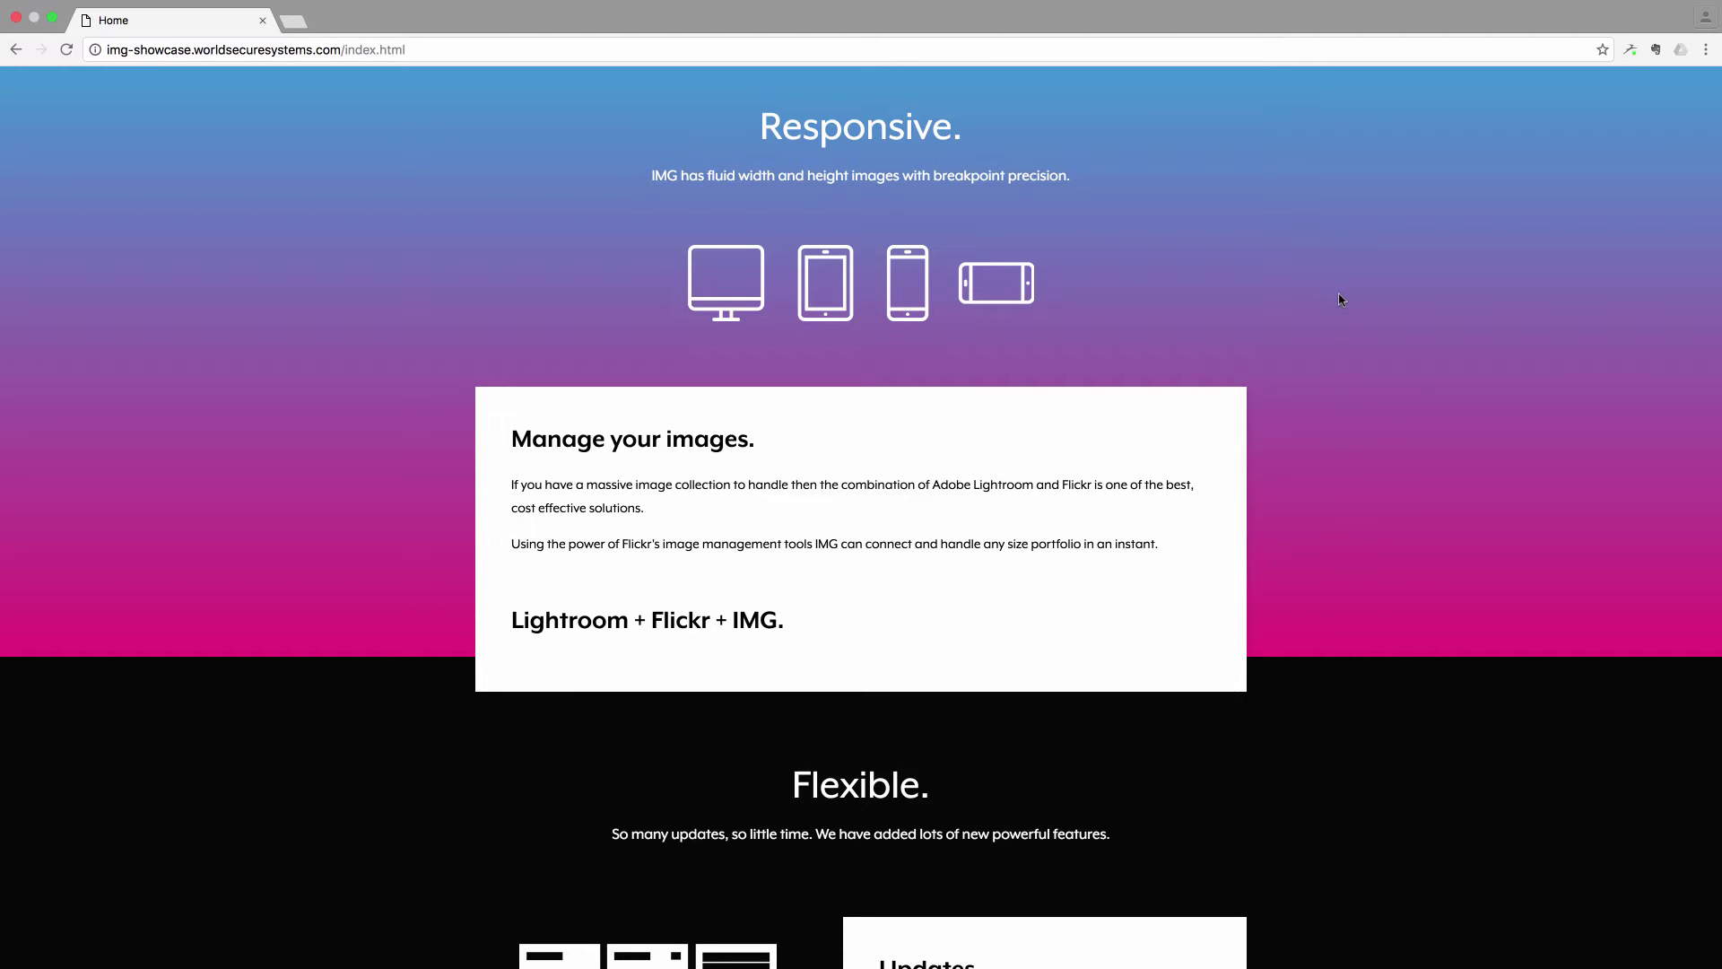
scroll(1340, 299, "down", 3)
scroll(1343, 170, "down", 5)
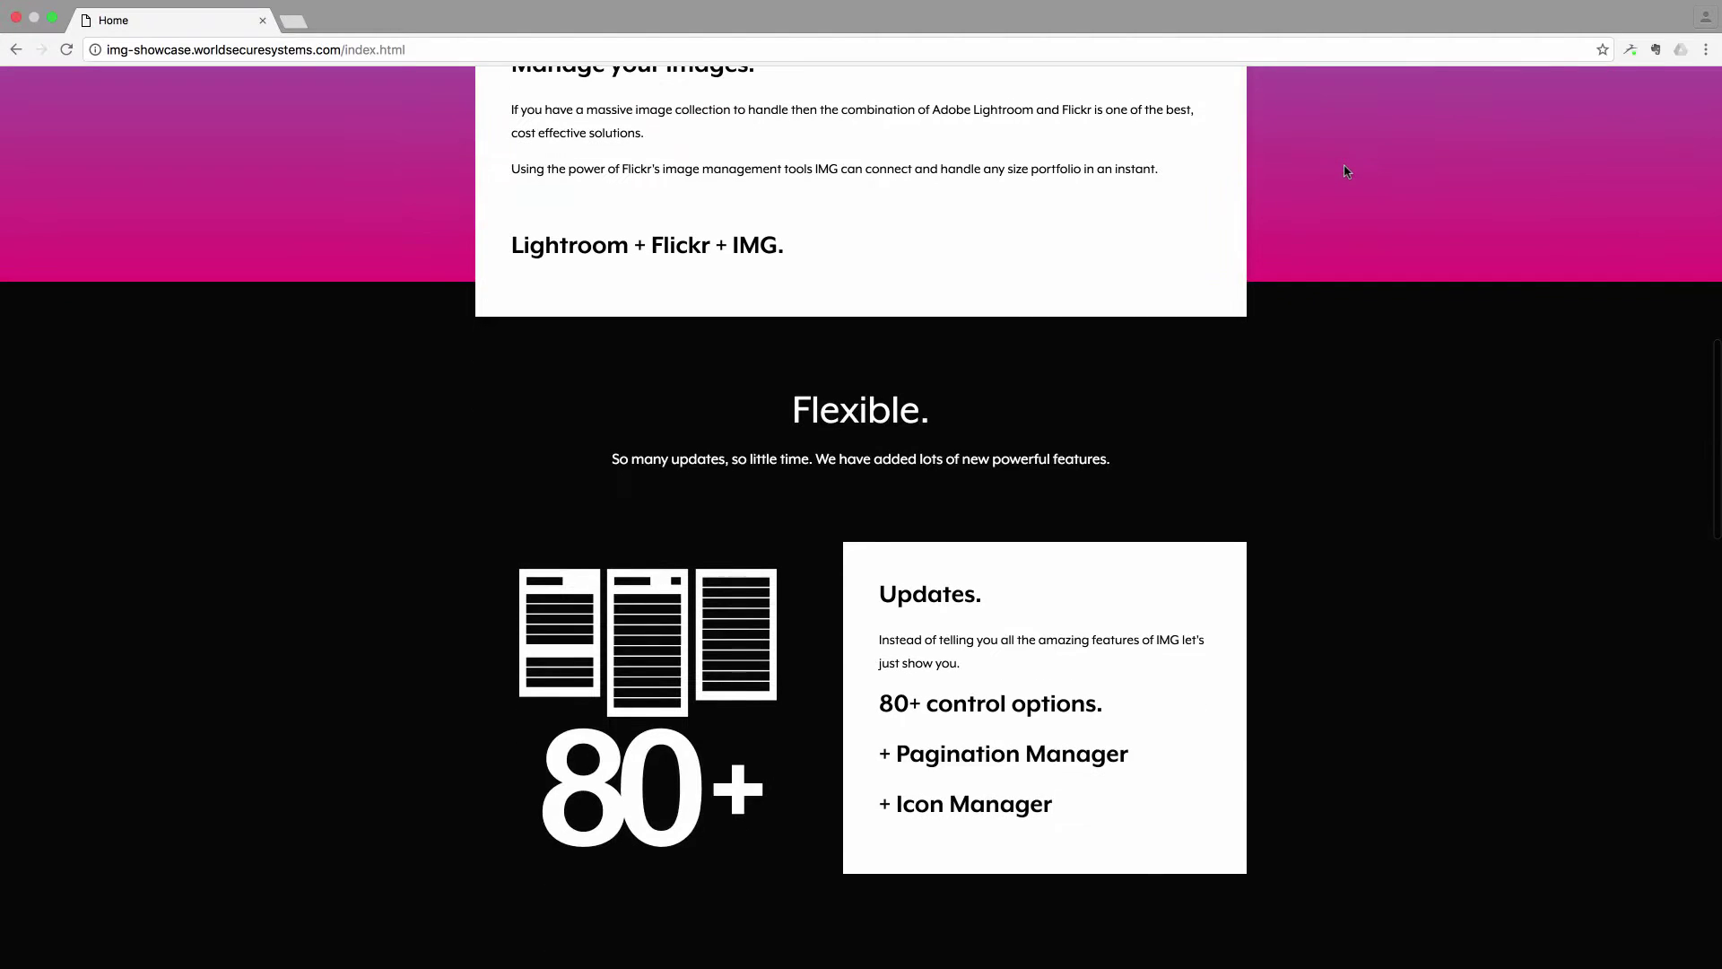
scroll(1355, 170, "up", 1)
scroll(1354, 171, "down", 2)
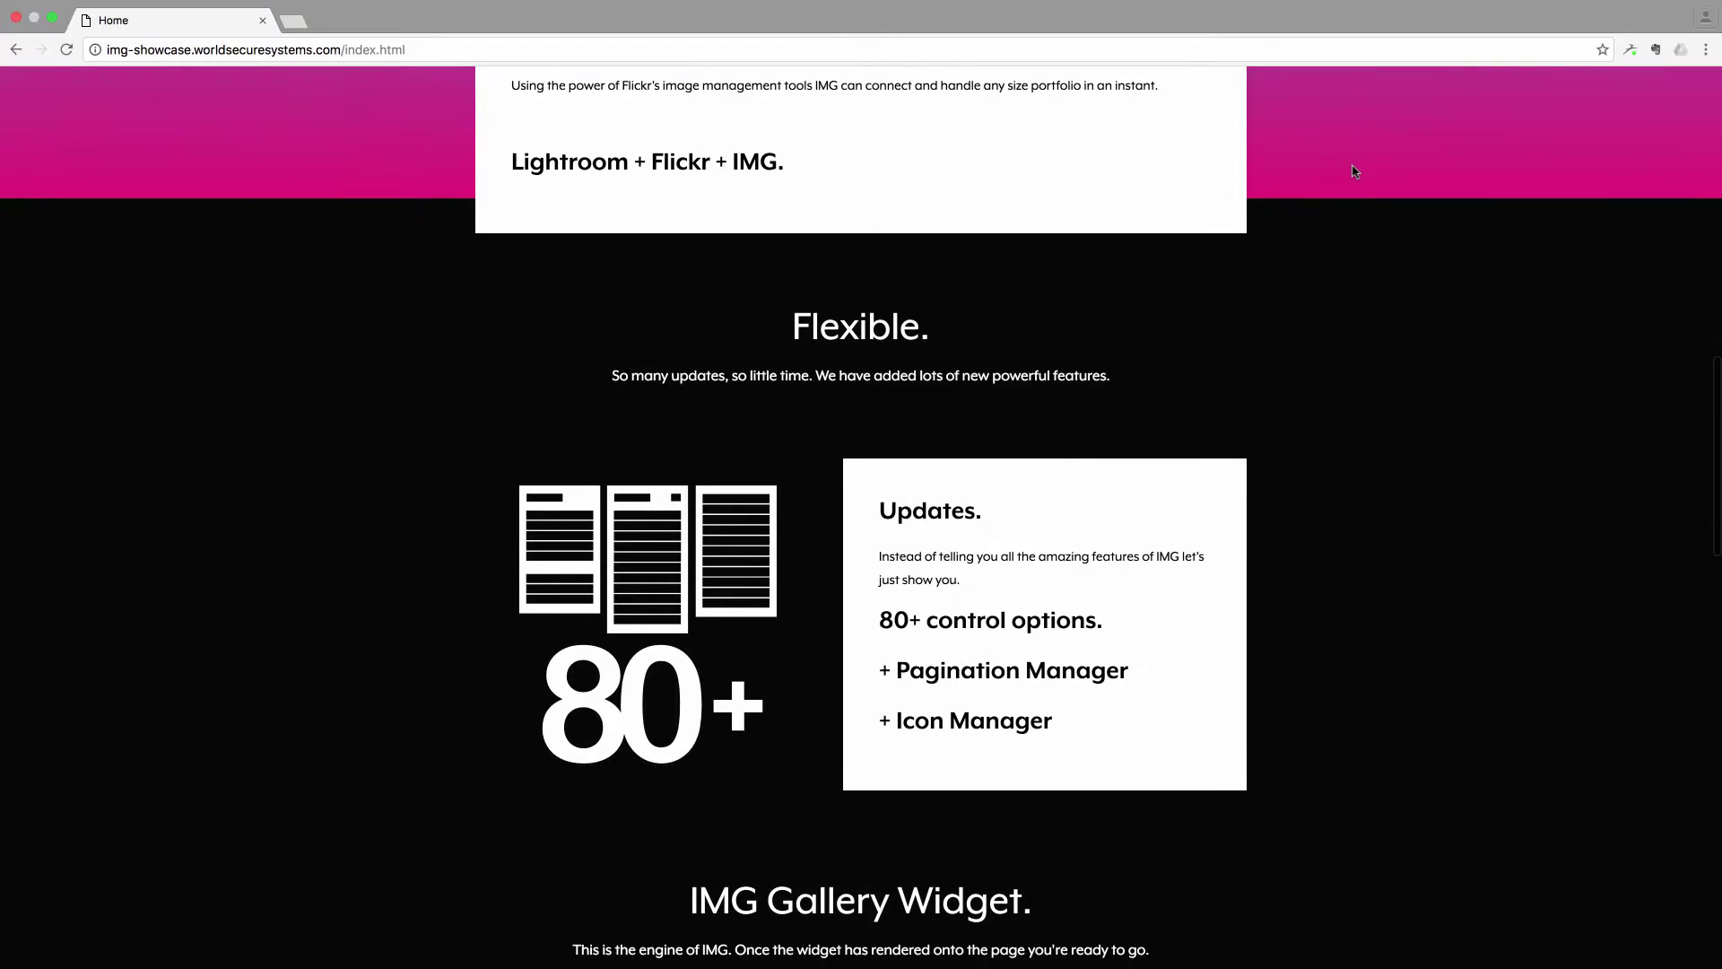
scroll(1354, 171, "down", 9)
scroll(1345, 215, "down", 1)
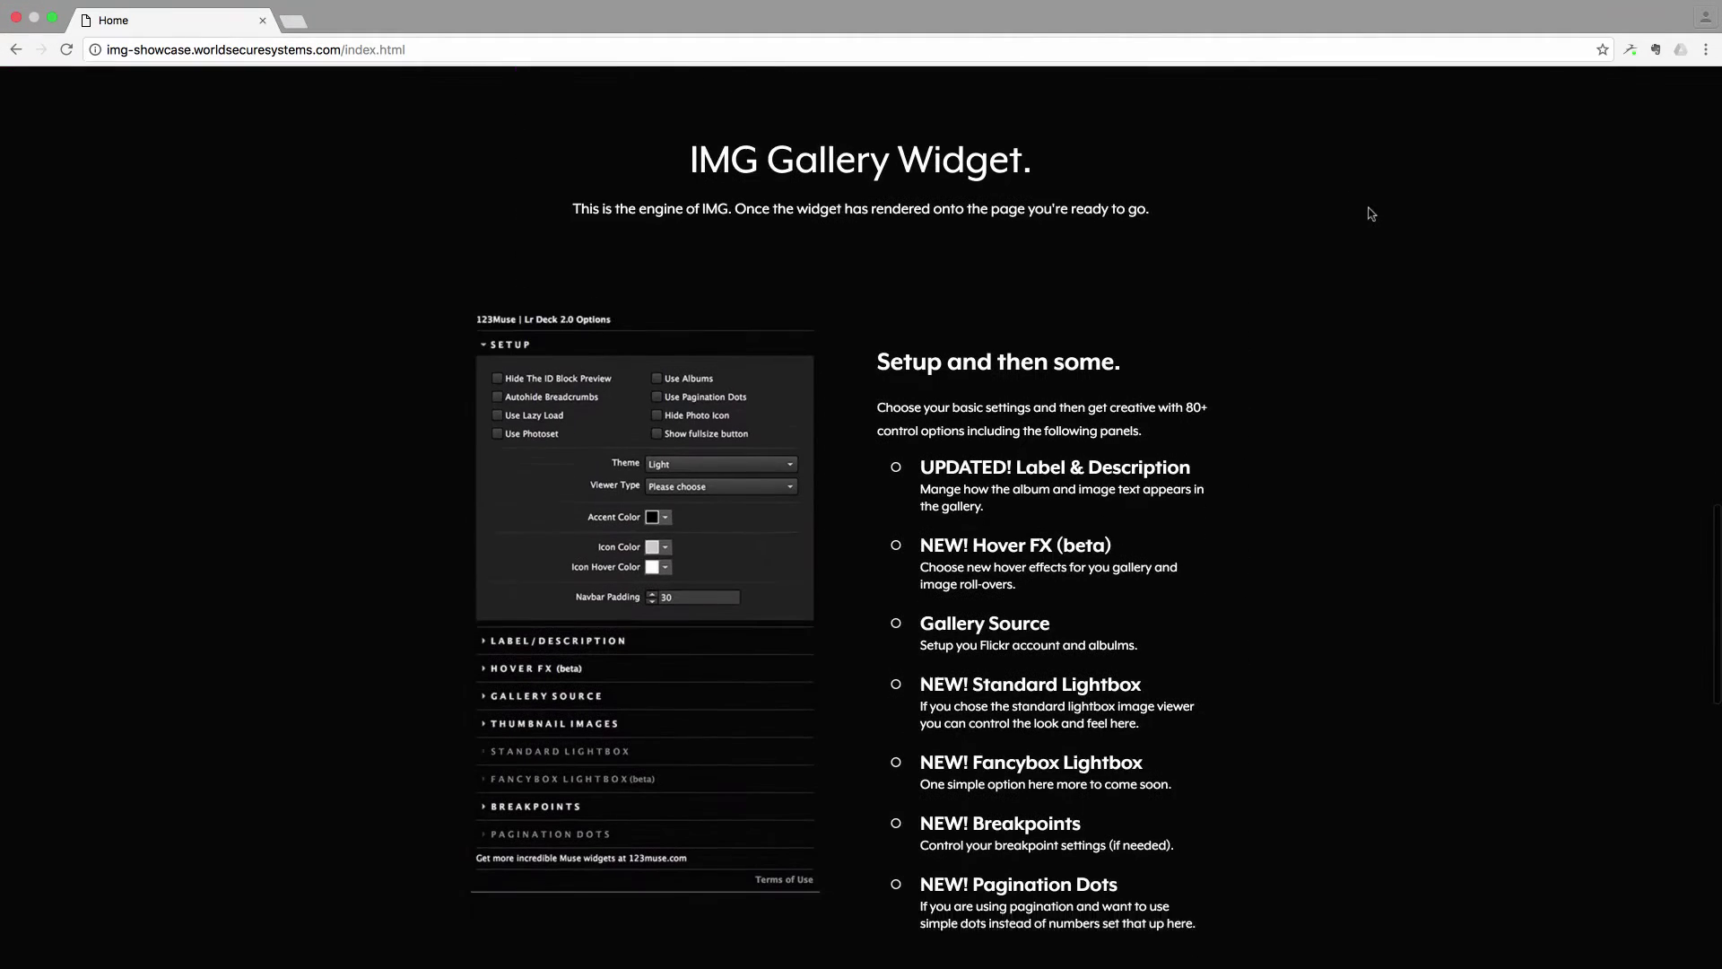
scroll(1087, 419, "down", 1)
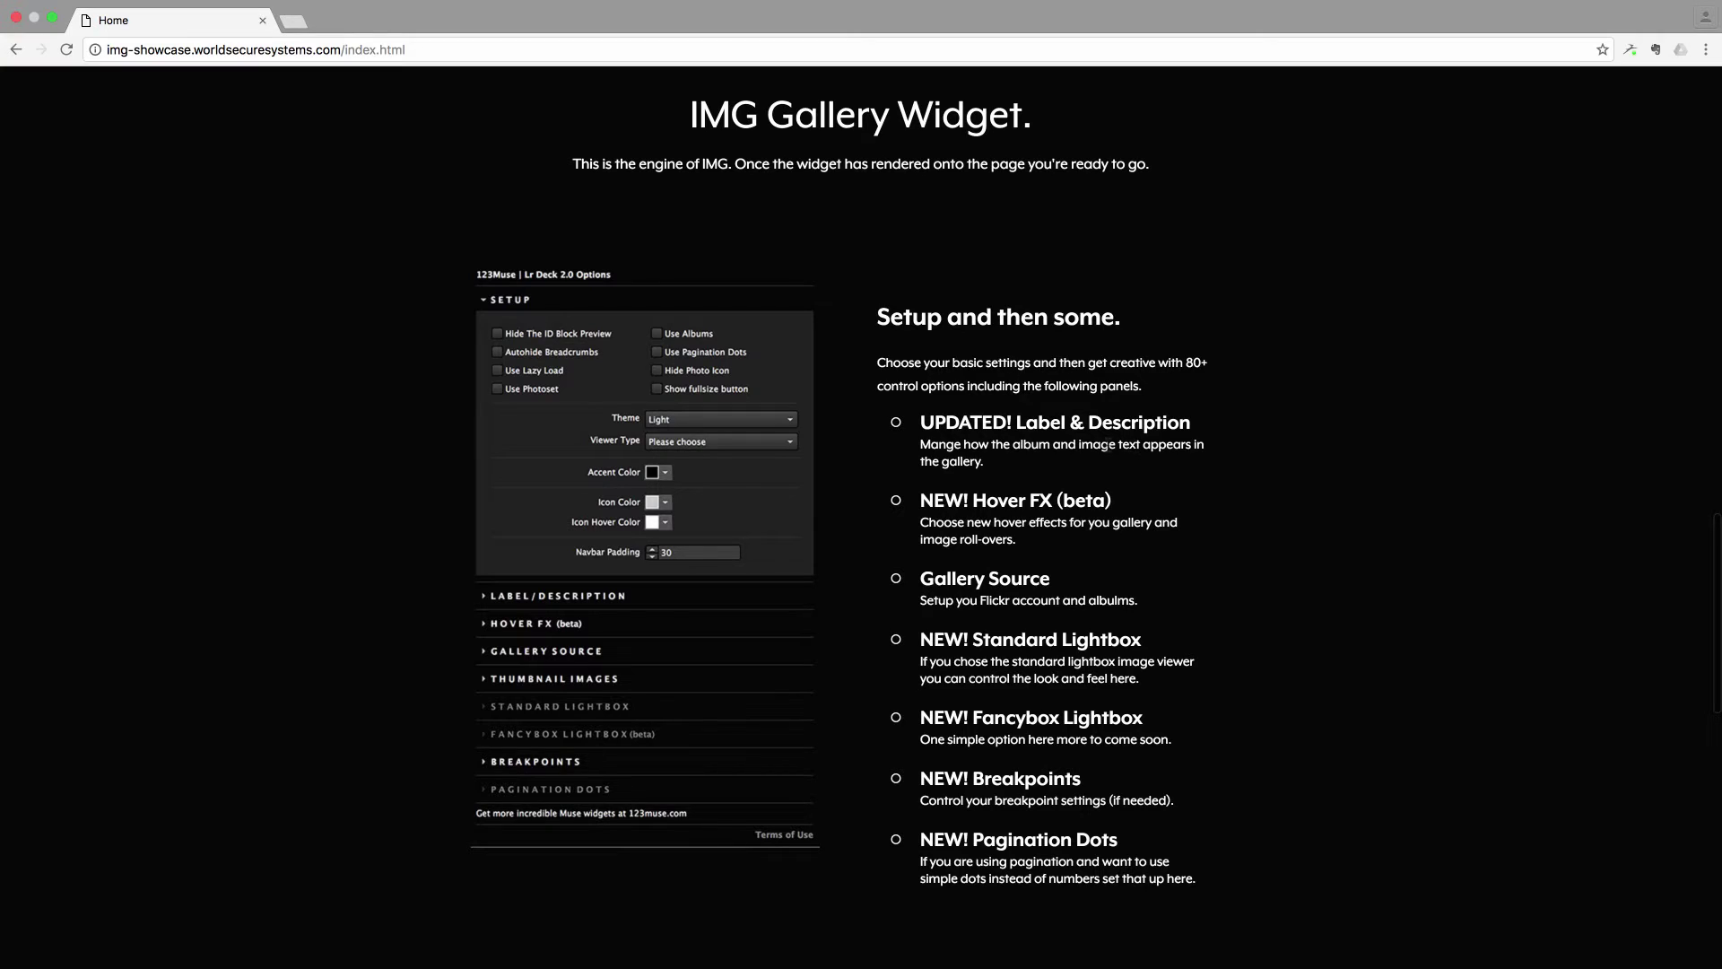
scroll(1119, 450, "down", 2)
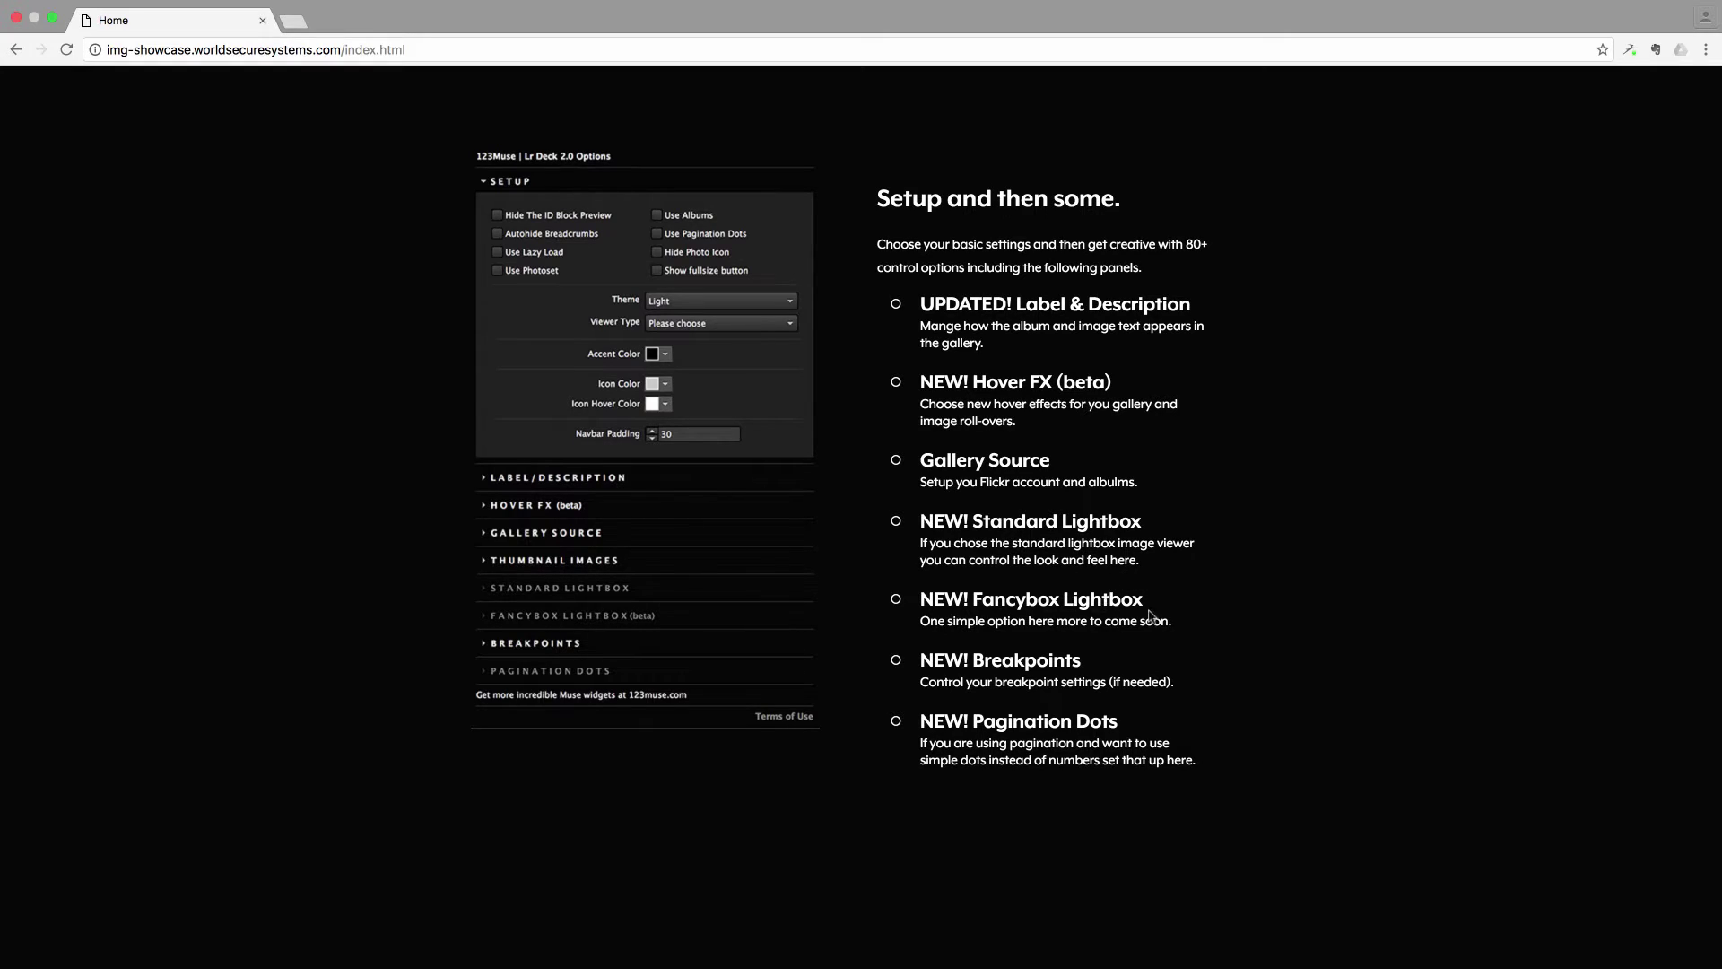
scroll(1164, 619, "down", 1)
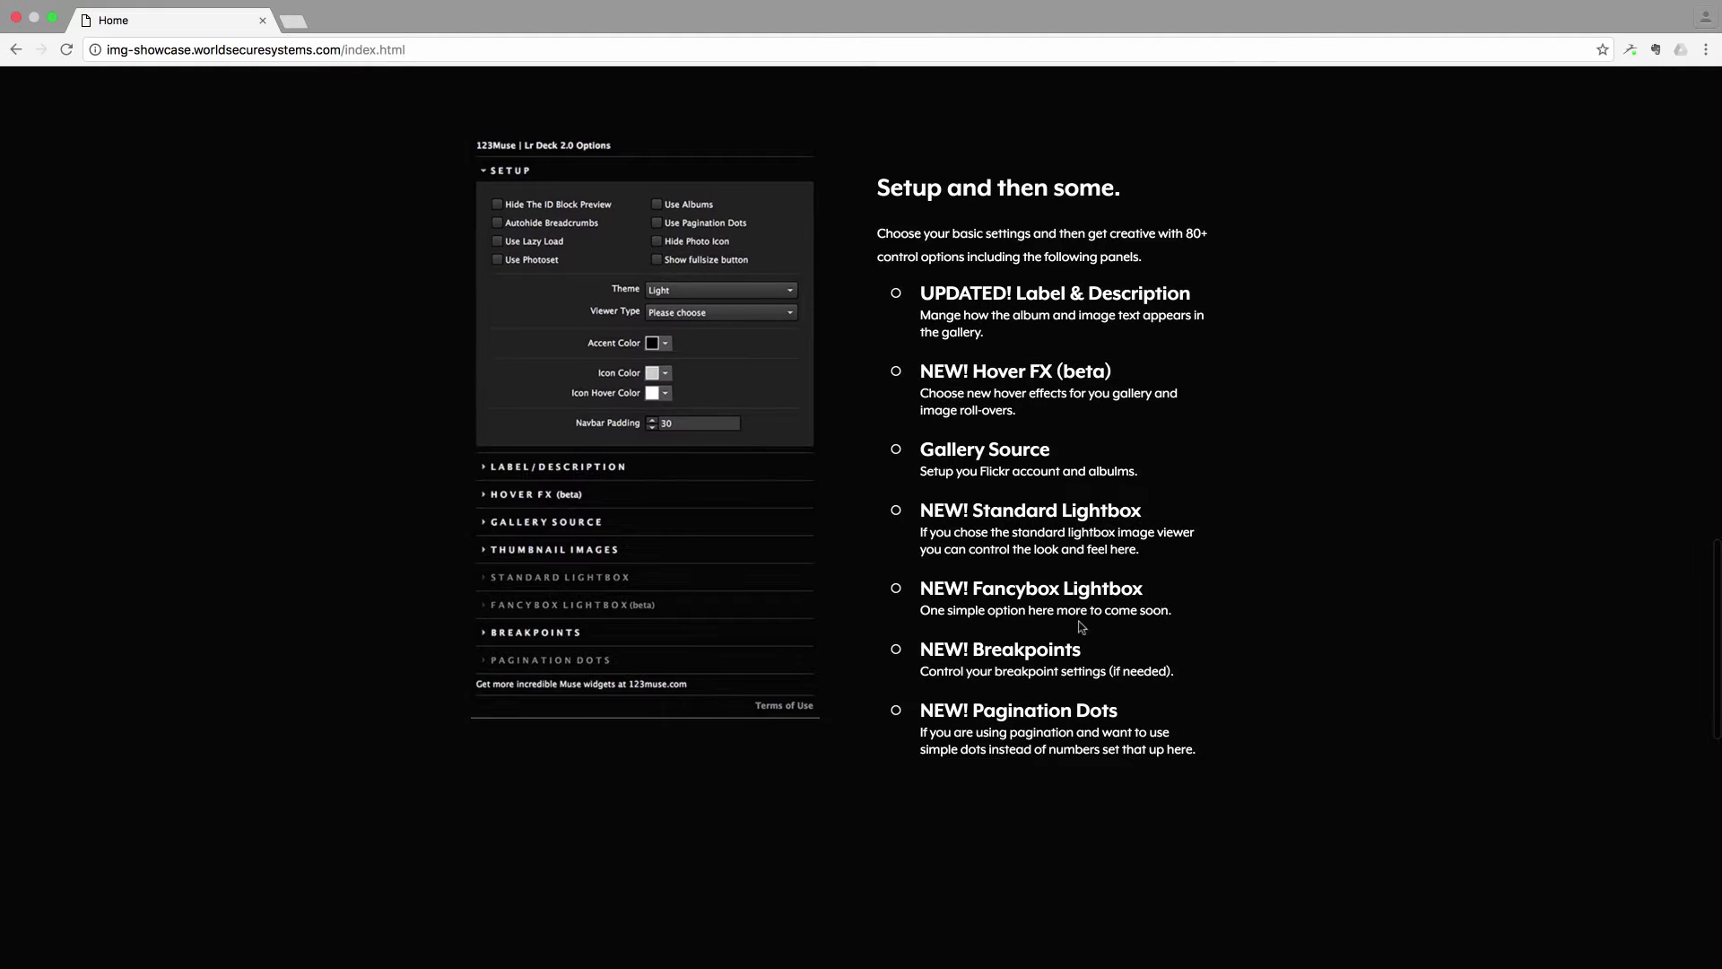
scroll(1076, 635, "down", 1)
scroll(1058, 636, "down", 3)
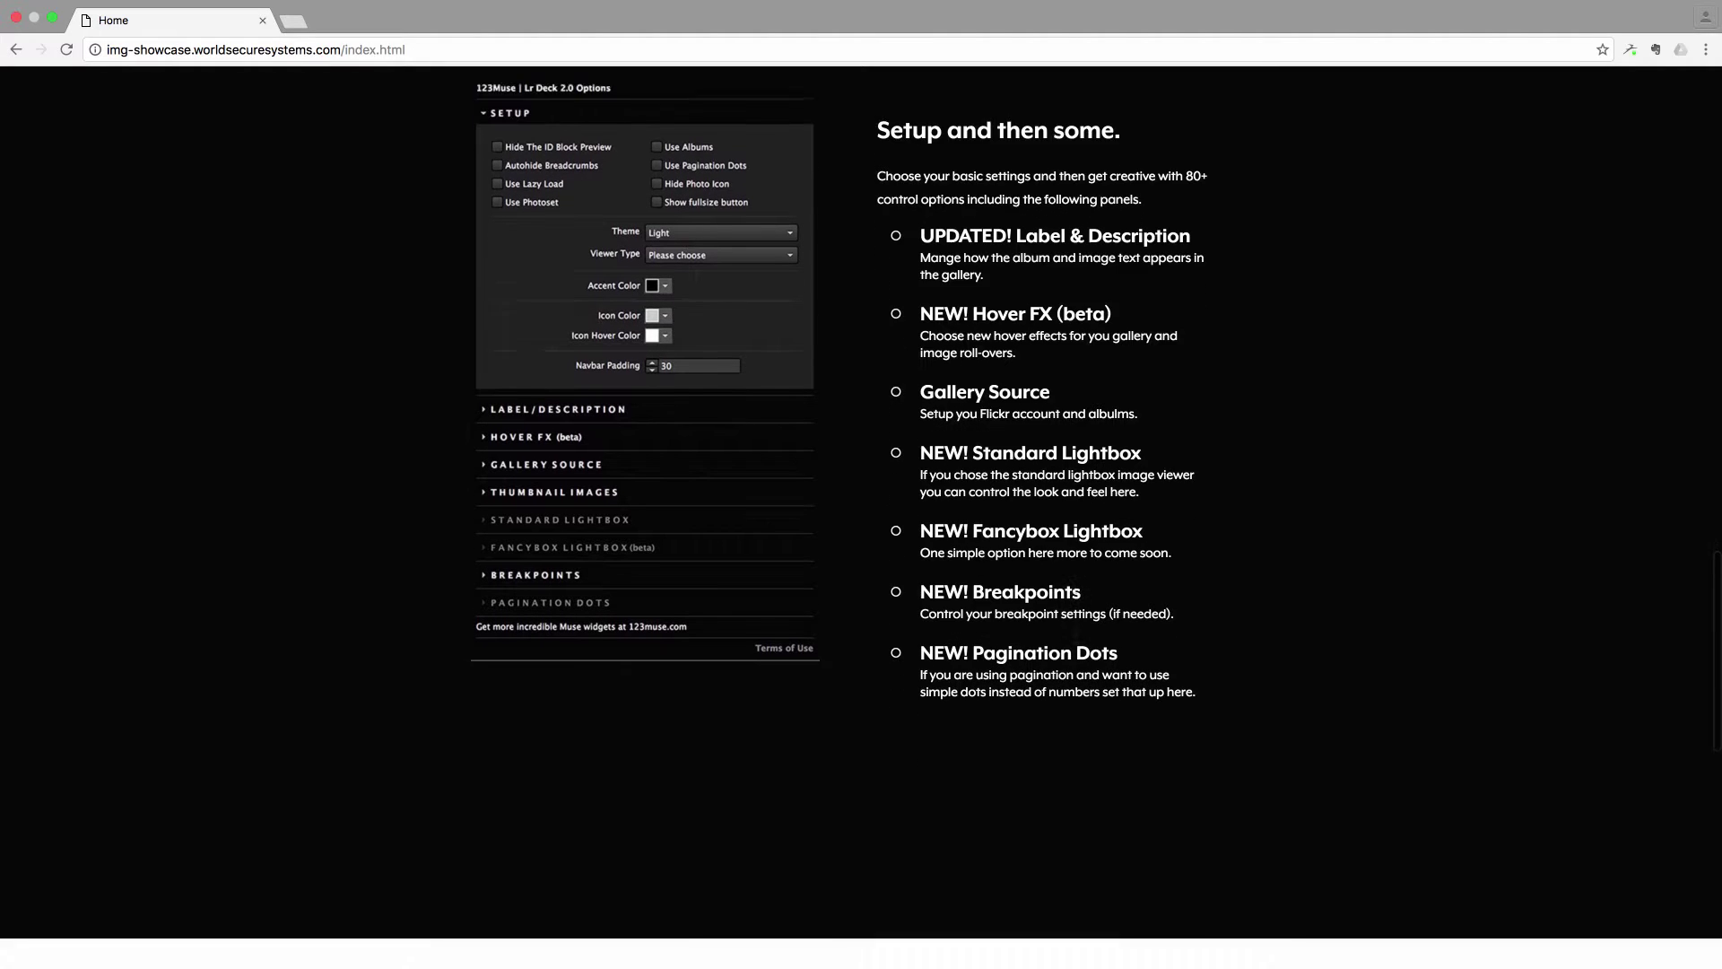
scroll(1001, 648, "up", 5)
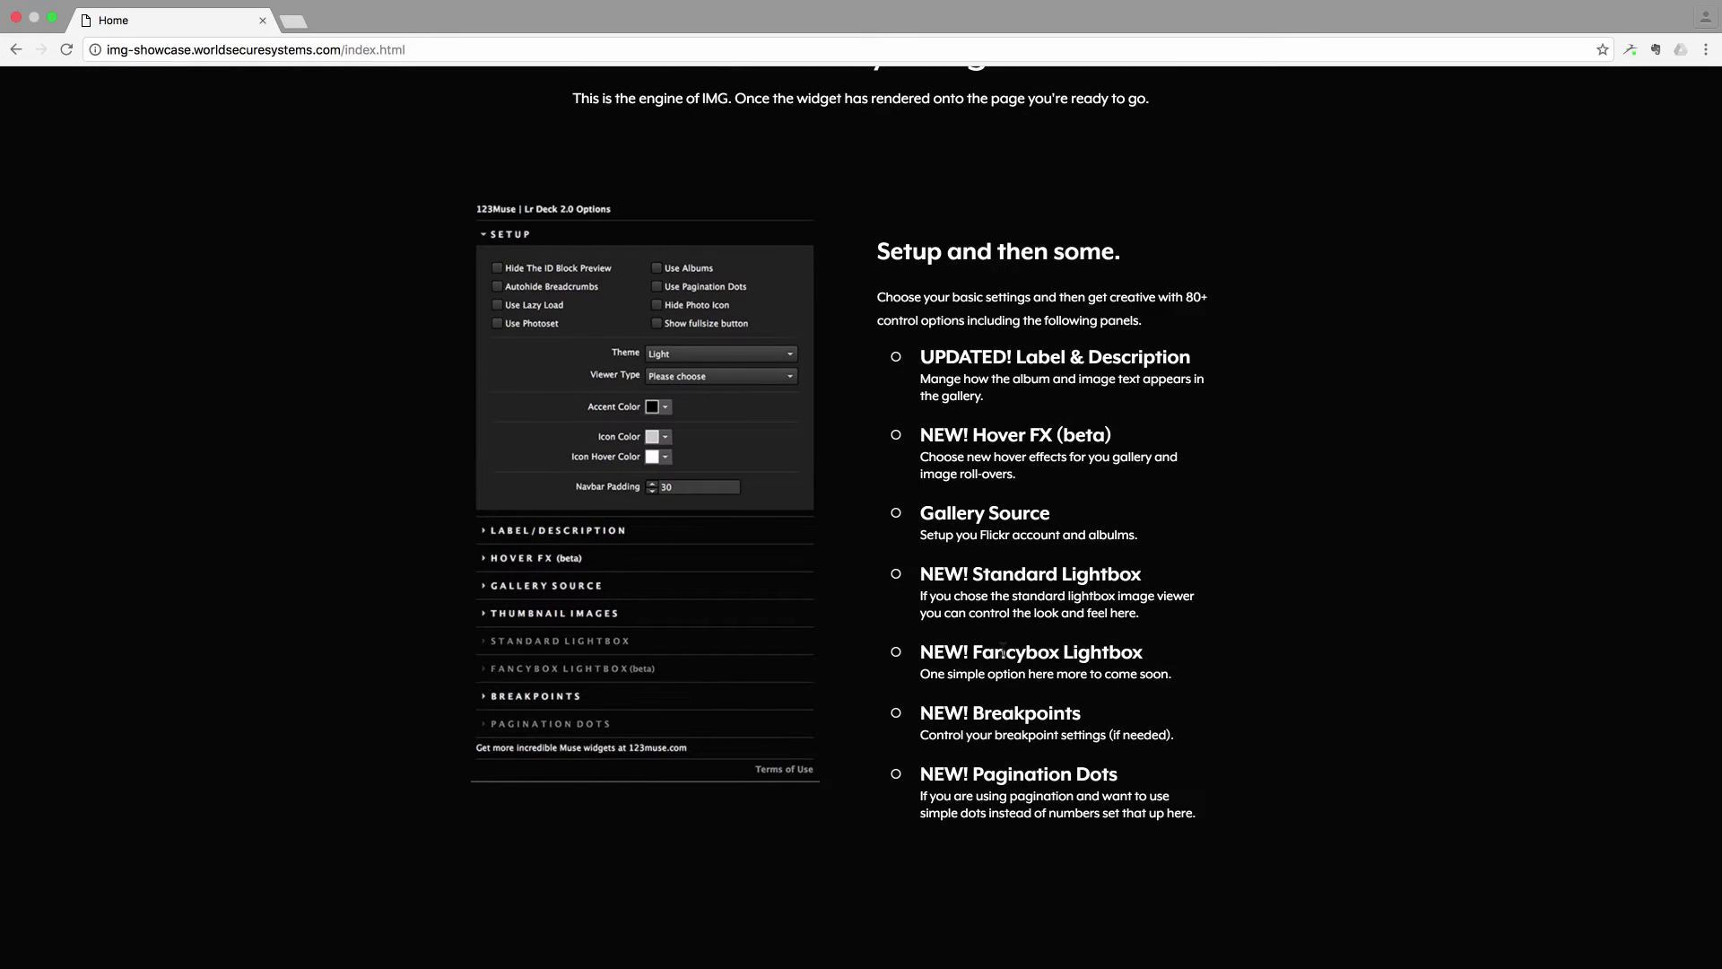
Scroll down to view the Pagination Manager and Icon Manager widget sections.
scroll(1128, 712, "down", 10)
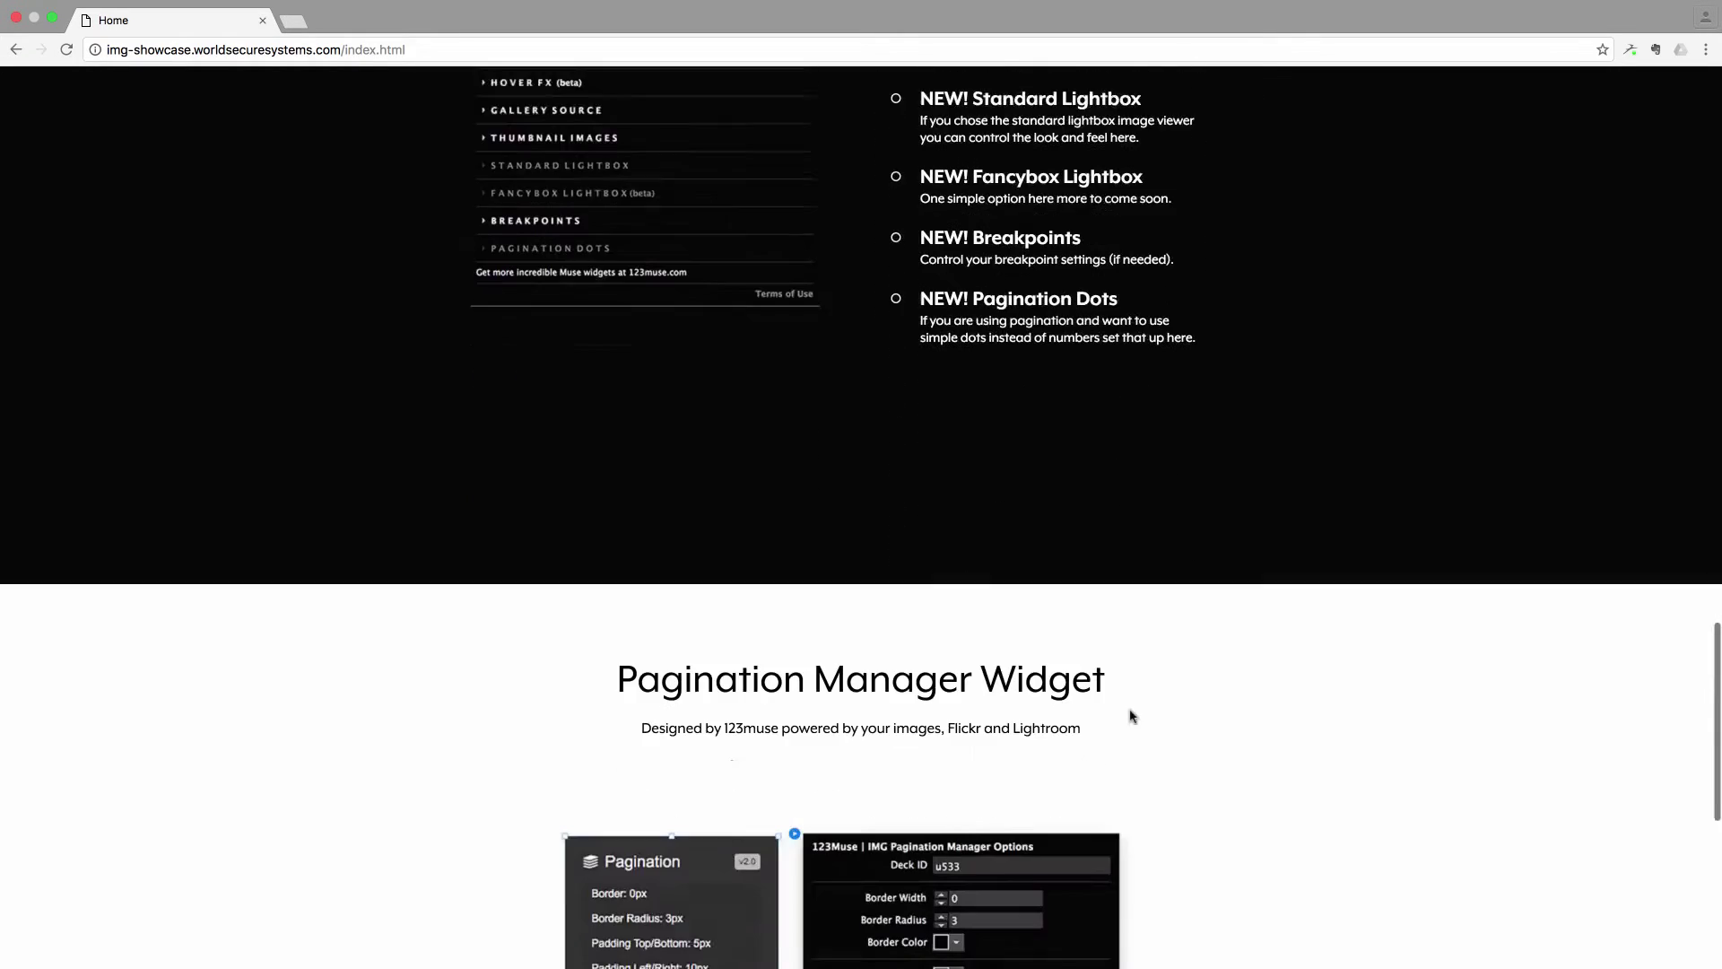
scroll(1132, 715, "down", 3)
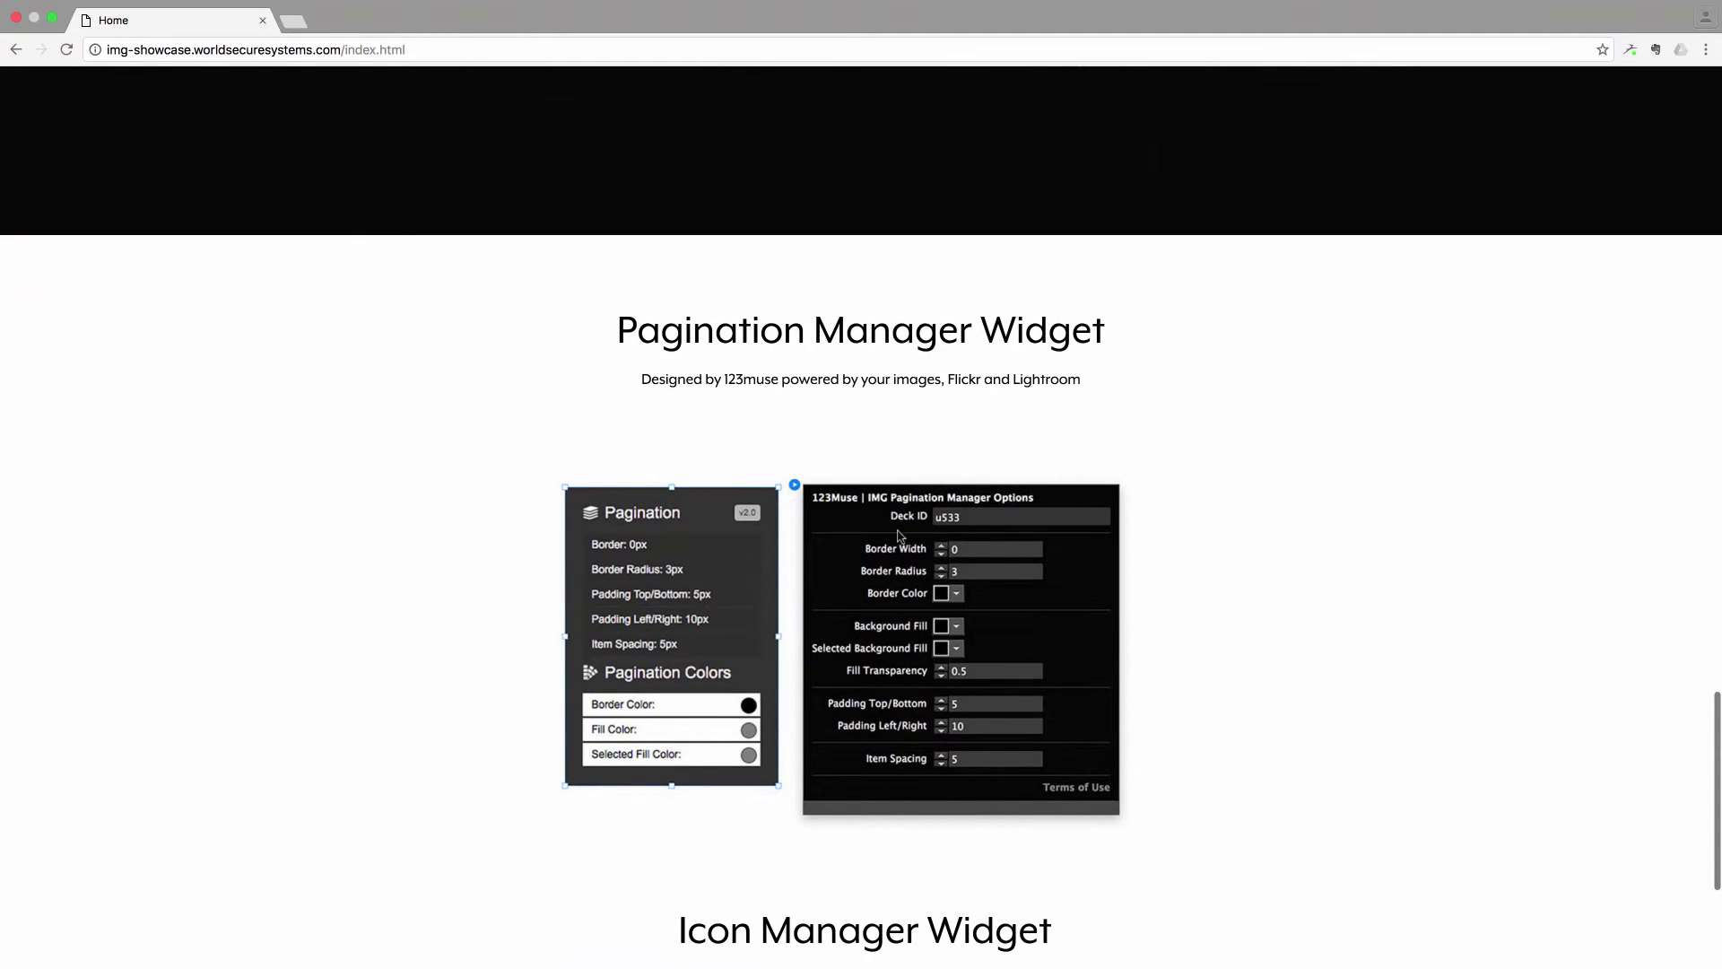
scroll(681, 514, "down", 1)
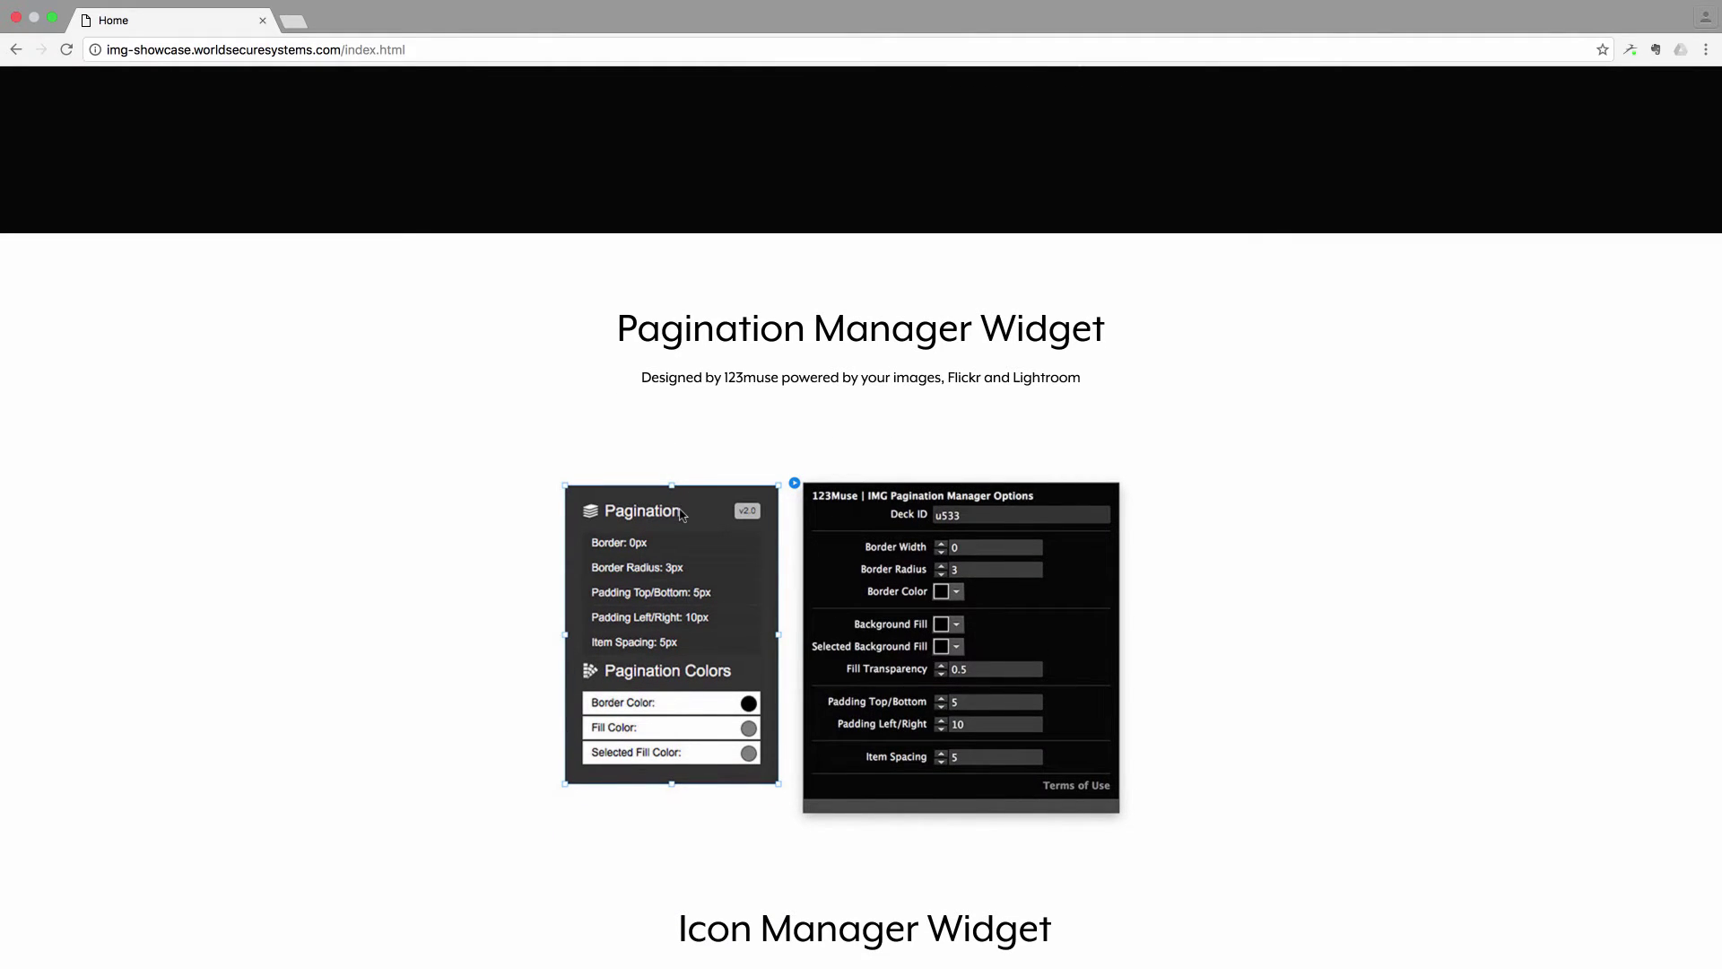
scroll(691, 518, "down", 5)
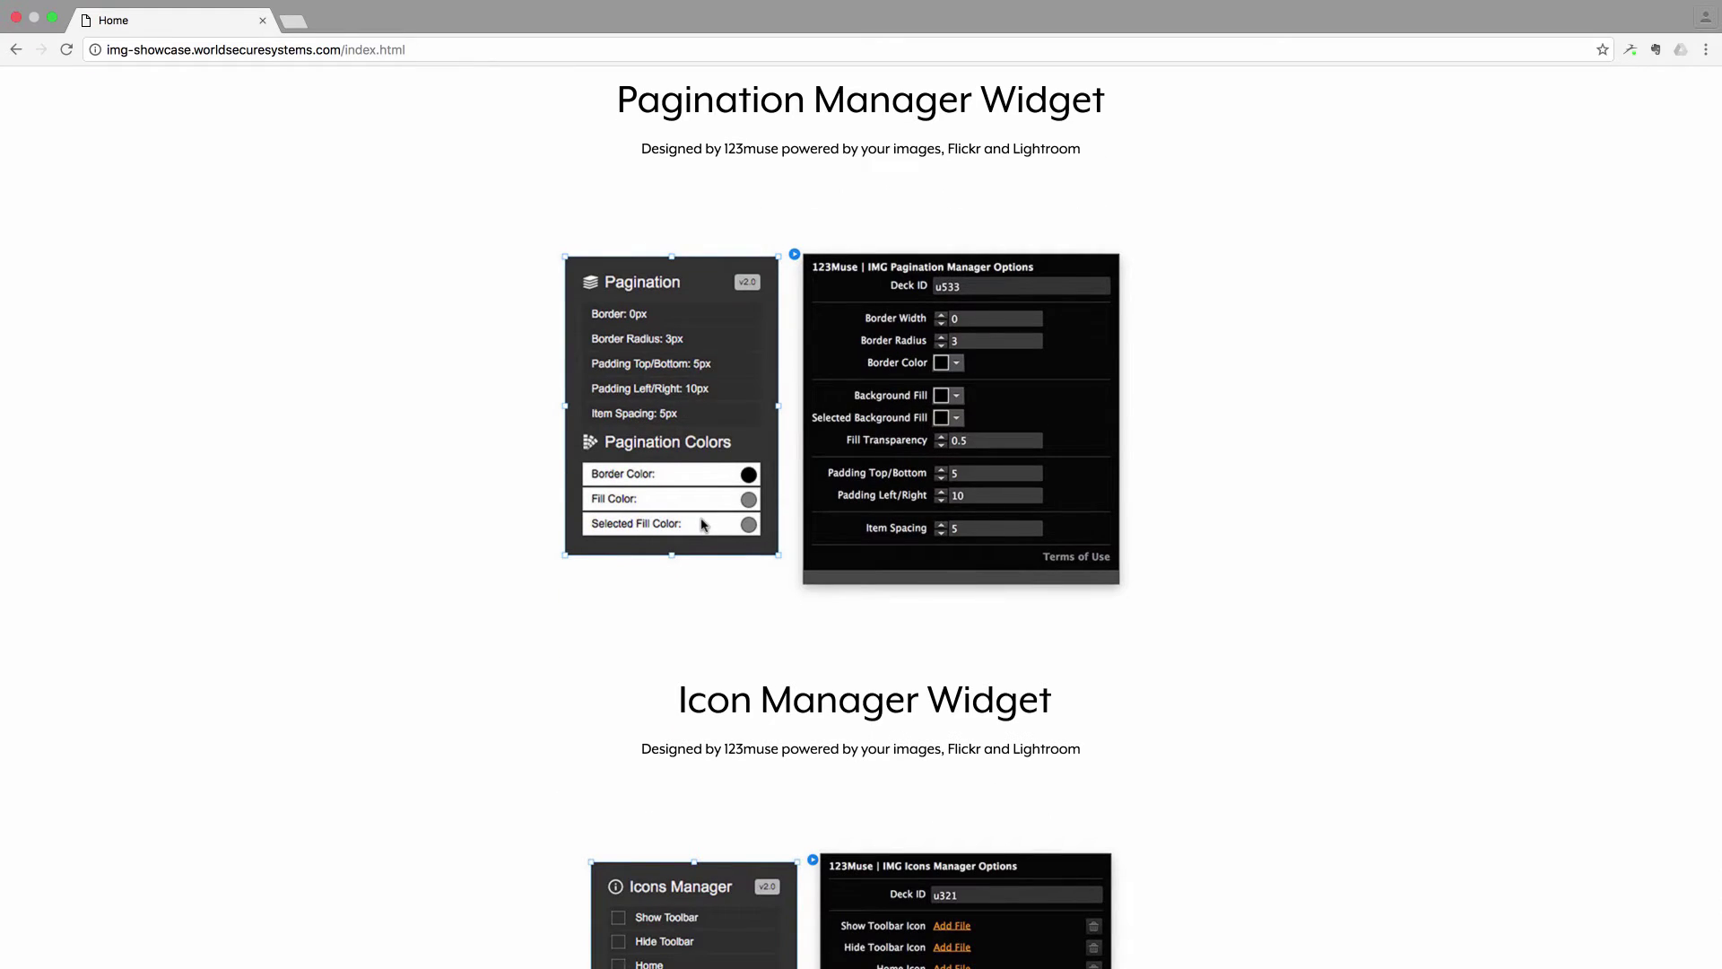
scroll(702, 525, "down", 5)
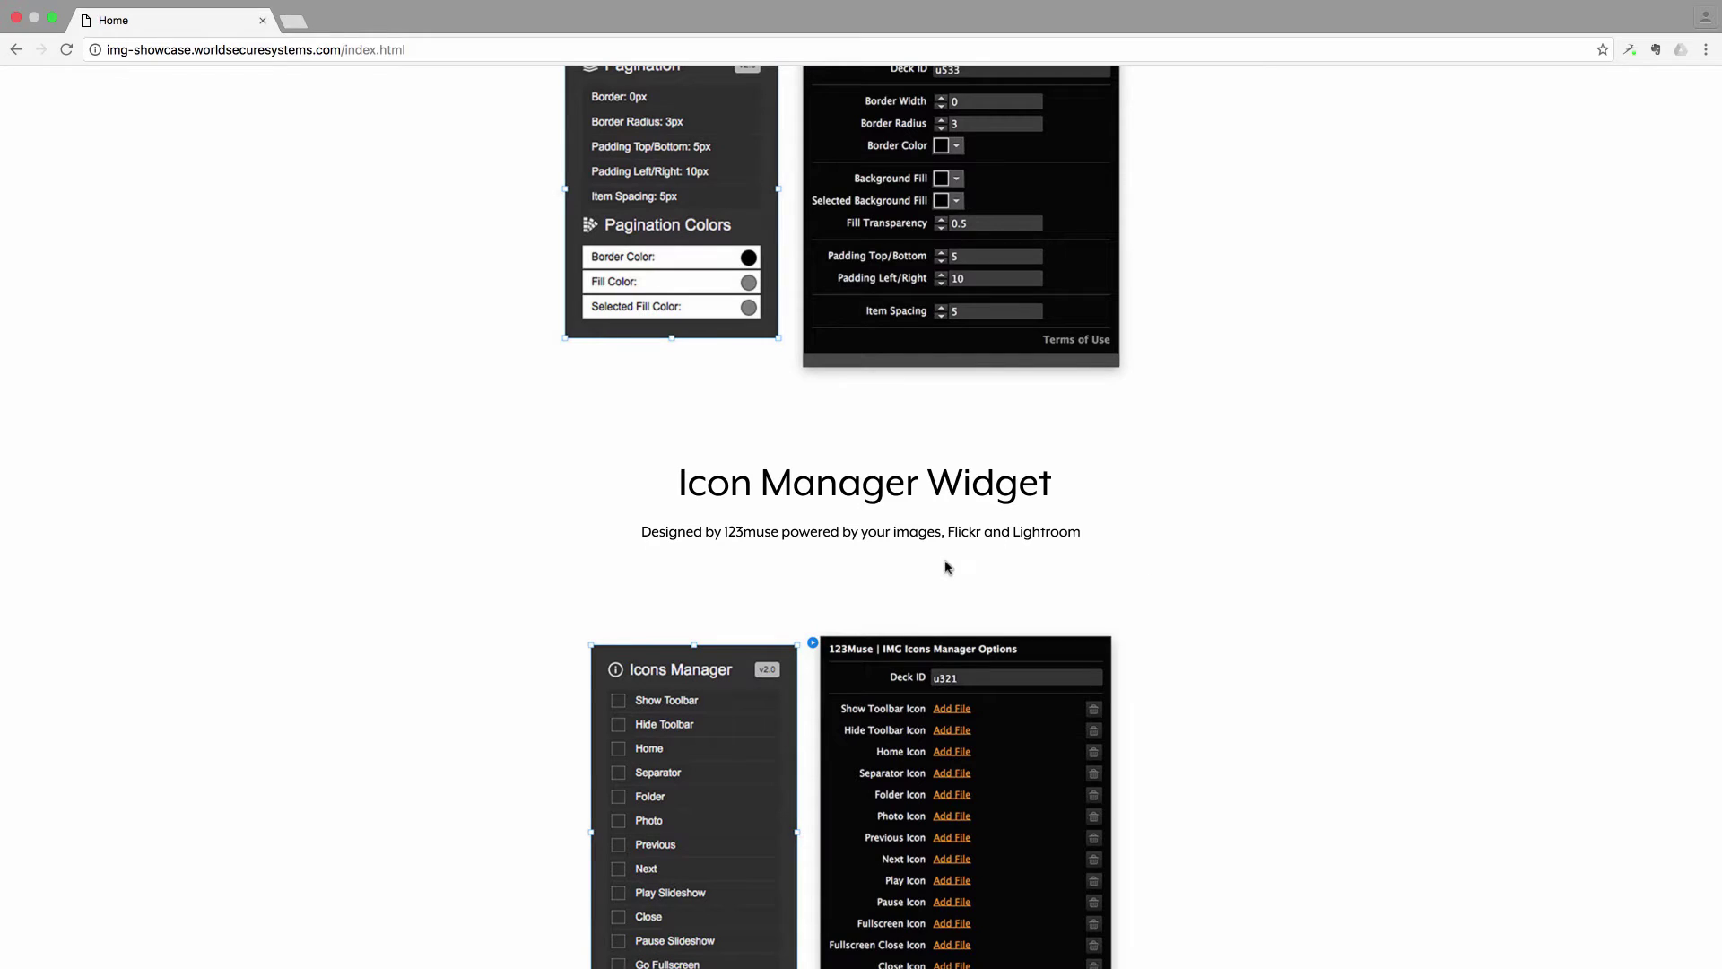
Scroll back up to the Instant Massive Gallery title and 'Preview the widget here' link.
scroll(762, 518, "up", 10)
scroll(763, 517, "up", 15)
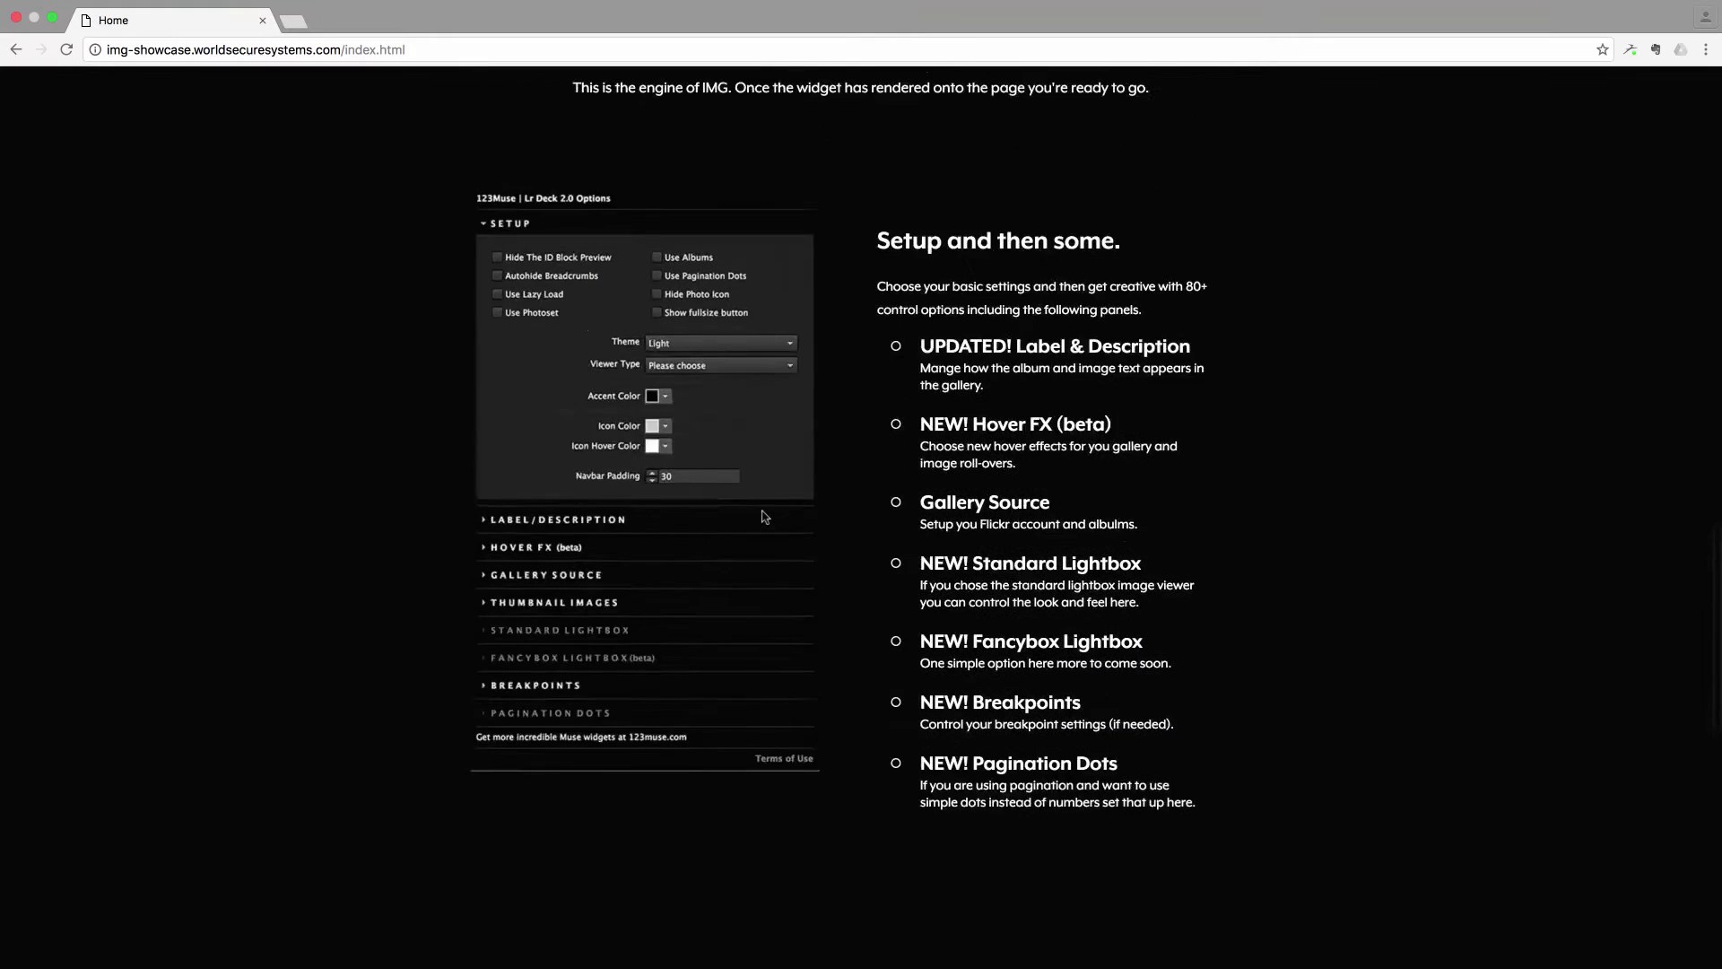
scroll(762, 518, "up", 10)
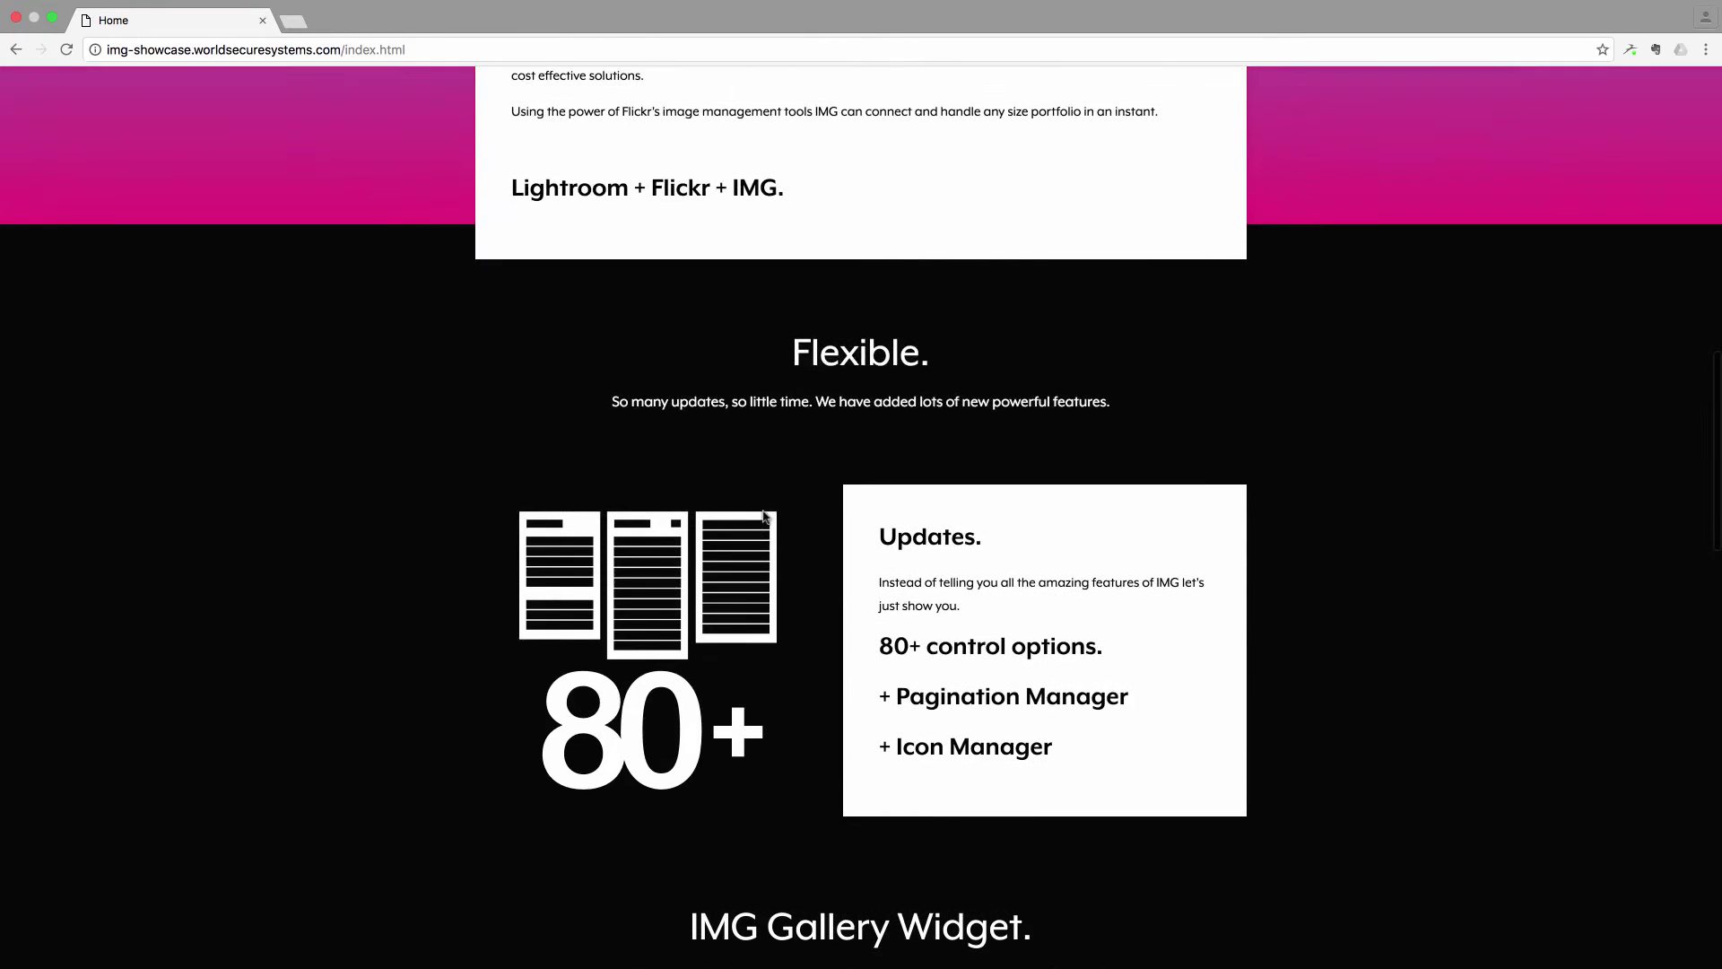
scroll(762, 518, "up", 7)
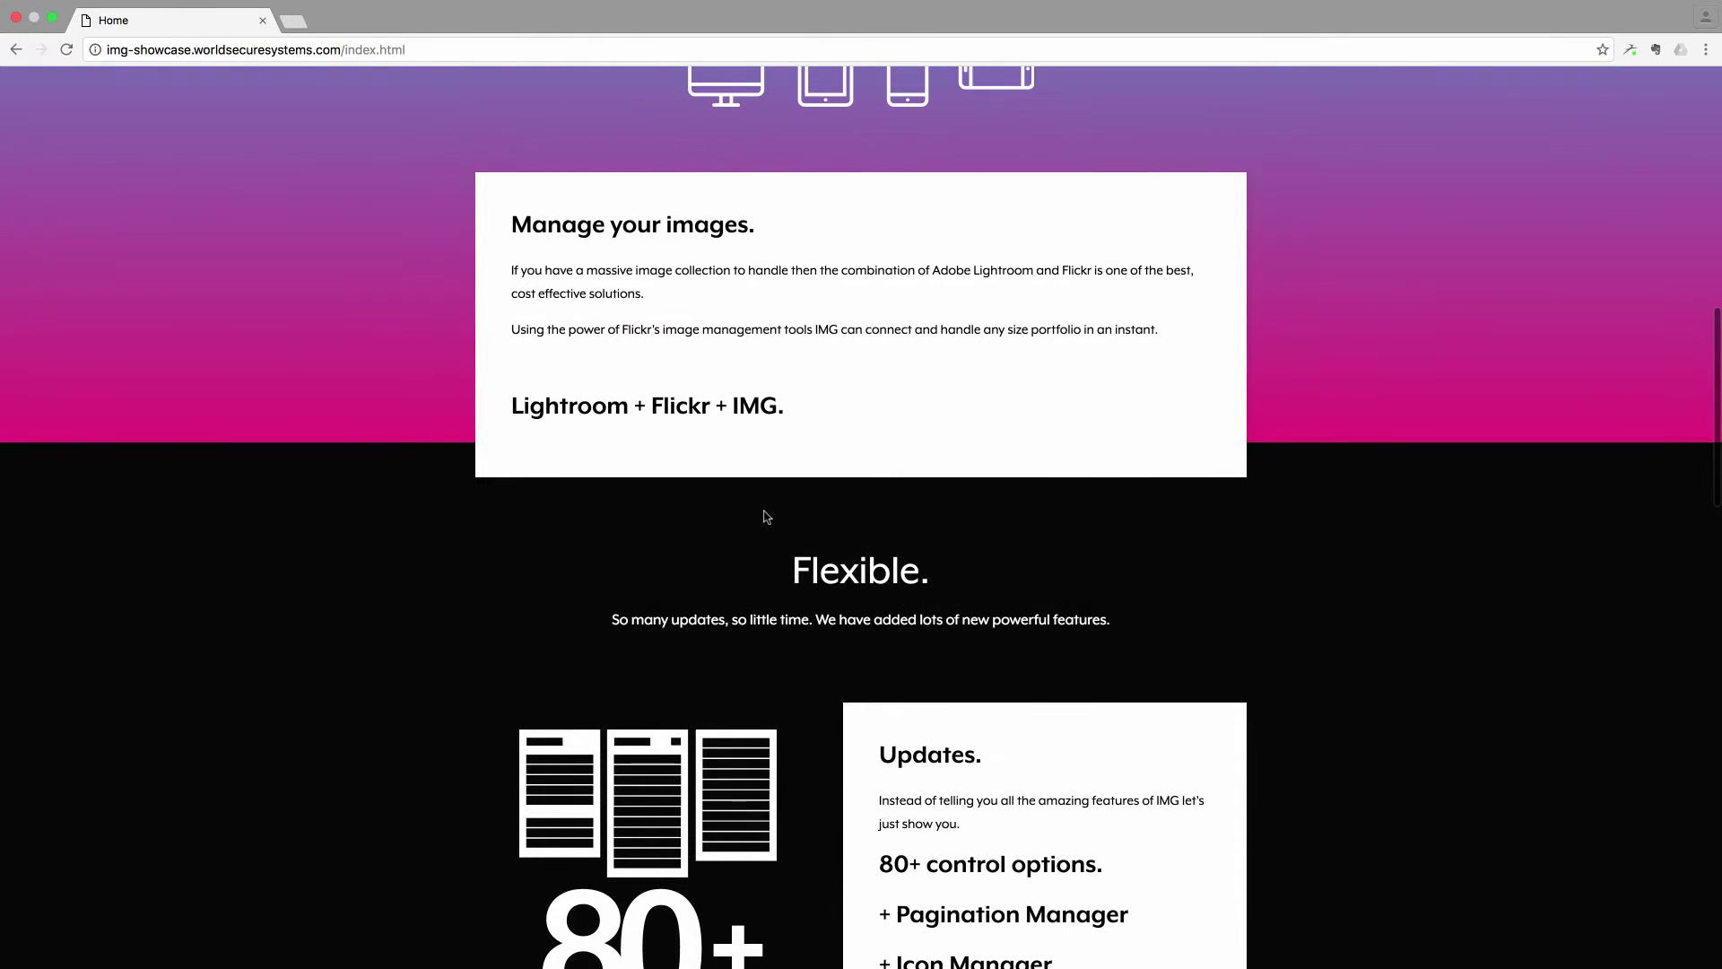
scroll(789, 517, "up", 6)
scroll(789, 518, "up", 12)
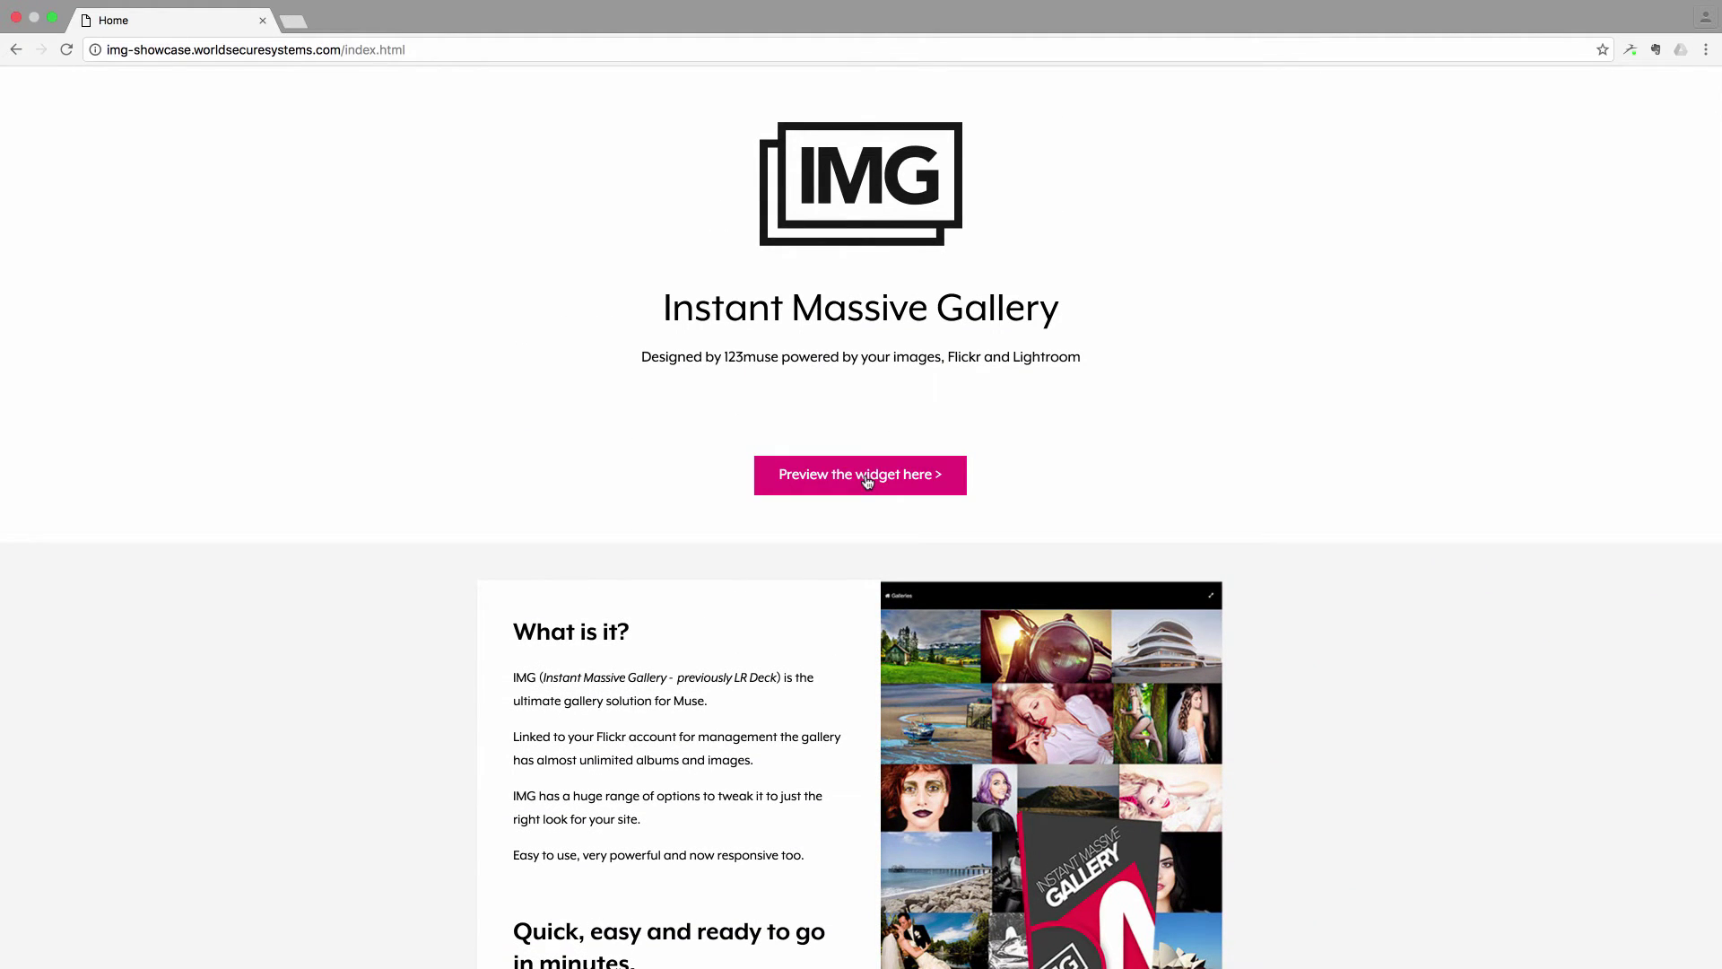
Open the live gallery preview, enter the RAW Paks album and view the motorcycle headlight photo full size.
left_click(865, 476)
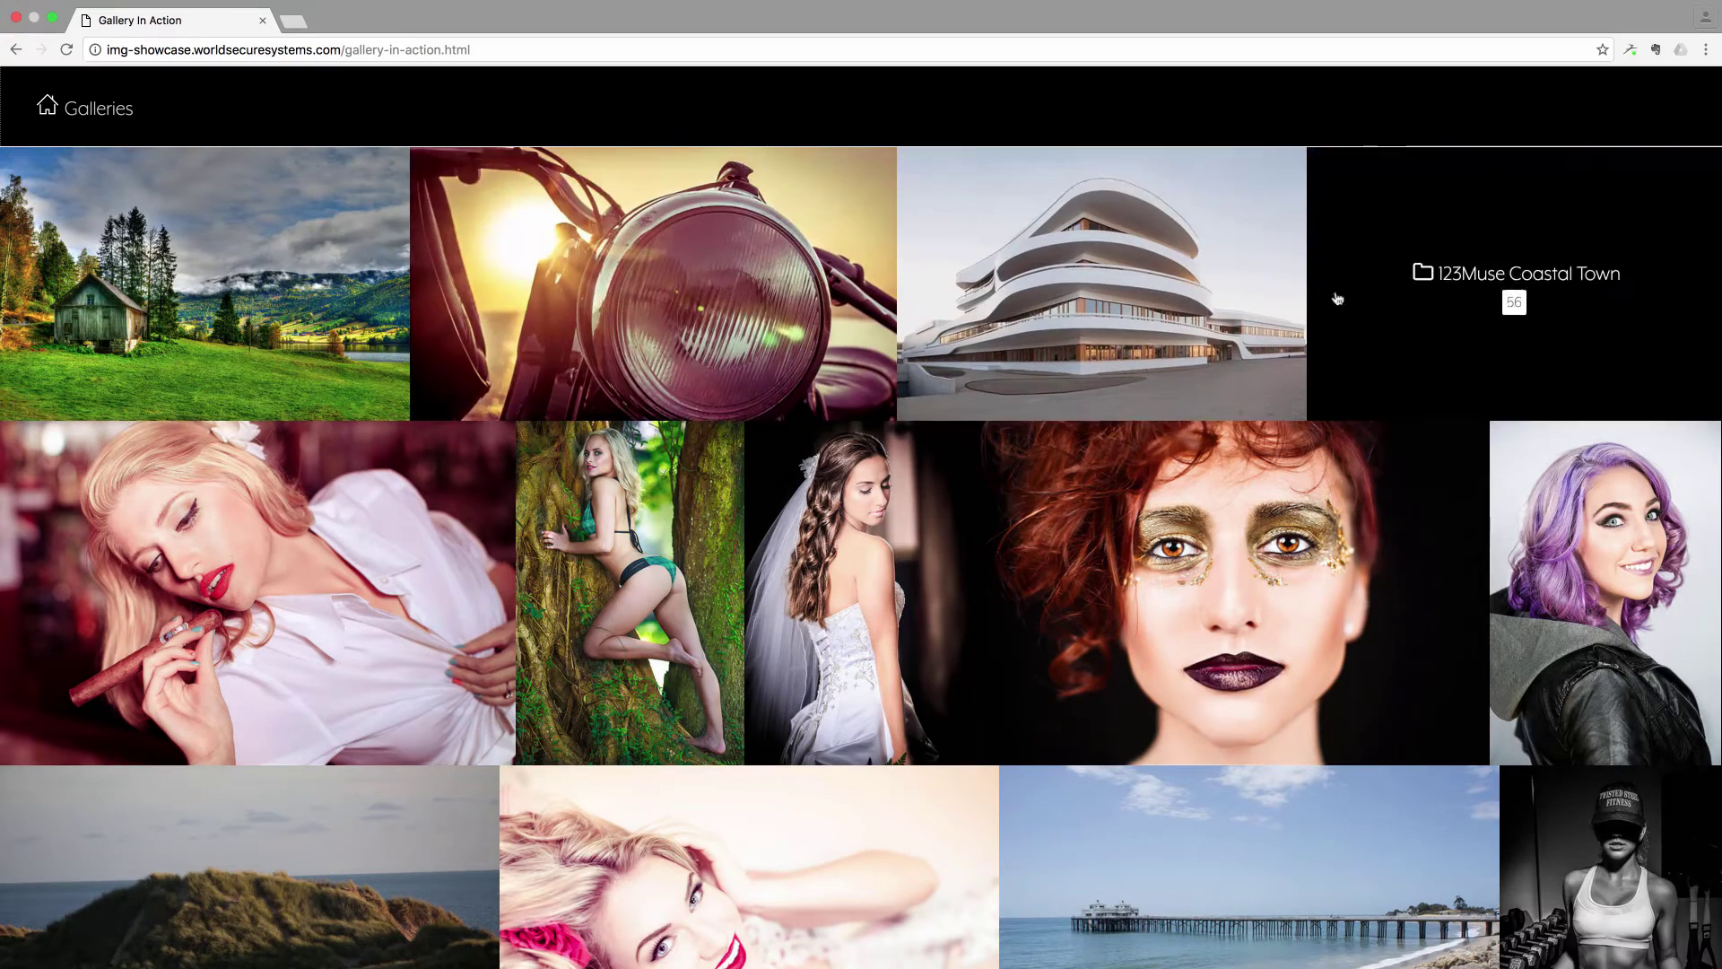
left_click(692, 239)
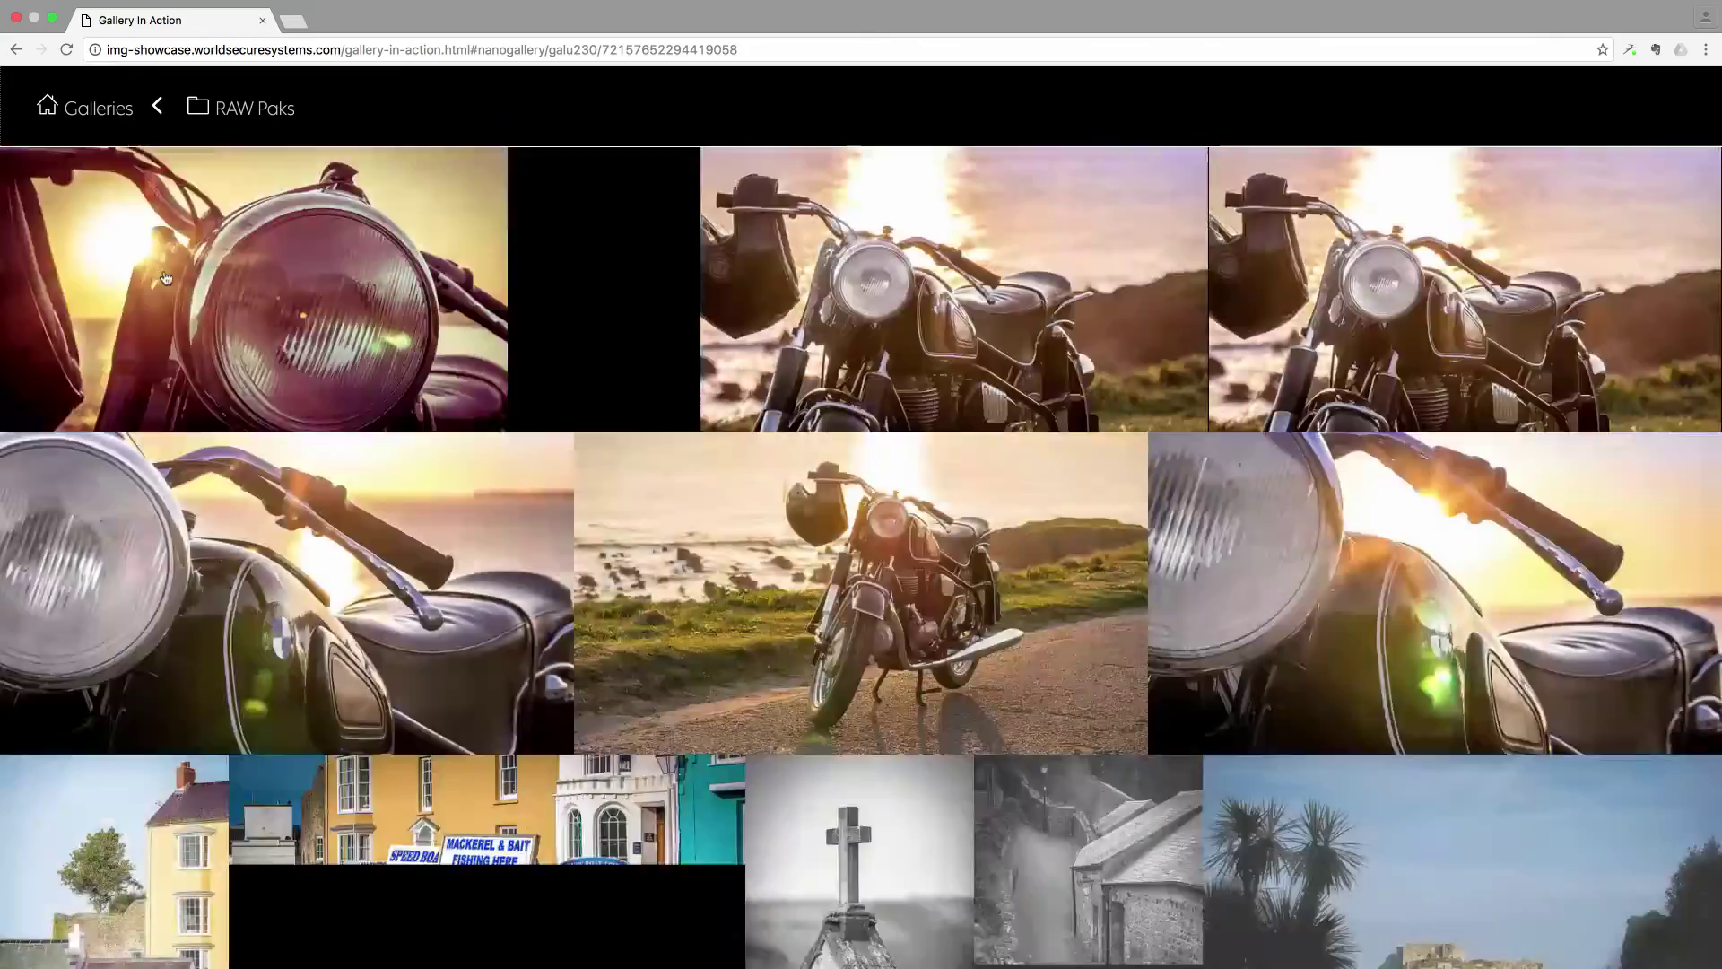
left_click(255, 315)
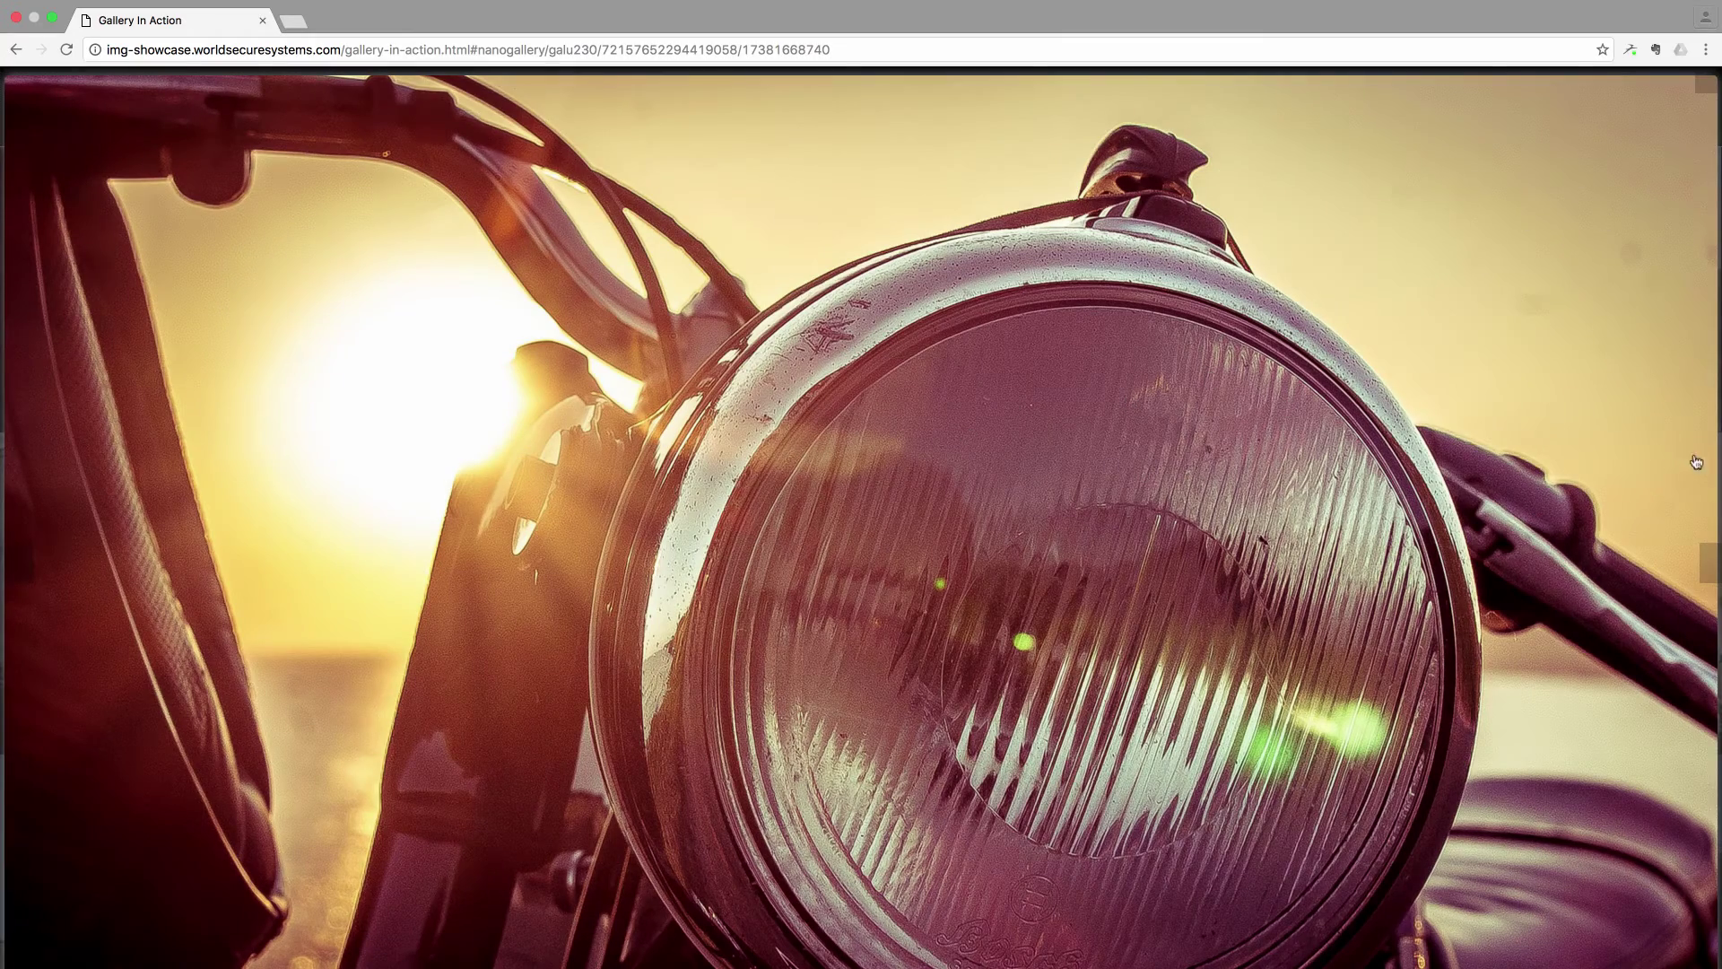
Advance to the next photo, leave full-screen and close the lightbox back to the album.
left_click(1704, 571)
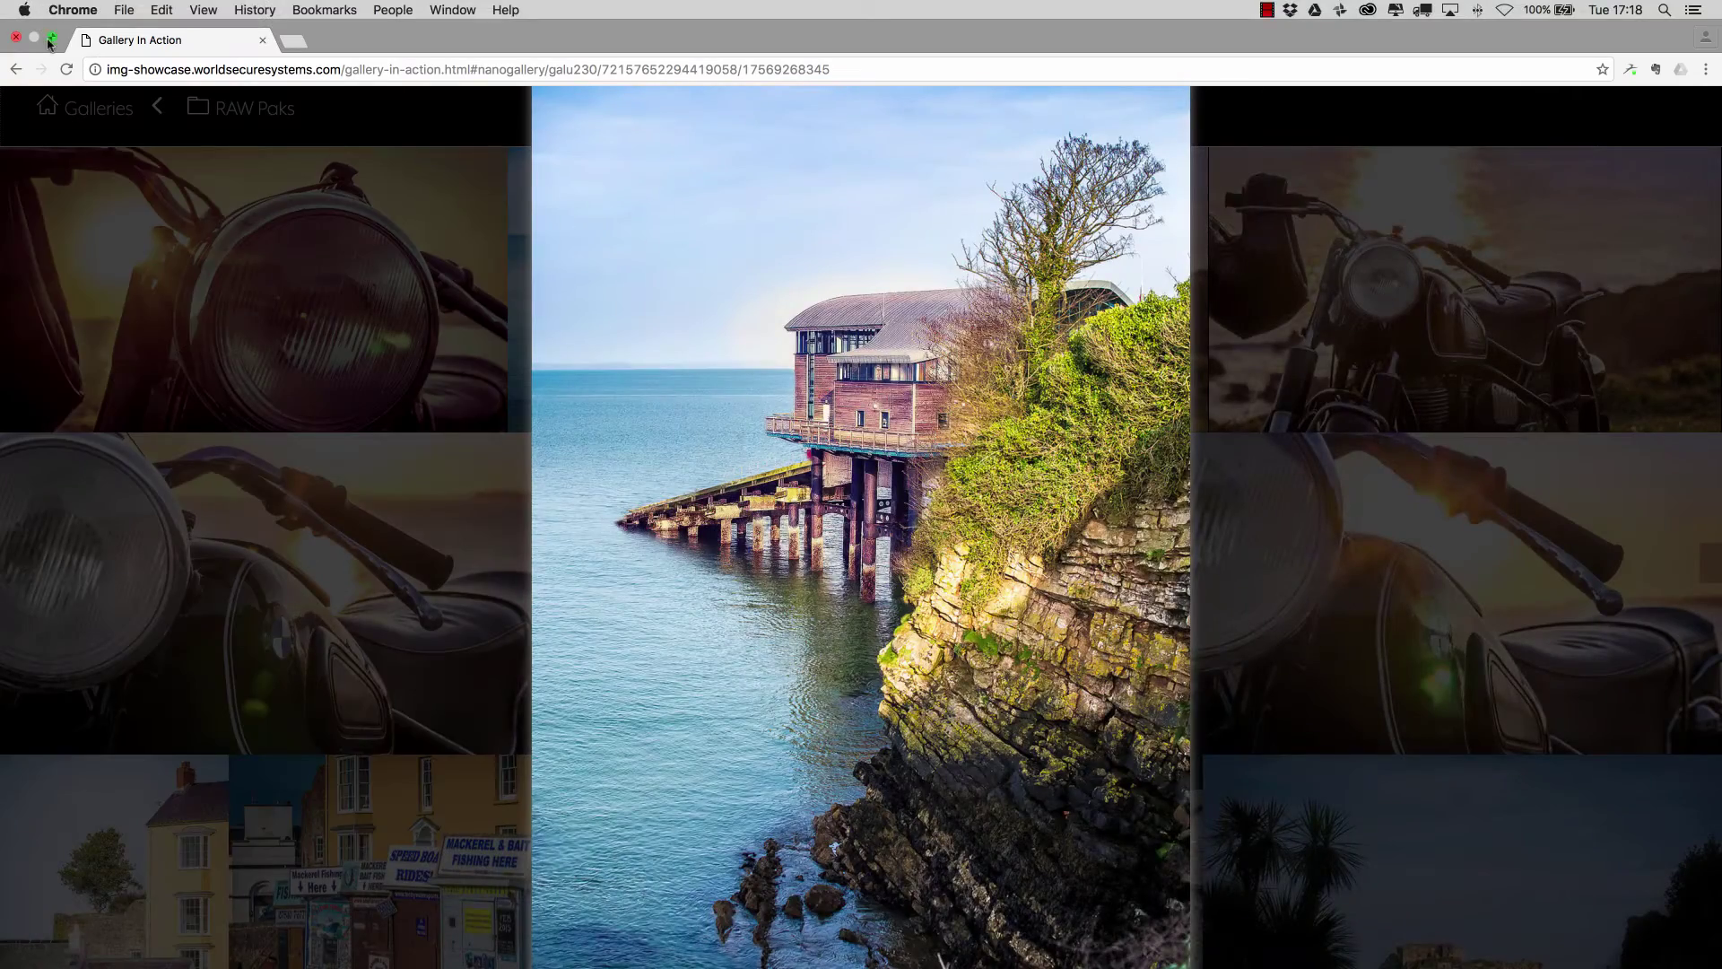
left_click(51, 37)
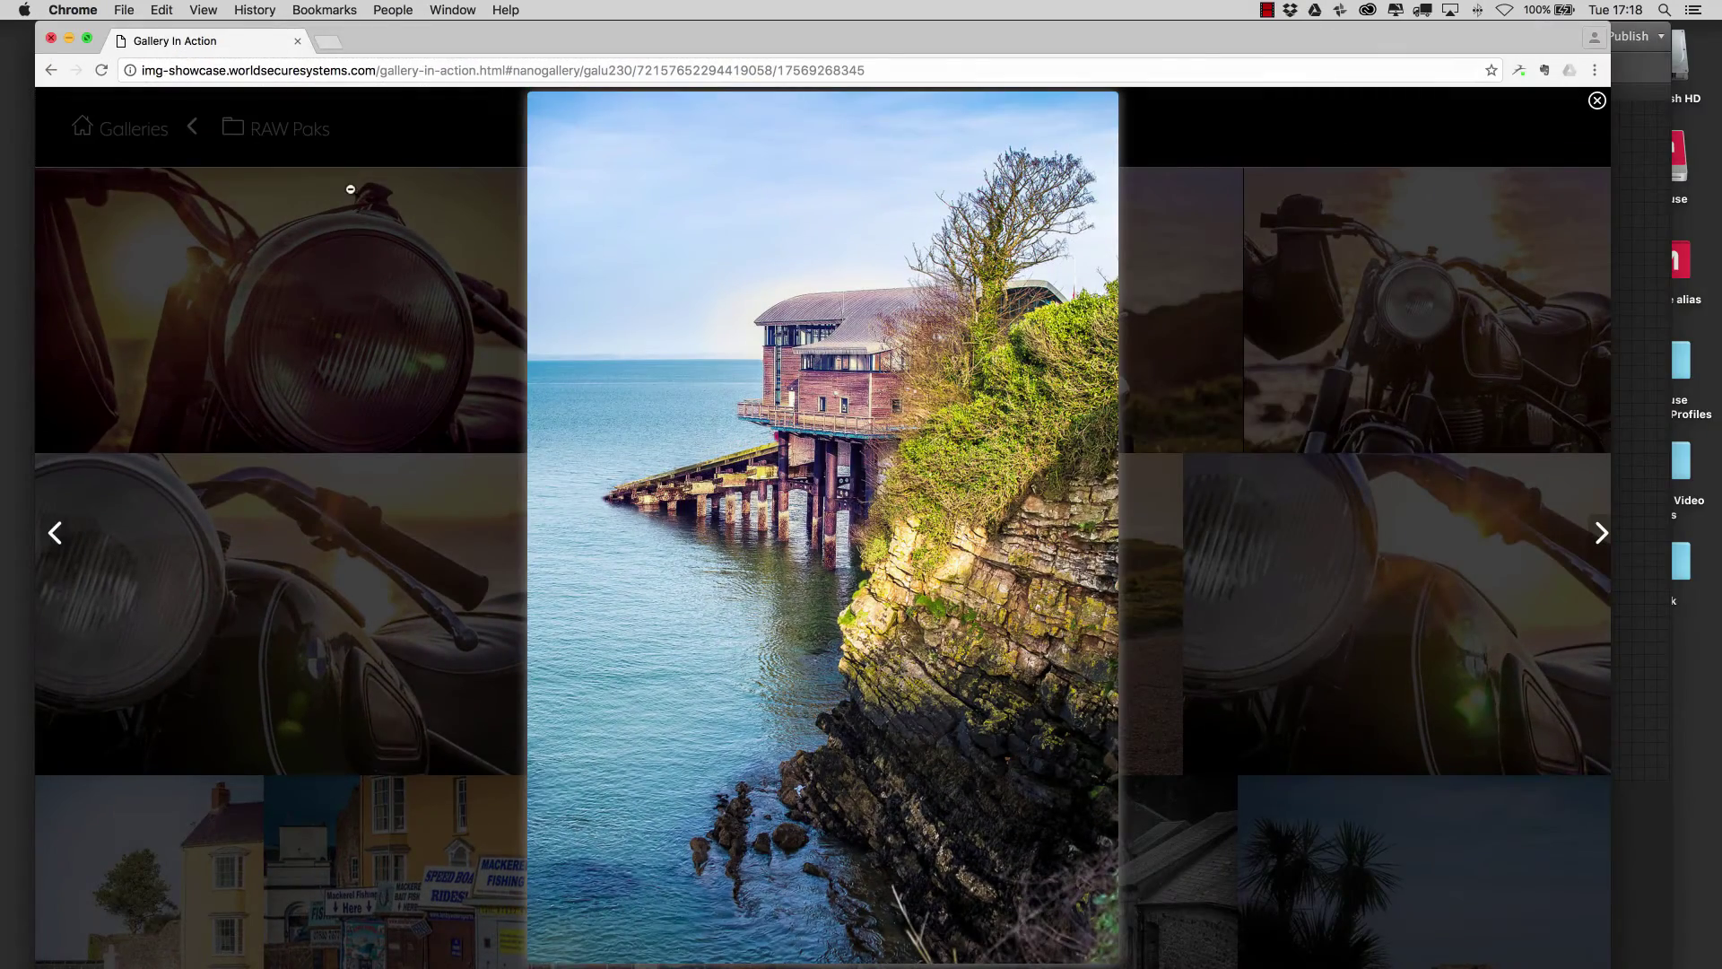
left_click(1597, 101)
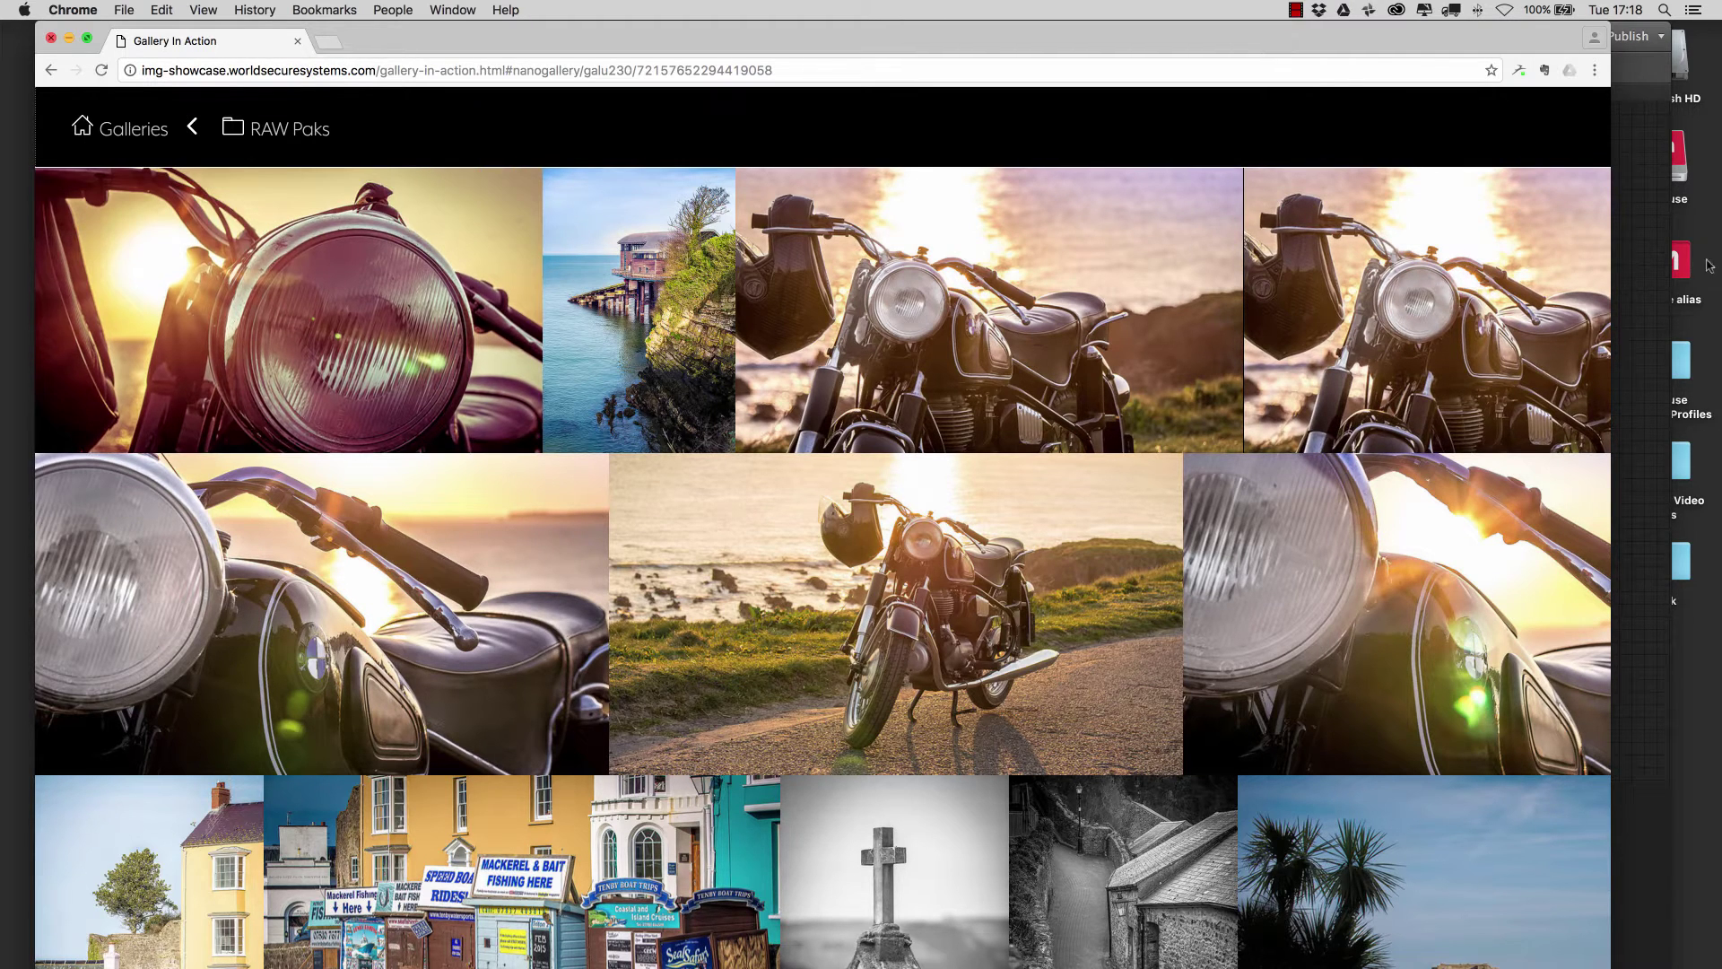
Narrow the browser window to test thumbnail reflow and go back to all galleries.
left_click_drag(1611, 251, 395, 159)
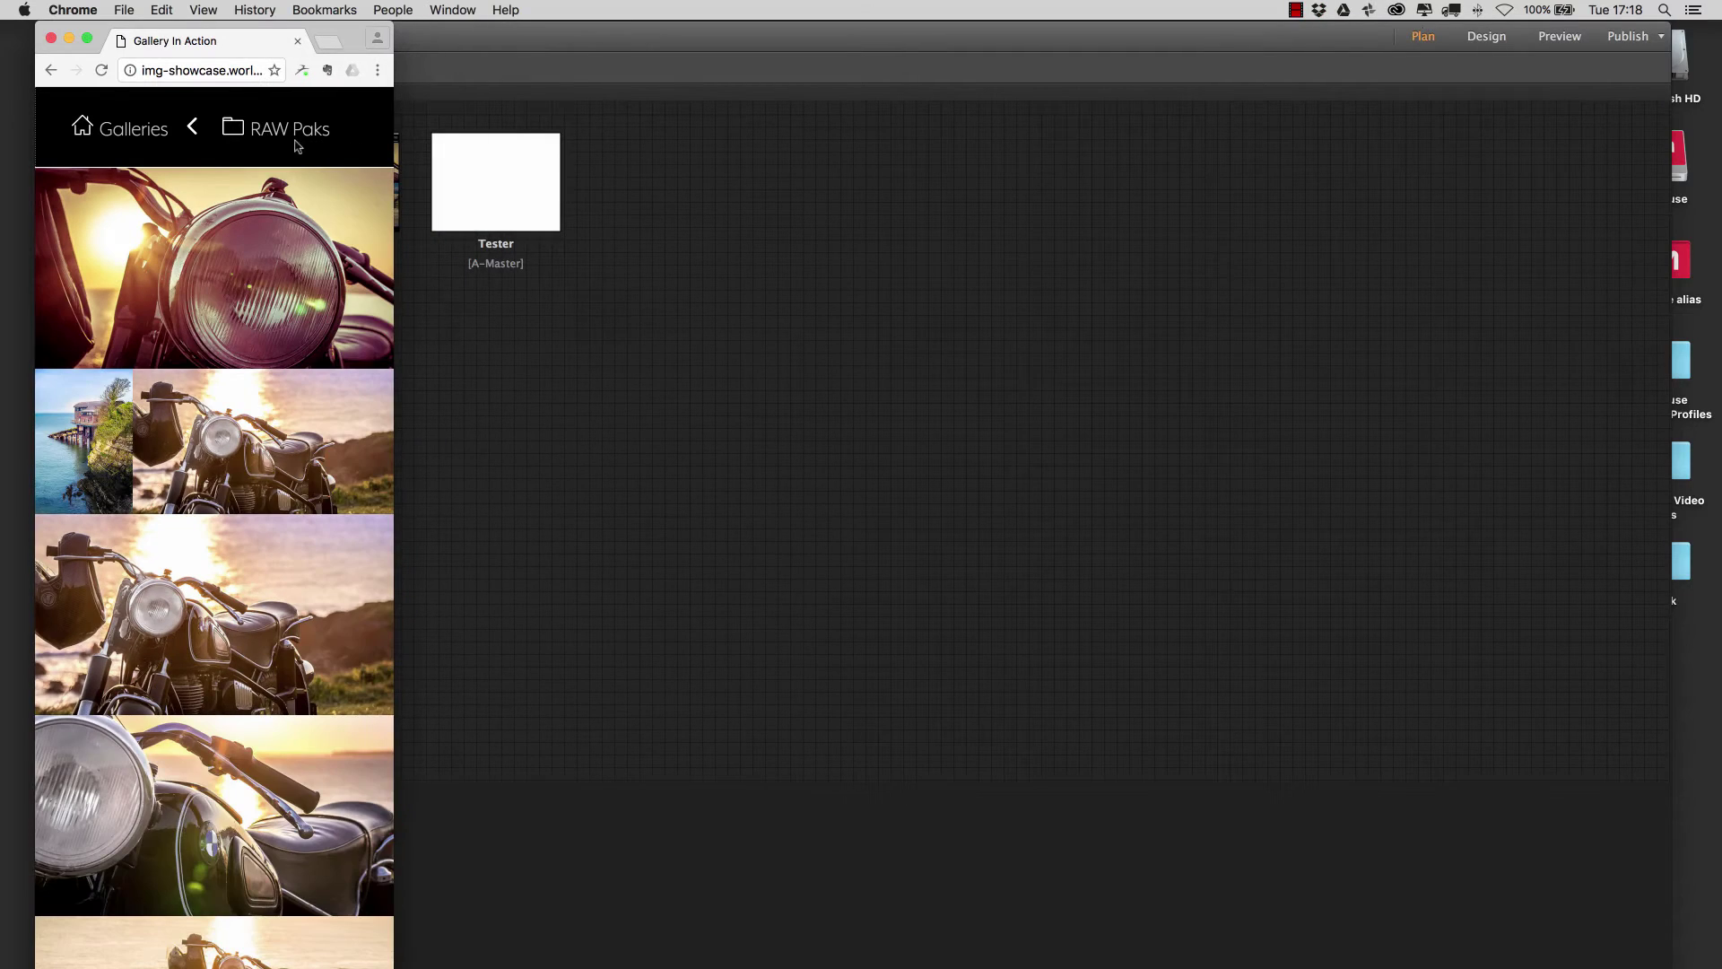
left_click(139, 128)
scroll(236, 372, "down", 6)
scroll(237, 370, "down", 20)
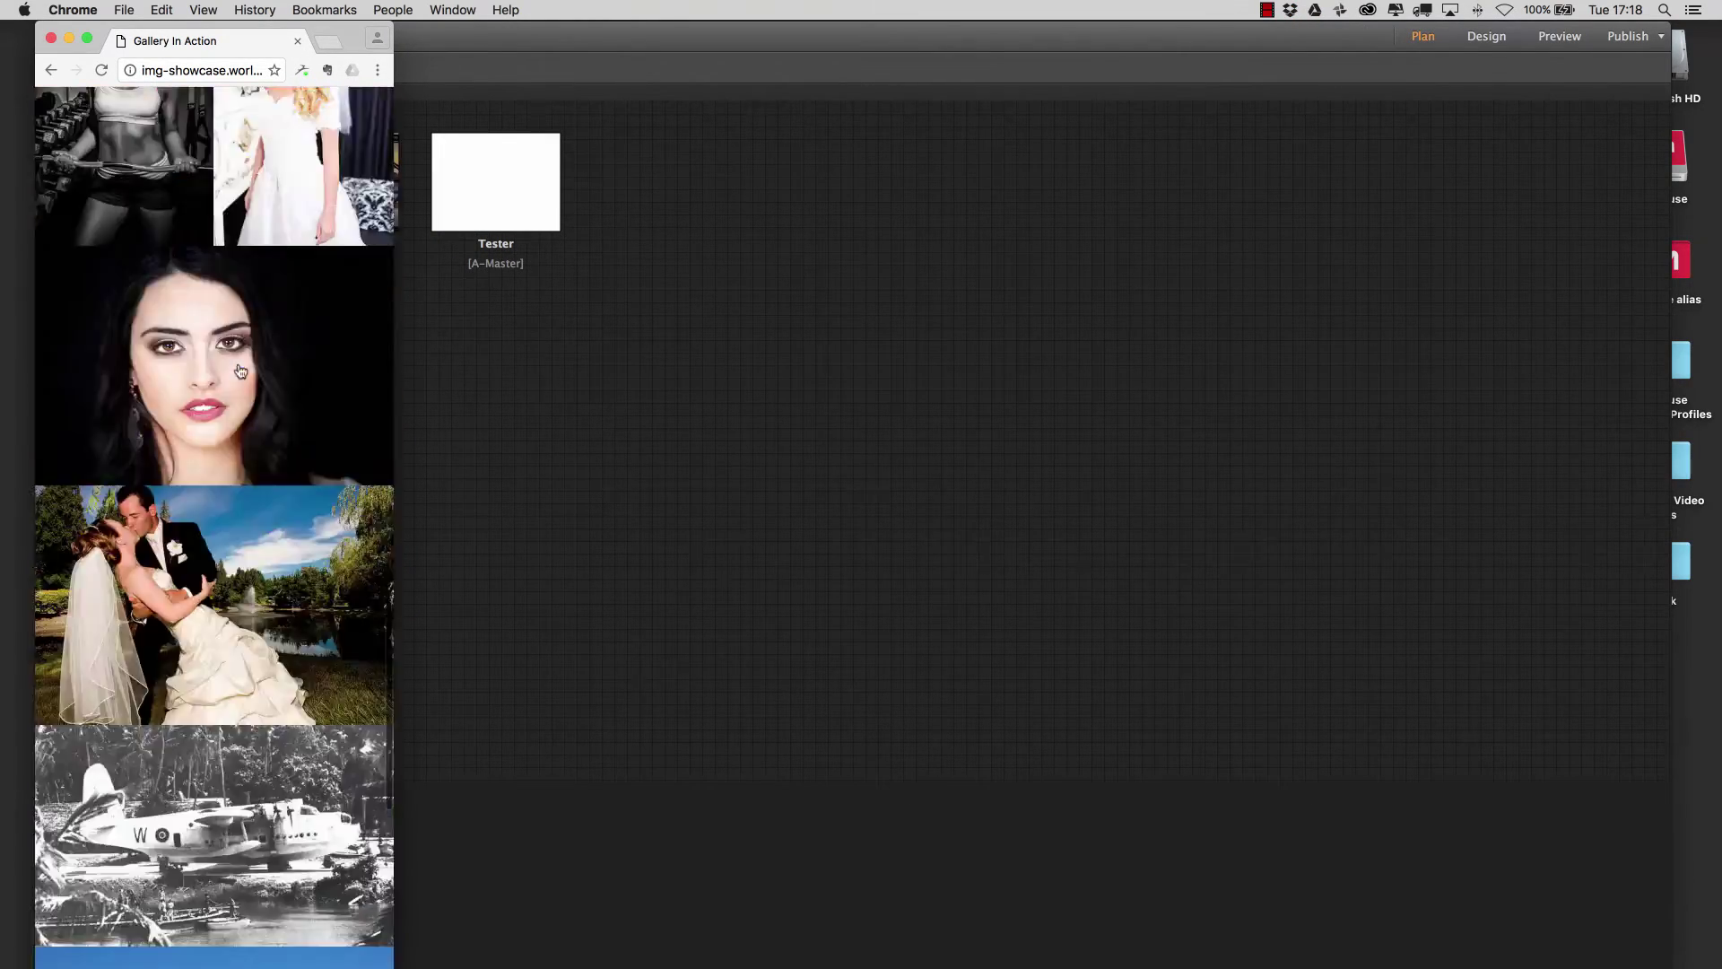
scroll(240, 370, "up", 20)
Widen the browser window so the grid reflows into multiple columns.
left_click_drag(395, 359, 958, 435)
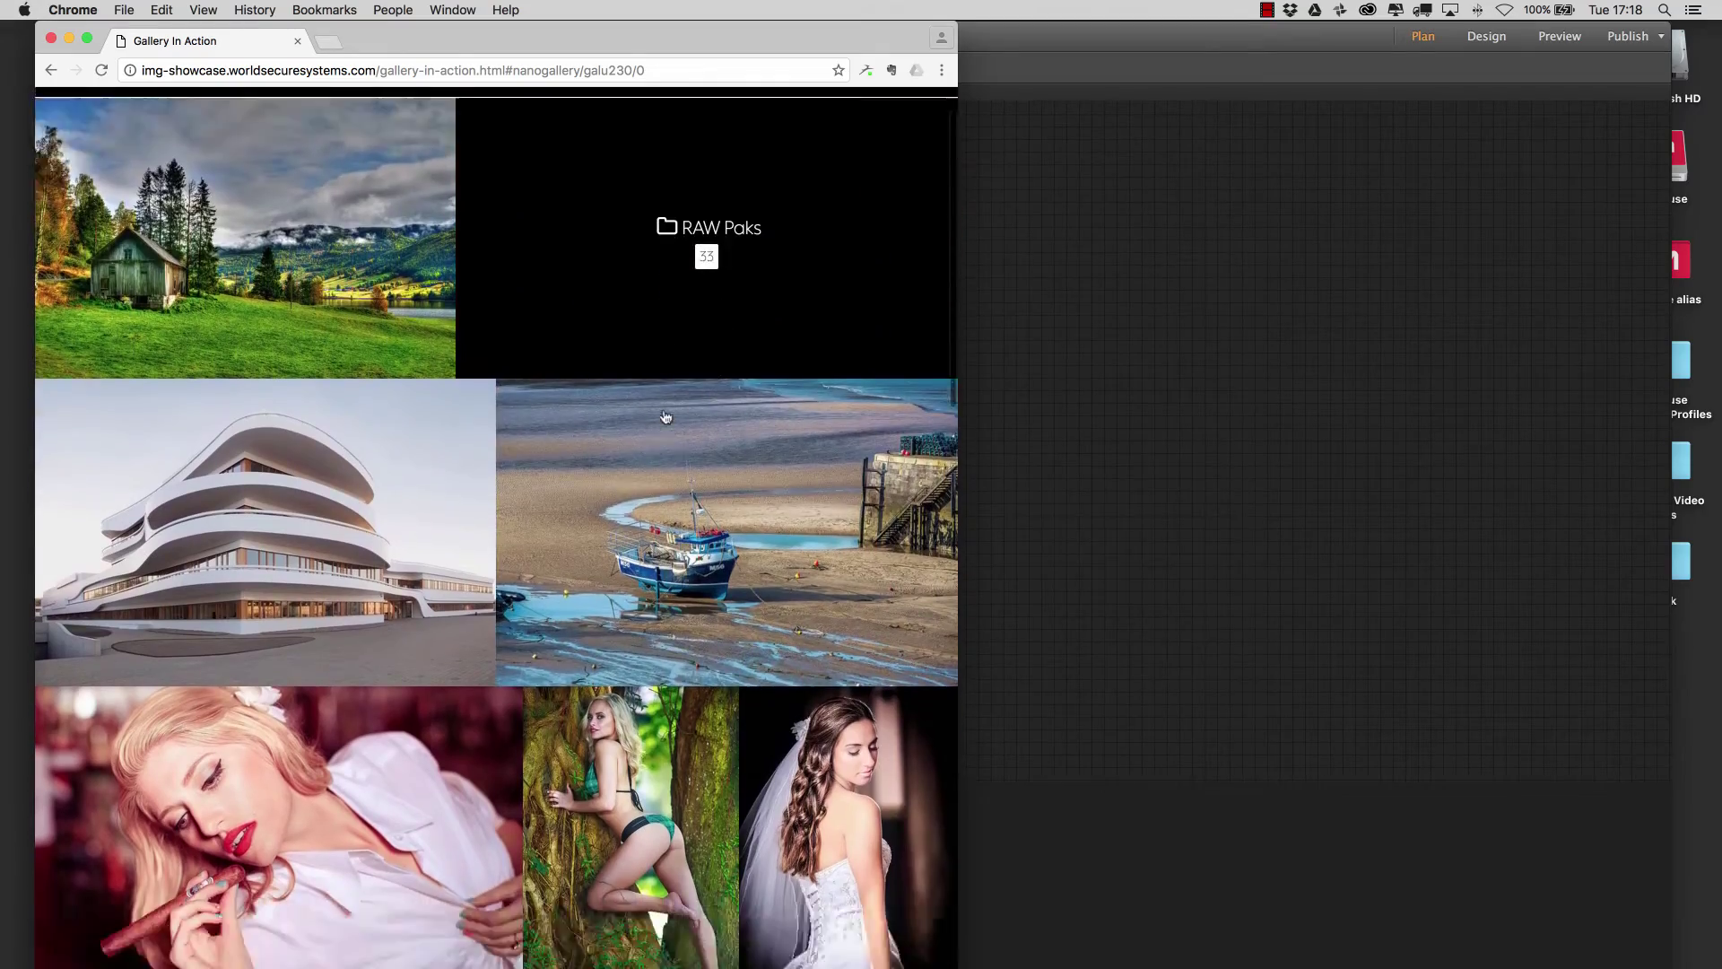
scroll(666, 417, "down", 15)
scroll(666, 417, "up", 20)
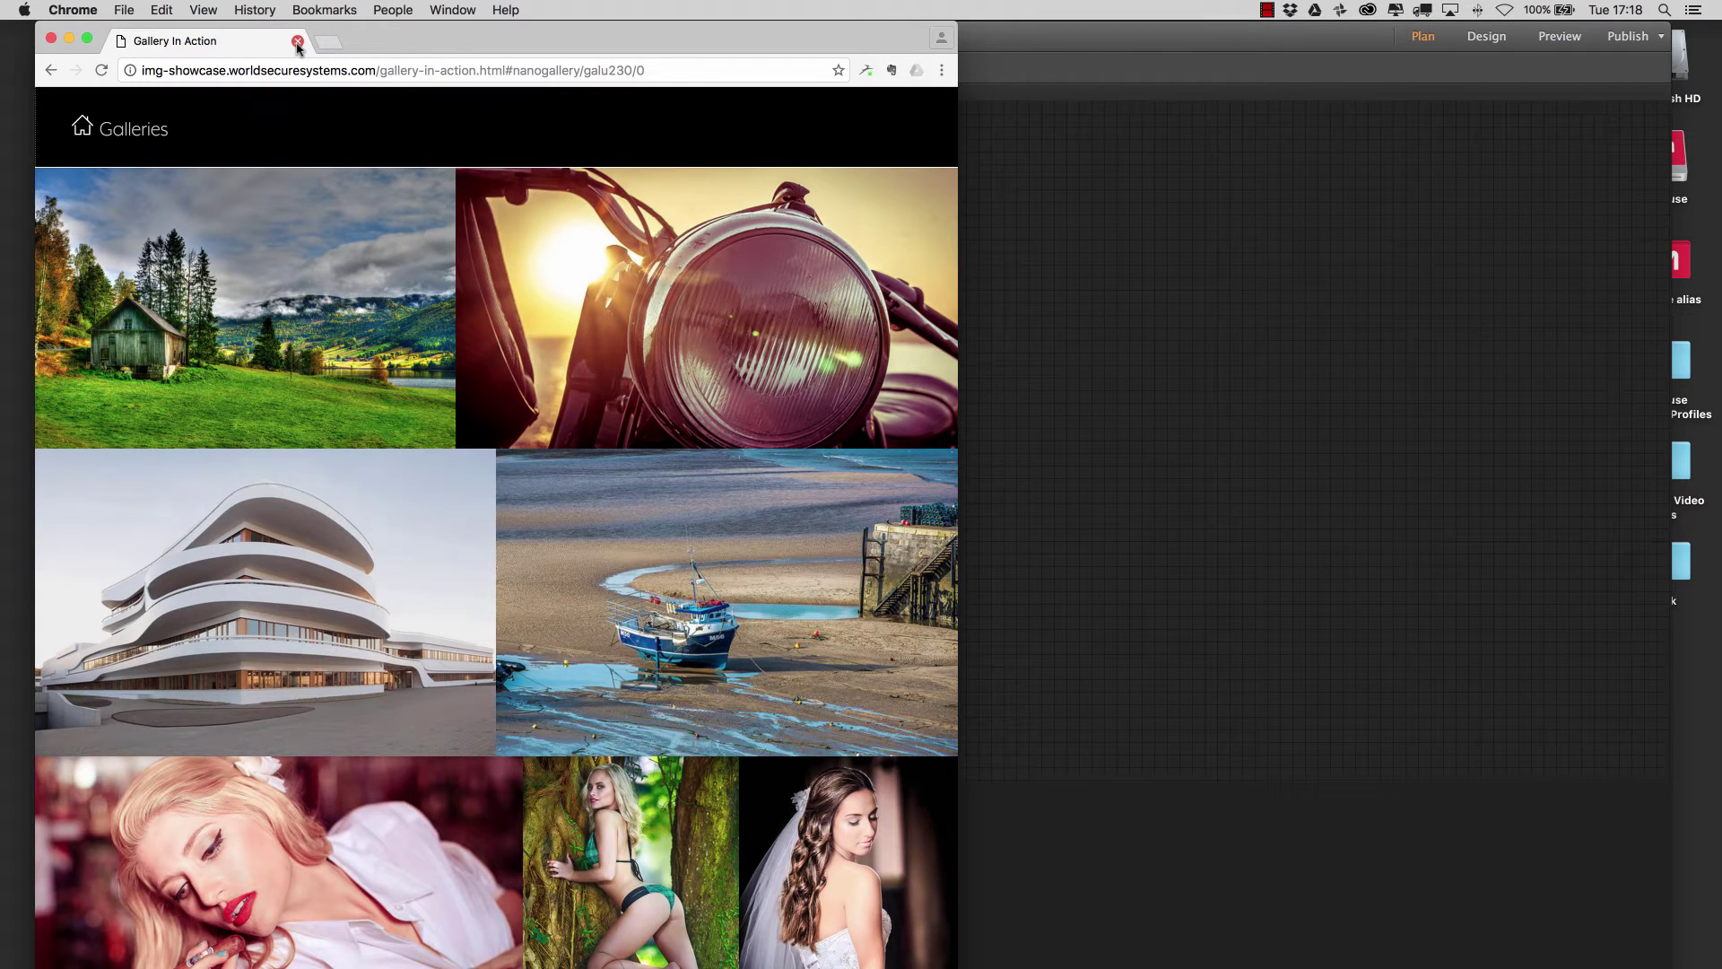
Close the demo browser, open the Tester page for editing and show the Library panel.
left_click(298, 43)
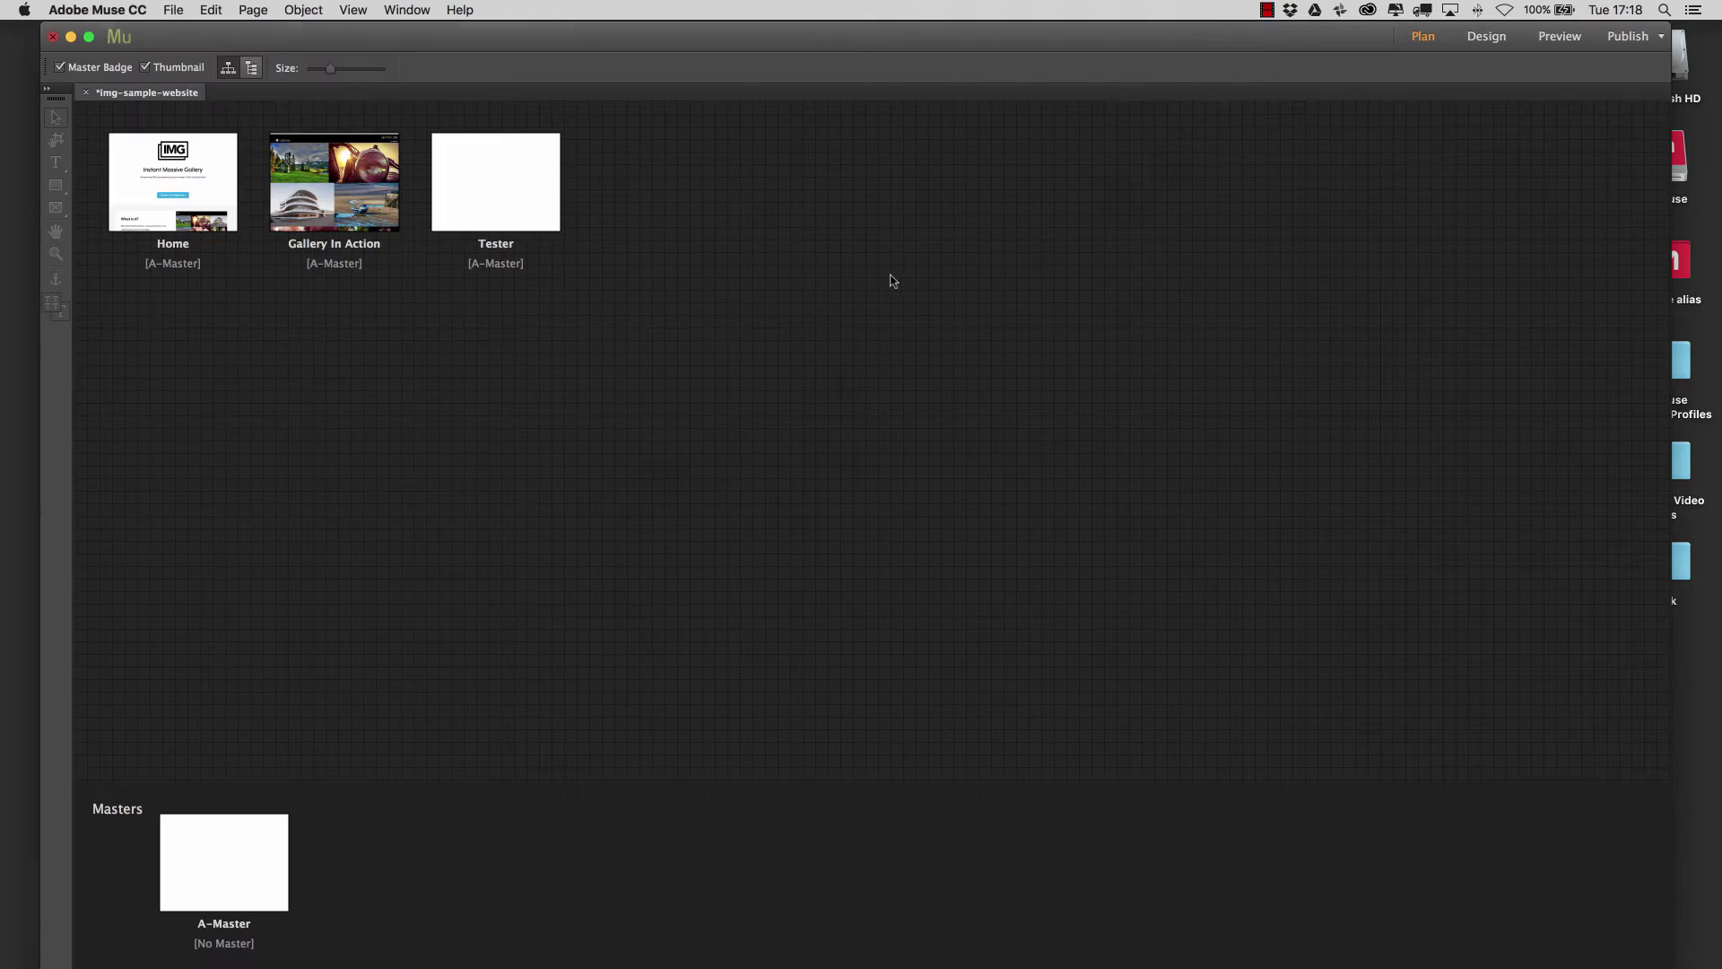
double_click(488, 210)
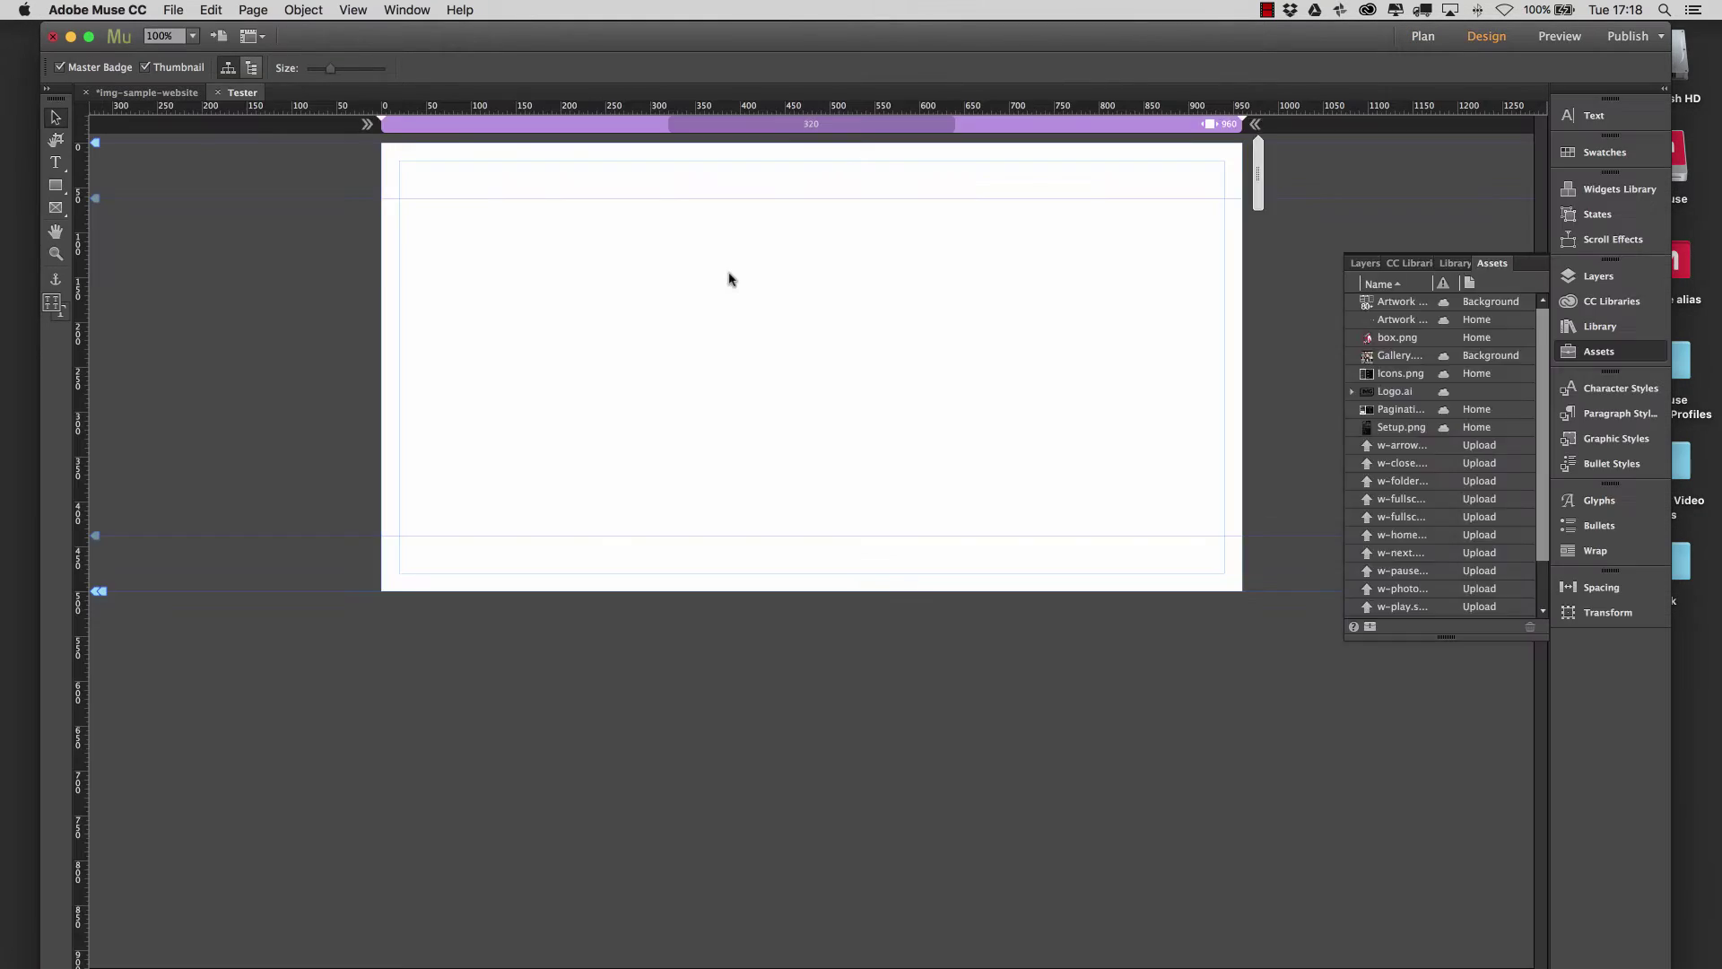
left_click(1600, 323)
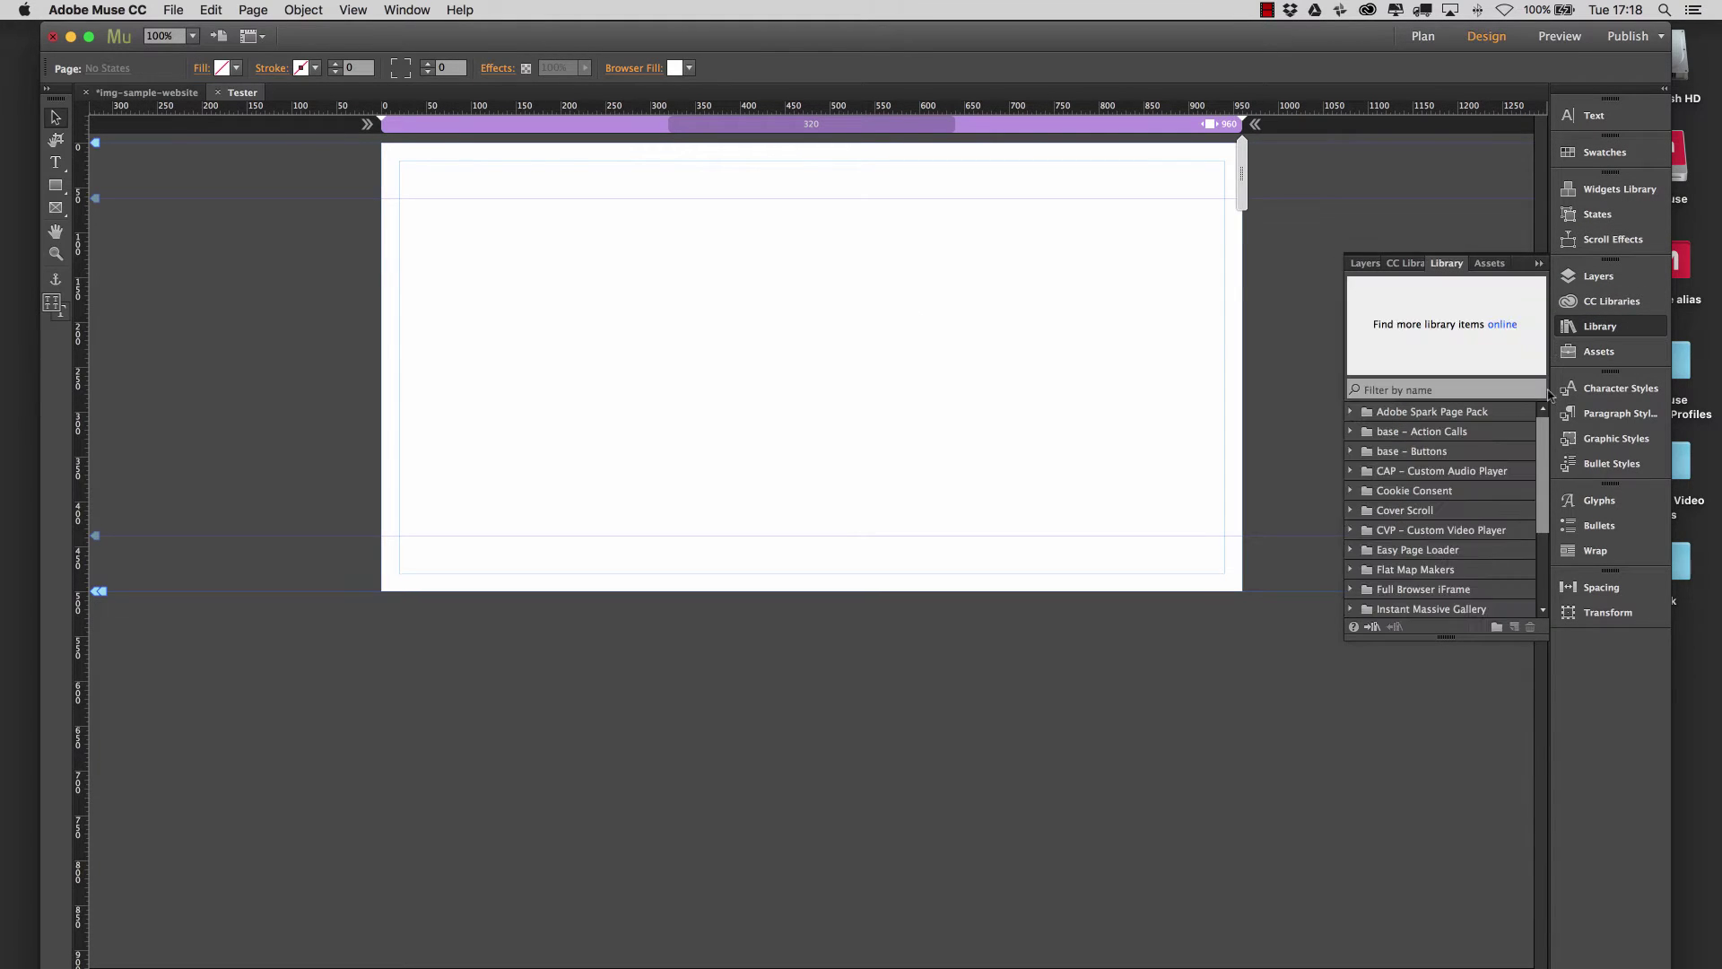
scroll(1405, 553, "down", 3)
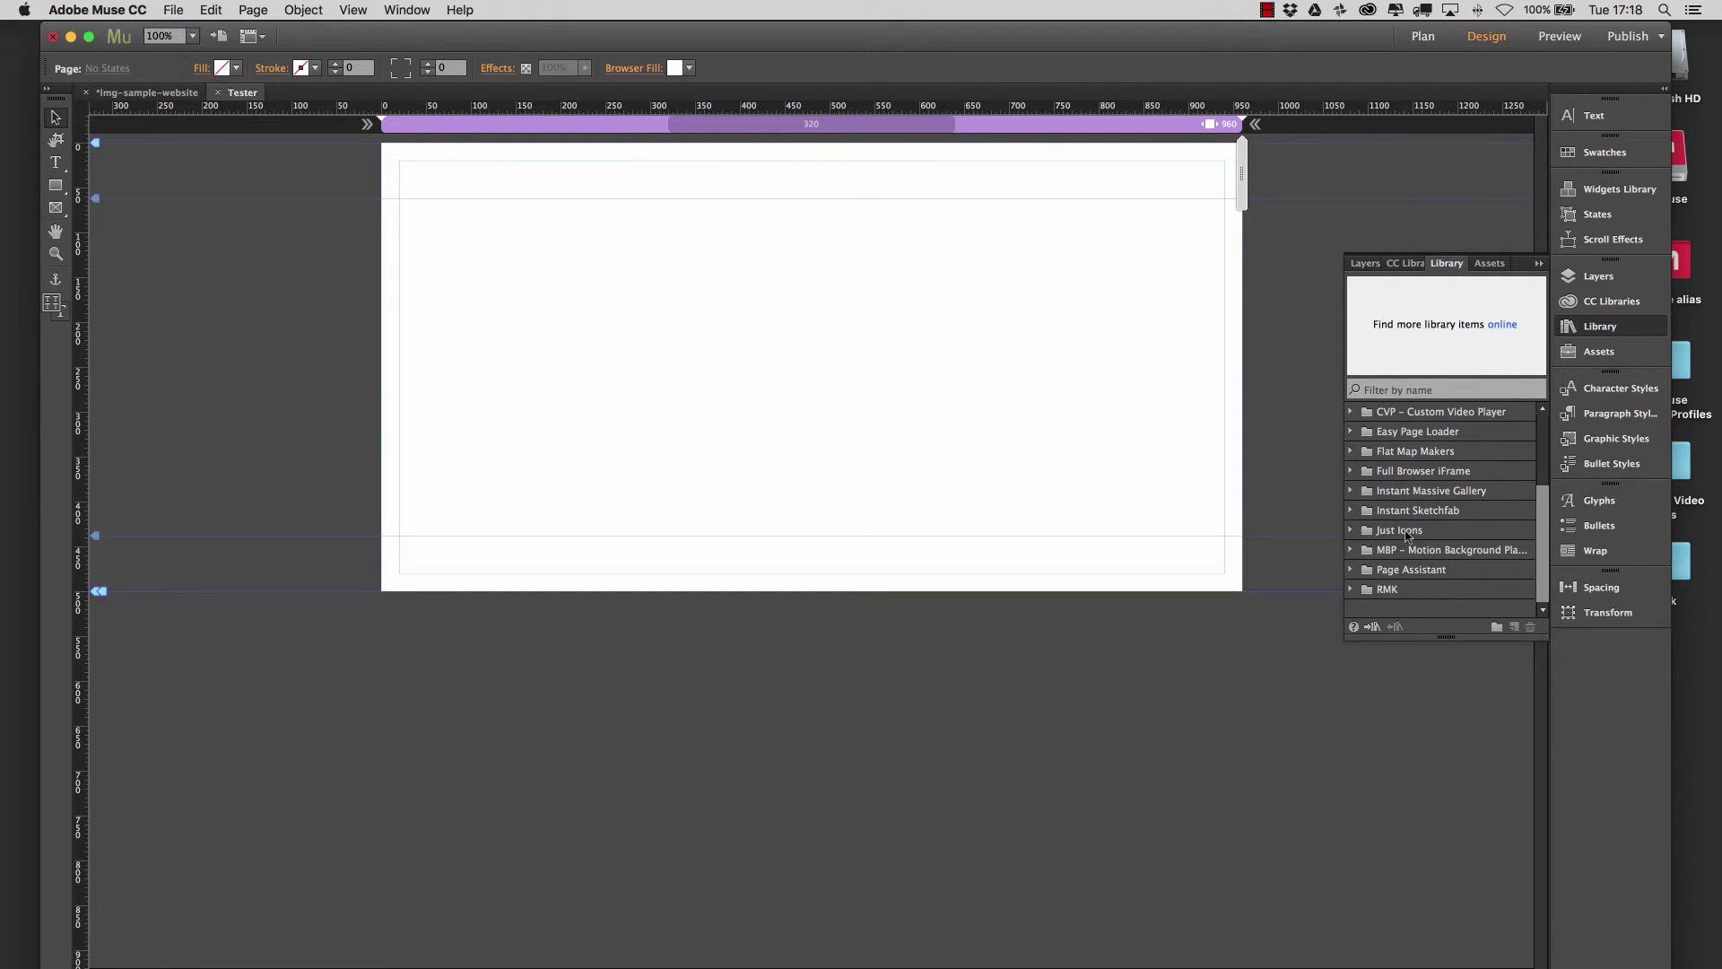
Expand Instant Massive Gallery and preview its Gallery, Icons Manager and Pagination Manager widgets.
left_click(1420, 492)
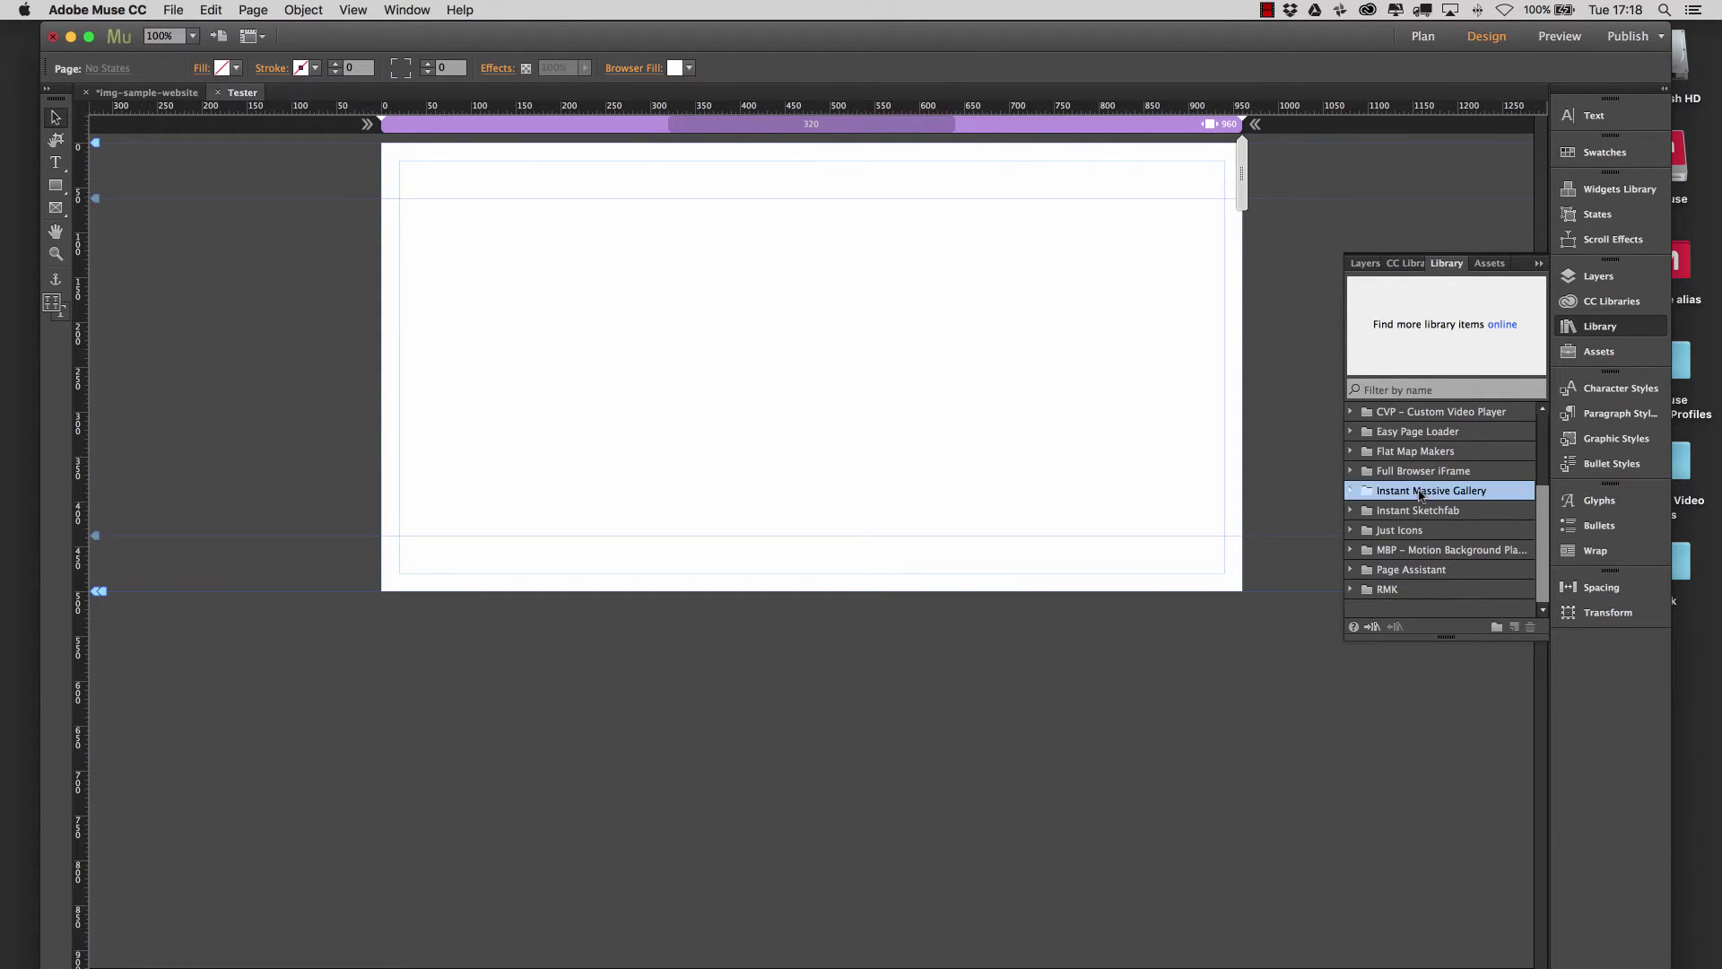
left_click(1349, 490)
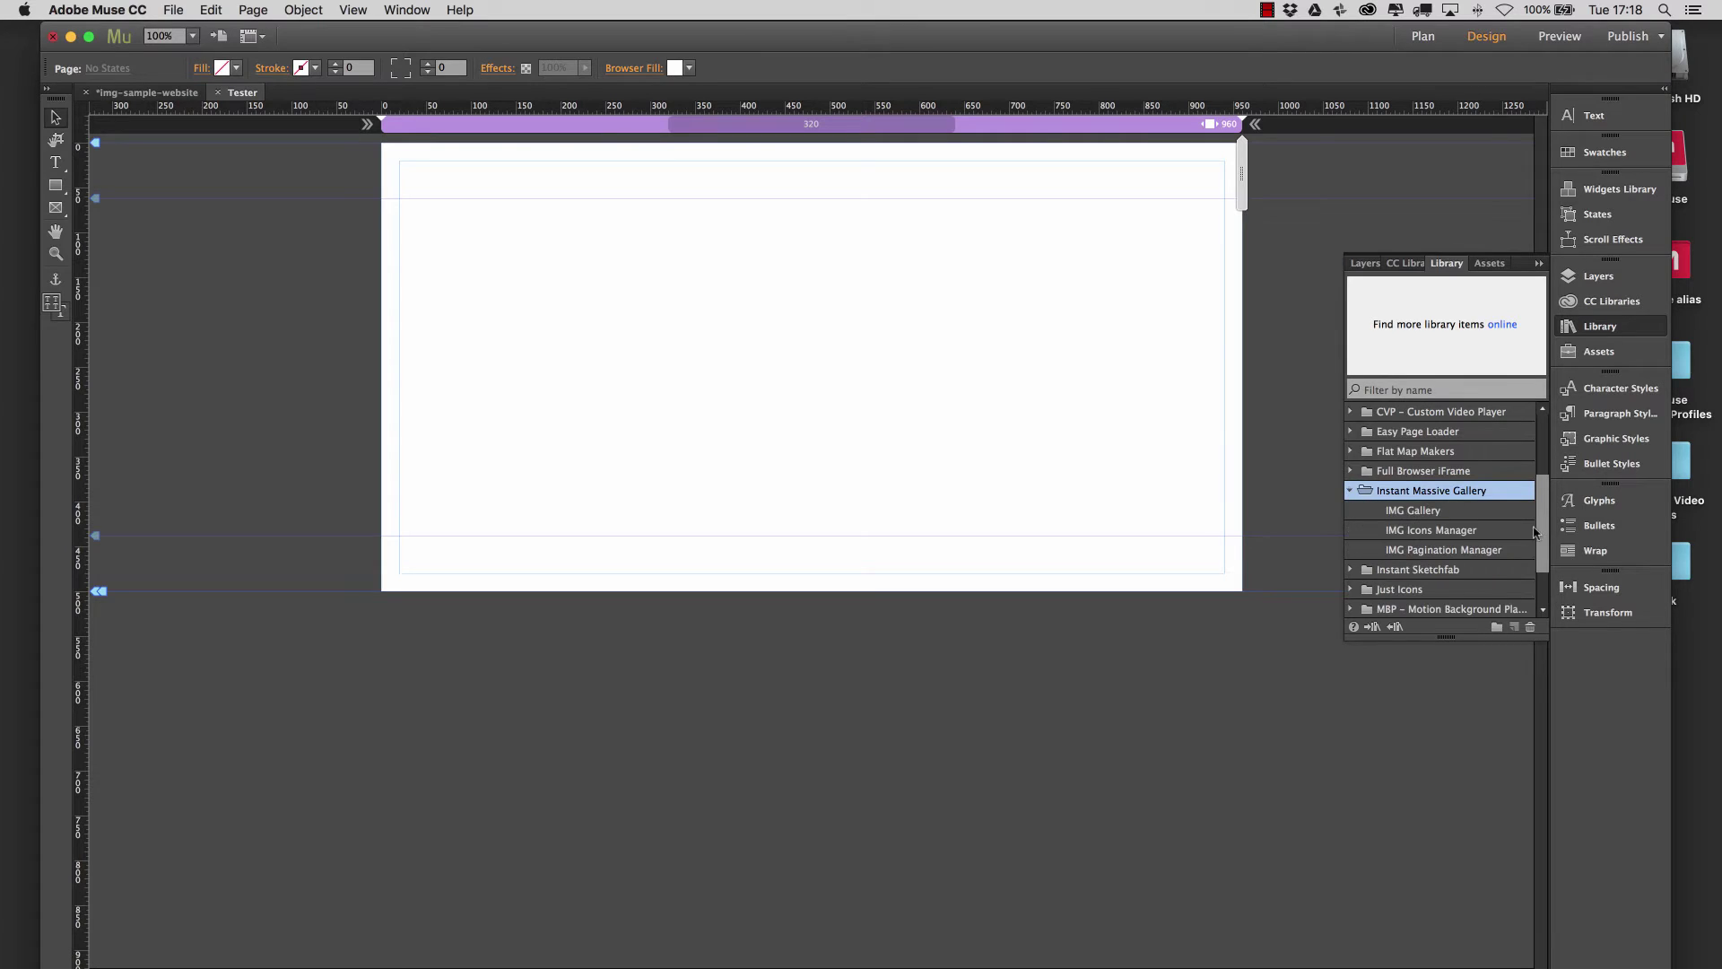
left_click(1471, 513)
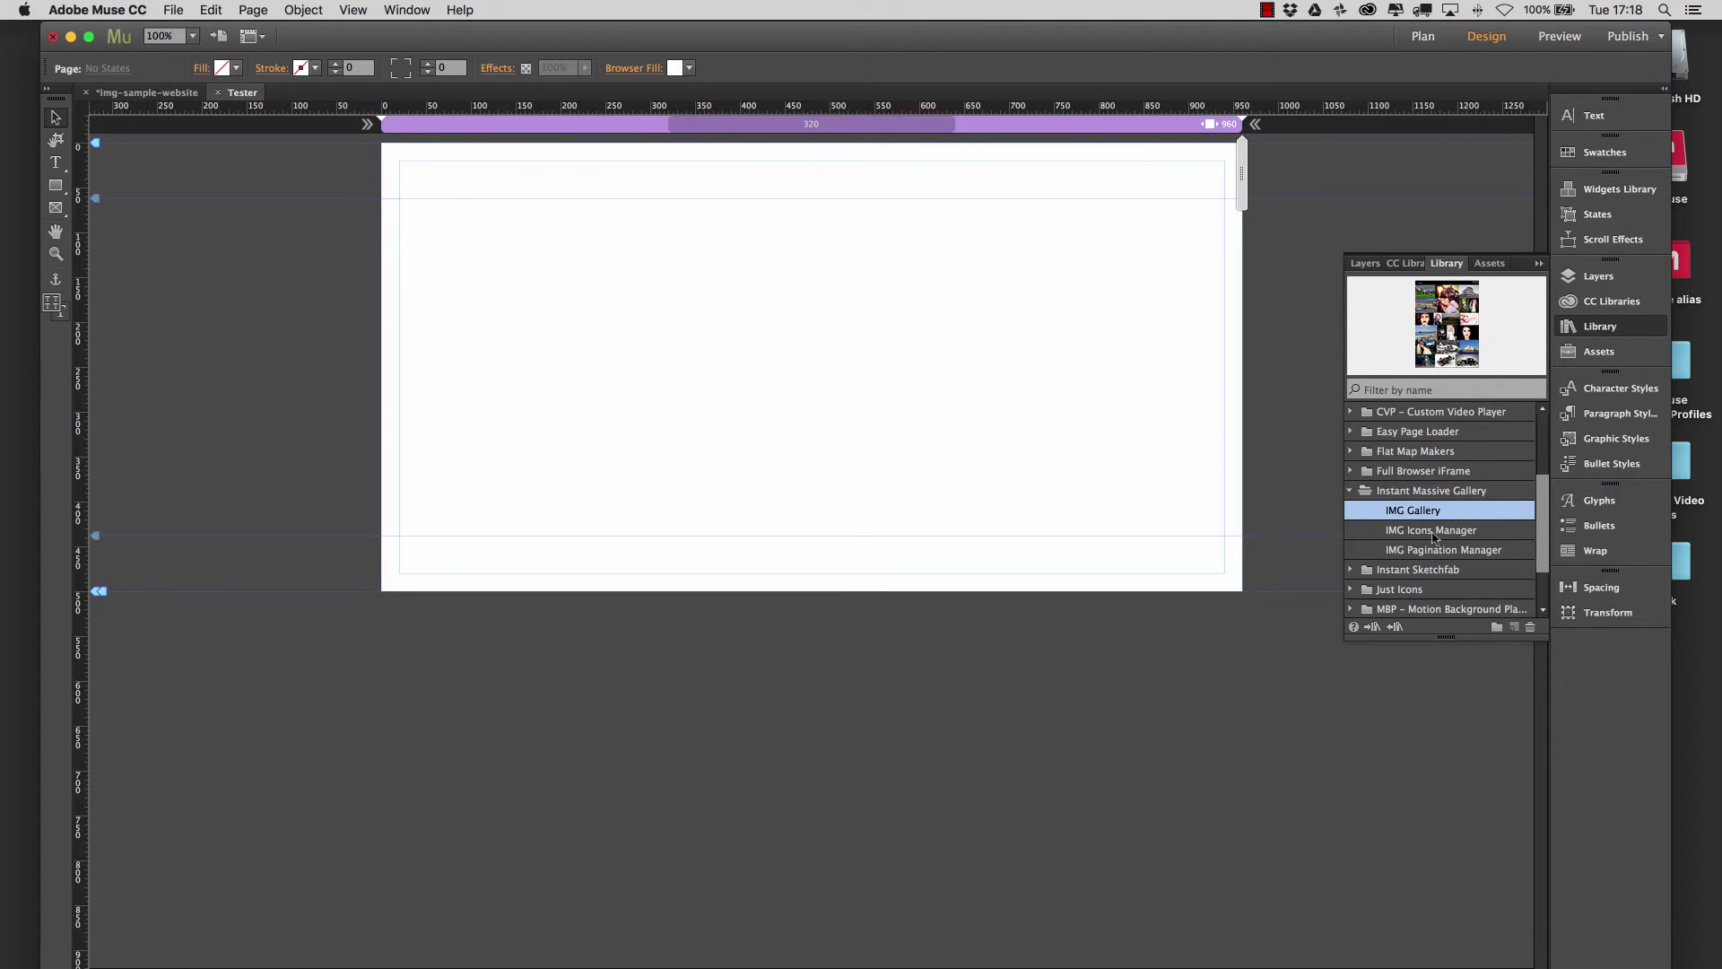
left_click(1431, 531)
left_click(1424, 550)
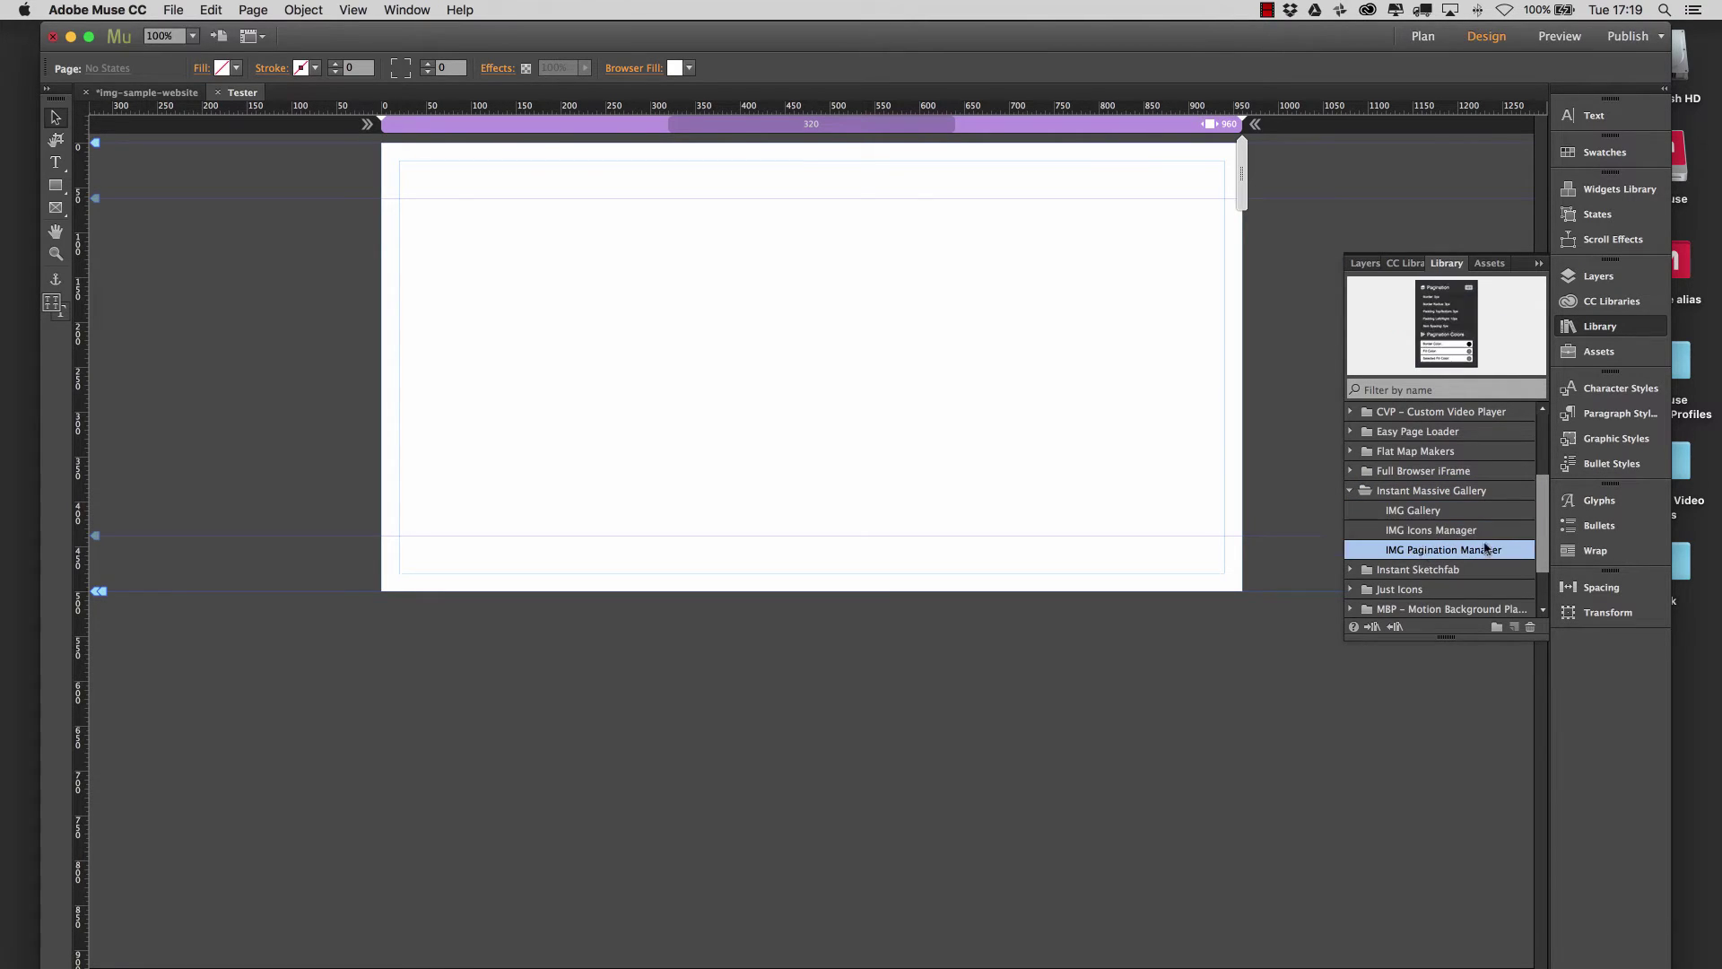
left_click(1447, 531)
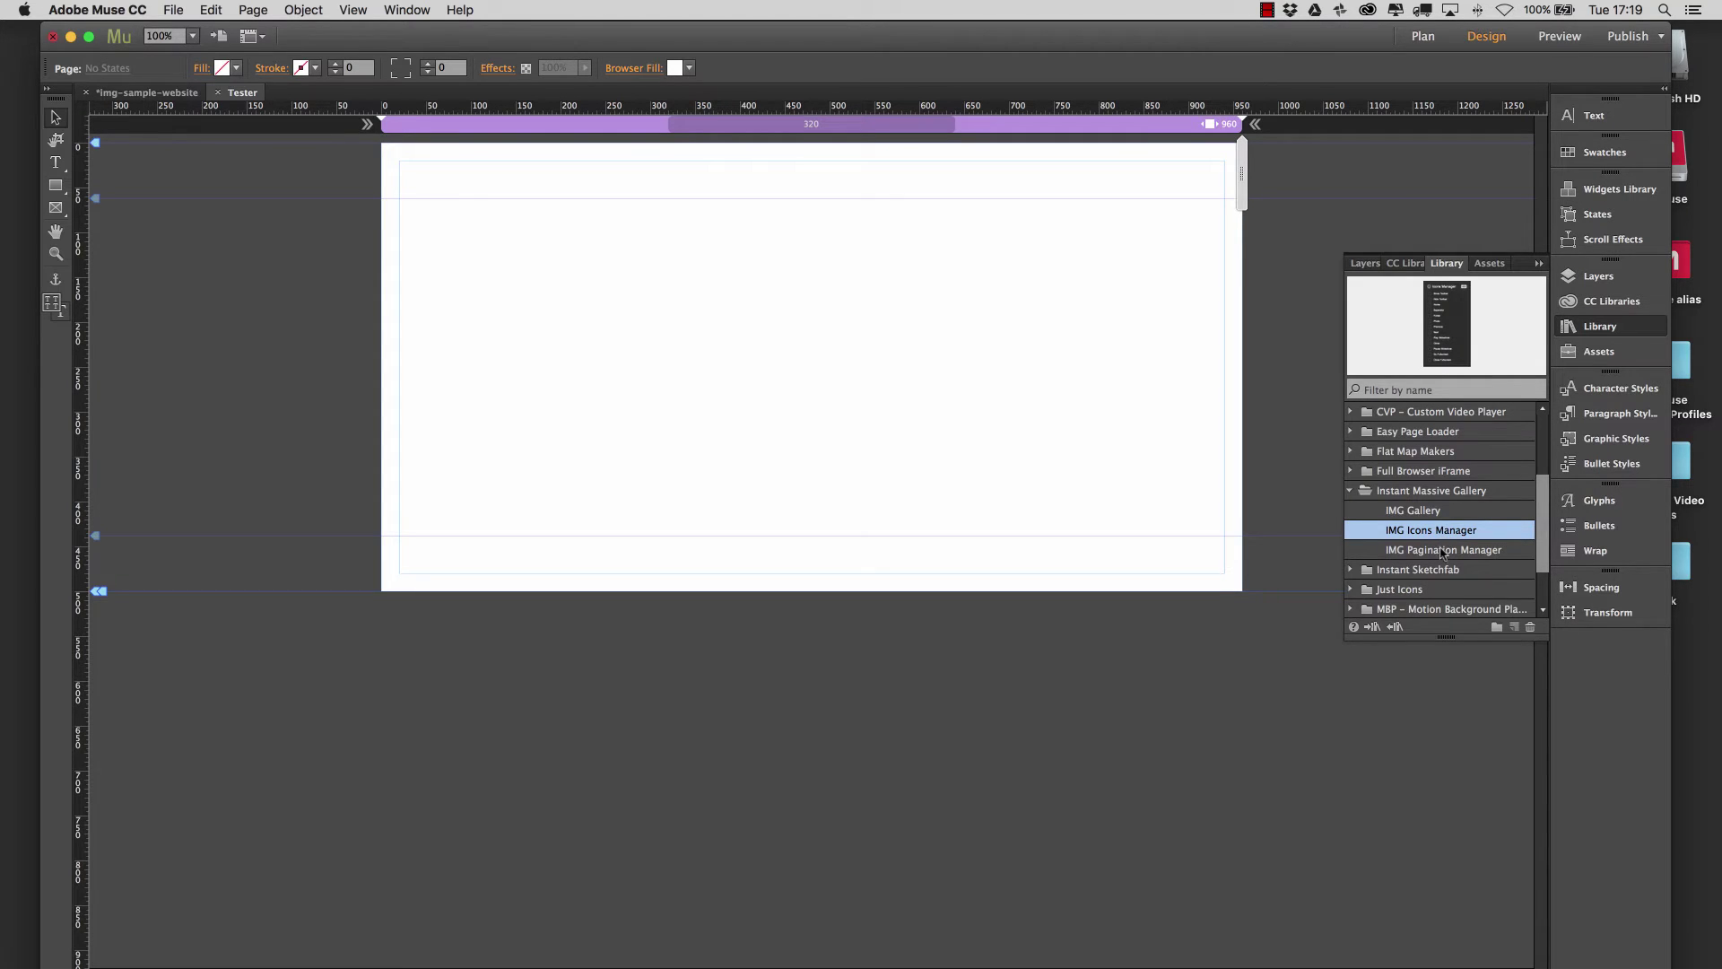
left_click(1441, 553)
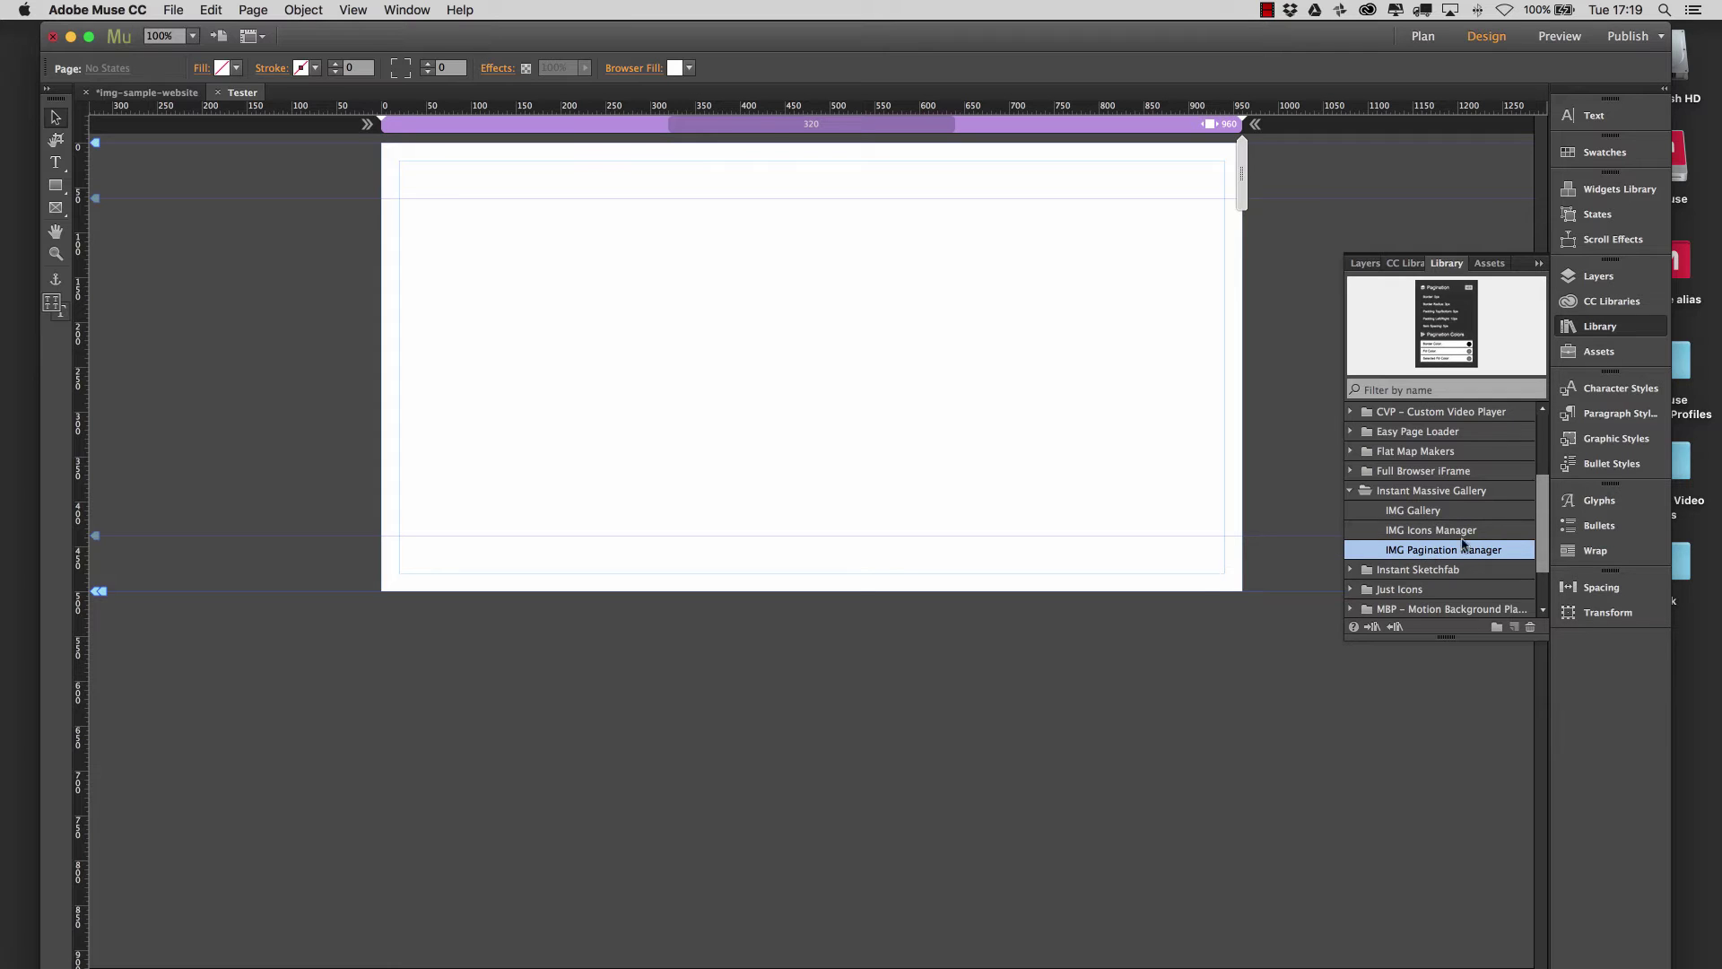
left_click(1413, 509)
Drag the IMG Gallery widget onto the Tester page and snap it to X 0, Y 0.
left_click_drag(1412, 510, 808, 319)
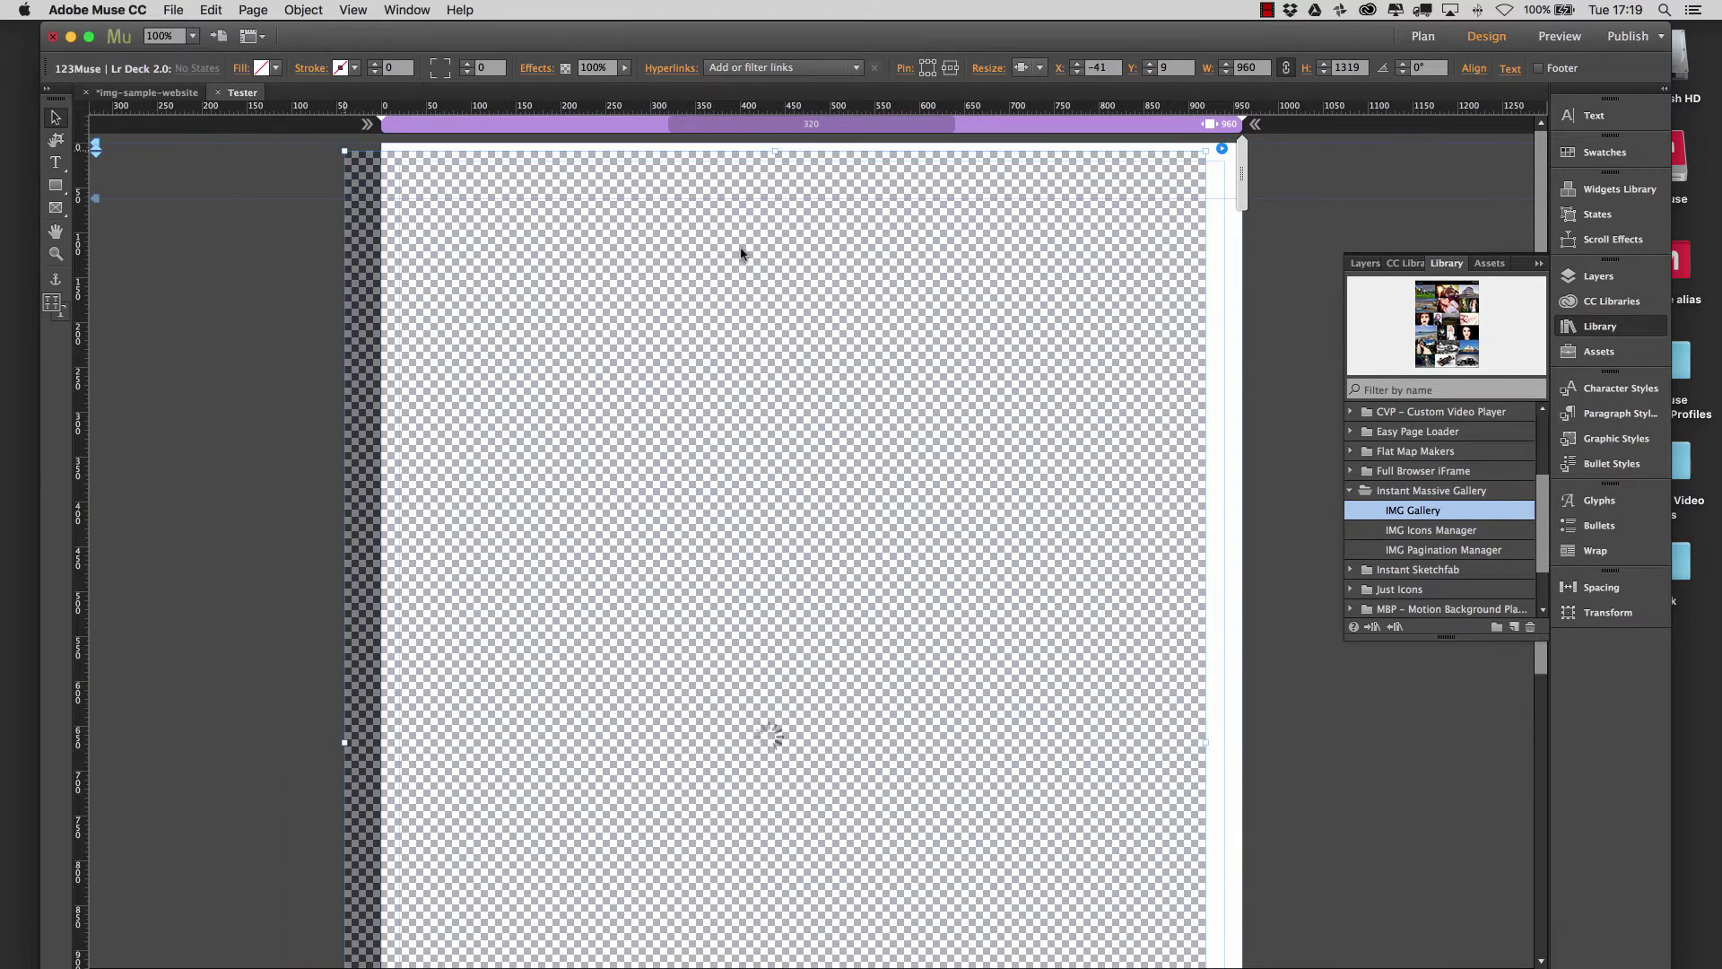
left_click_drag(741, 253, 759, 245)
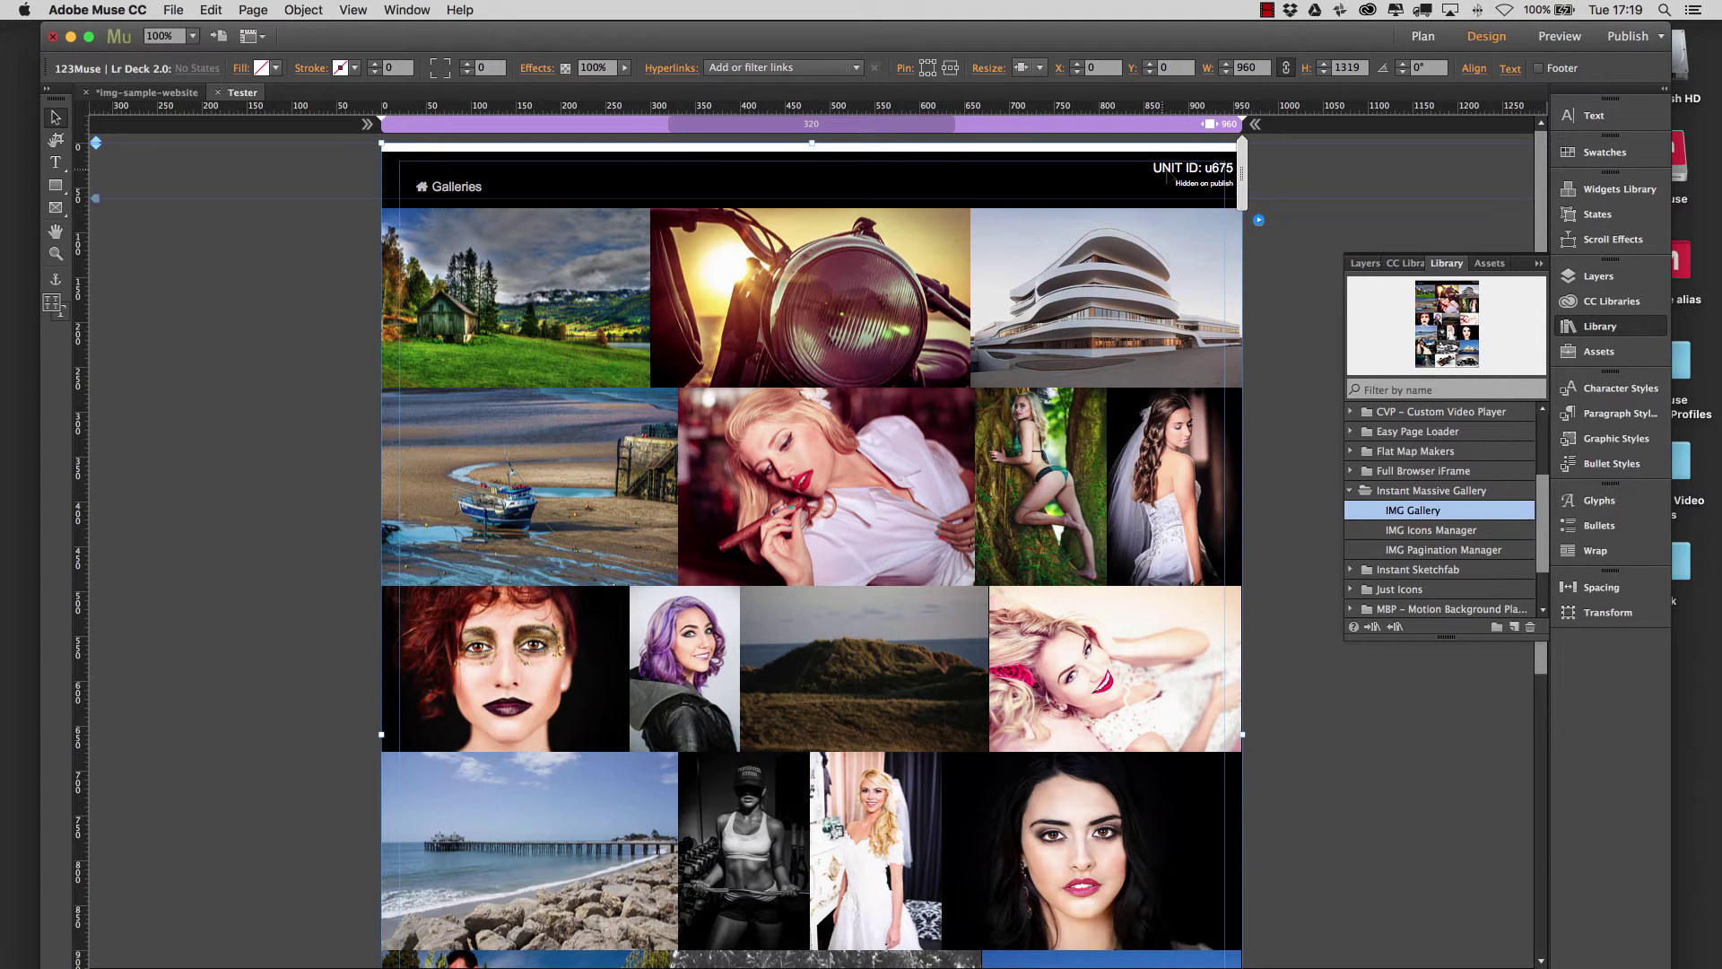
Place the IMG Icons Manager widget left of the gallery and pick IMG Pagination Manager.
left_click(1426, 533)
left_click_drag(1447, 315, 271, 275)
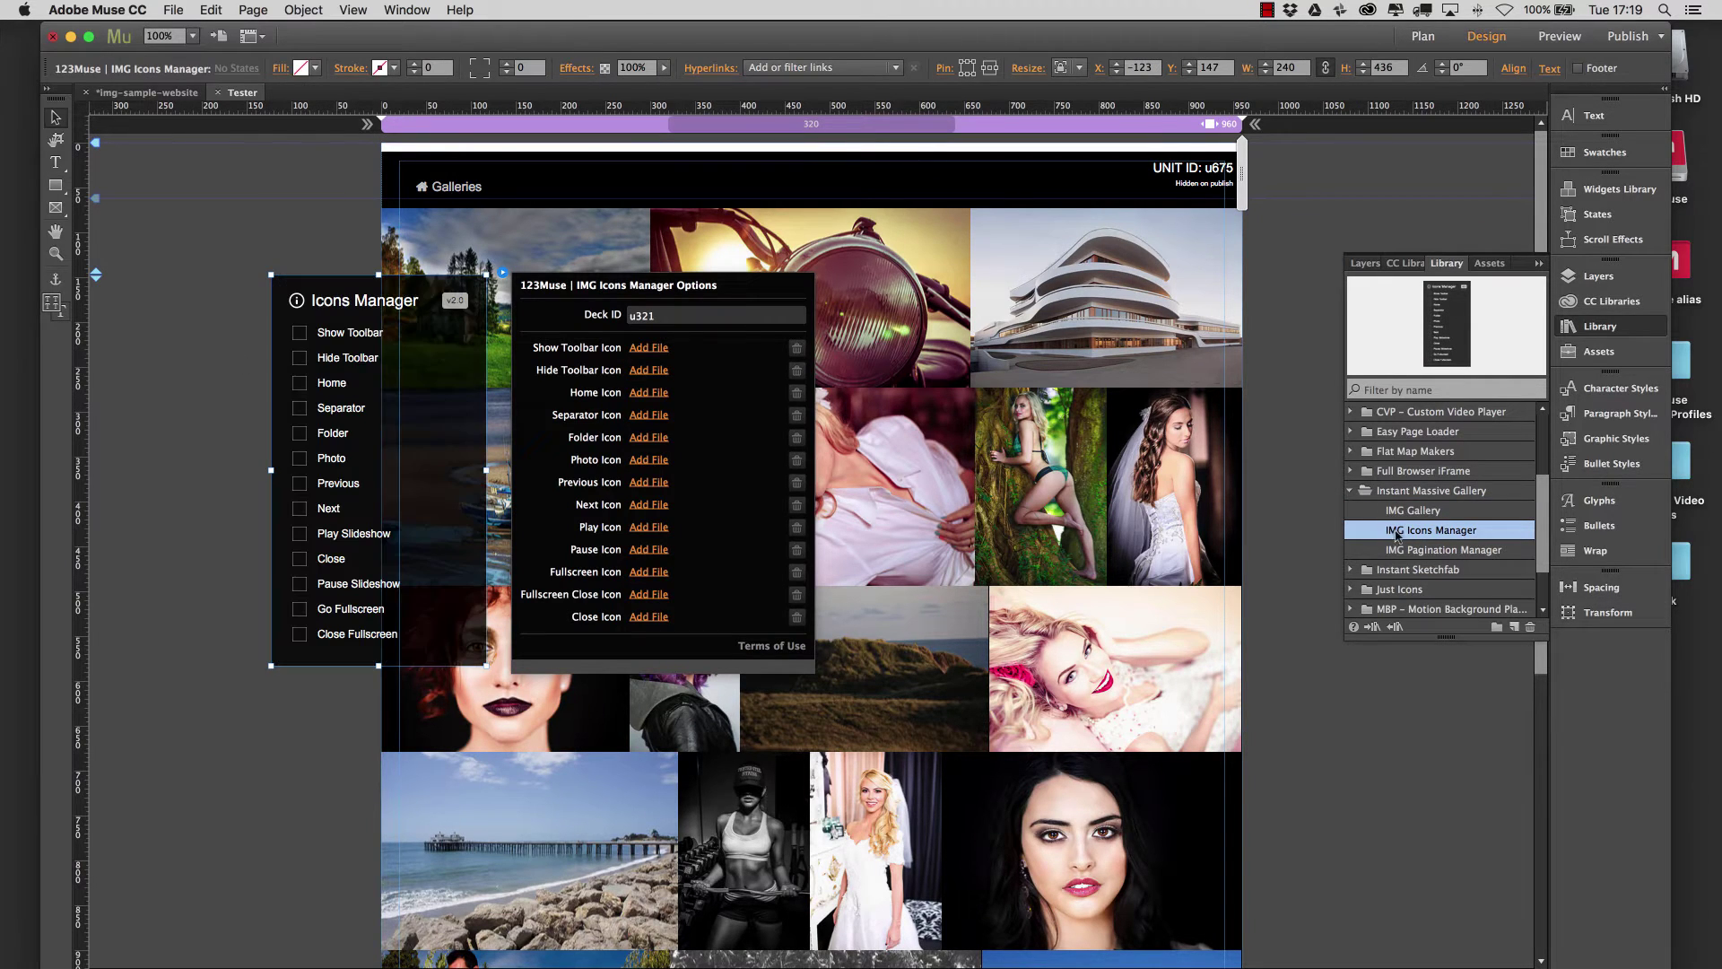
left_click(1404, 550)
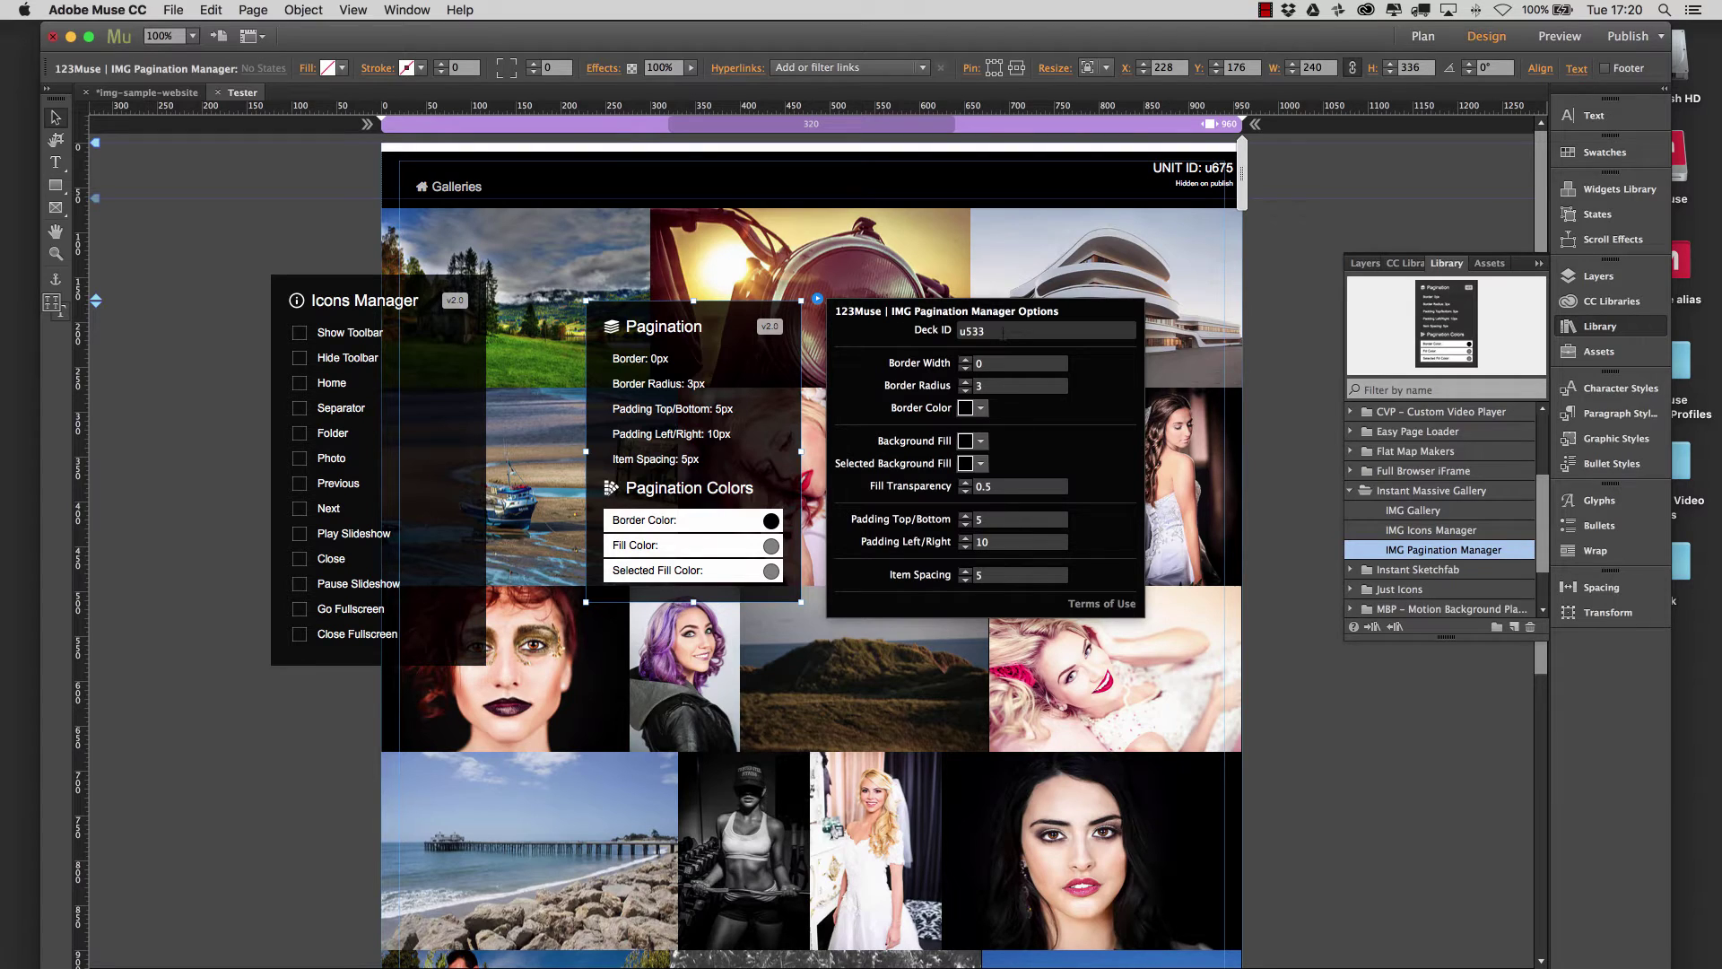
Open the Icons Manager's options, check the Pagination widget, then deselect all widgets.
left_click(406, 367)
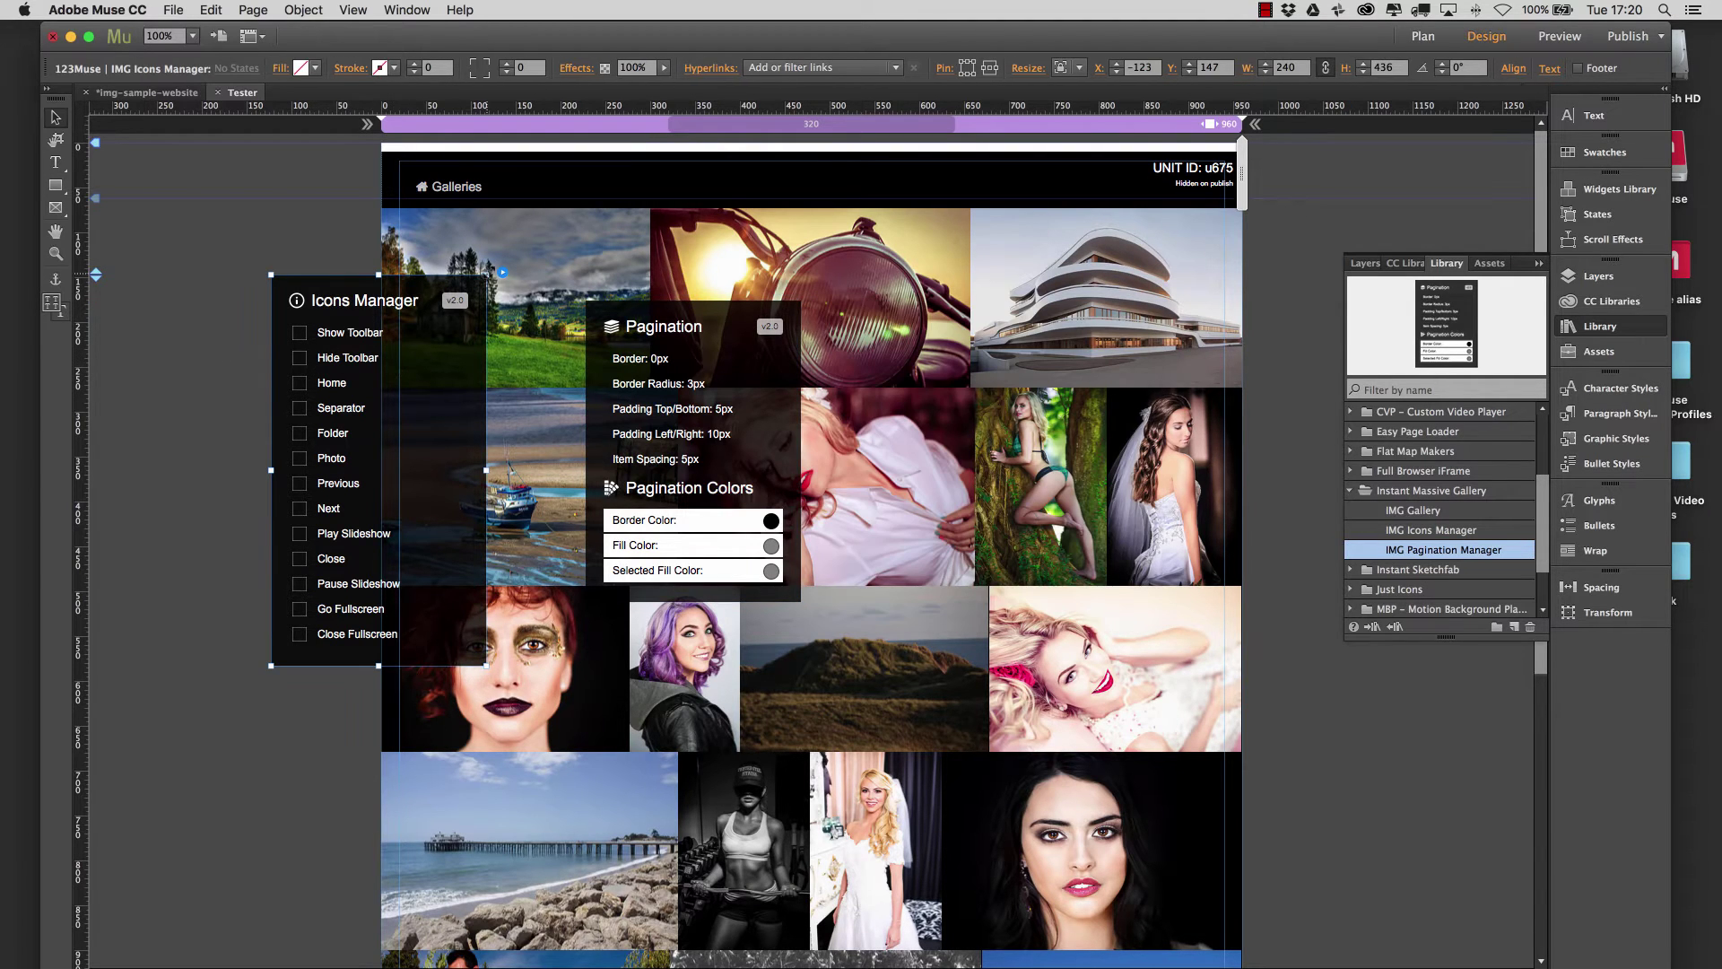
left_click(503, 271)
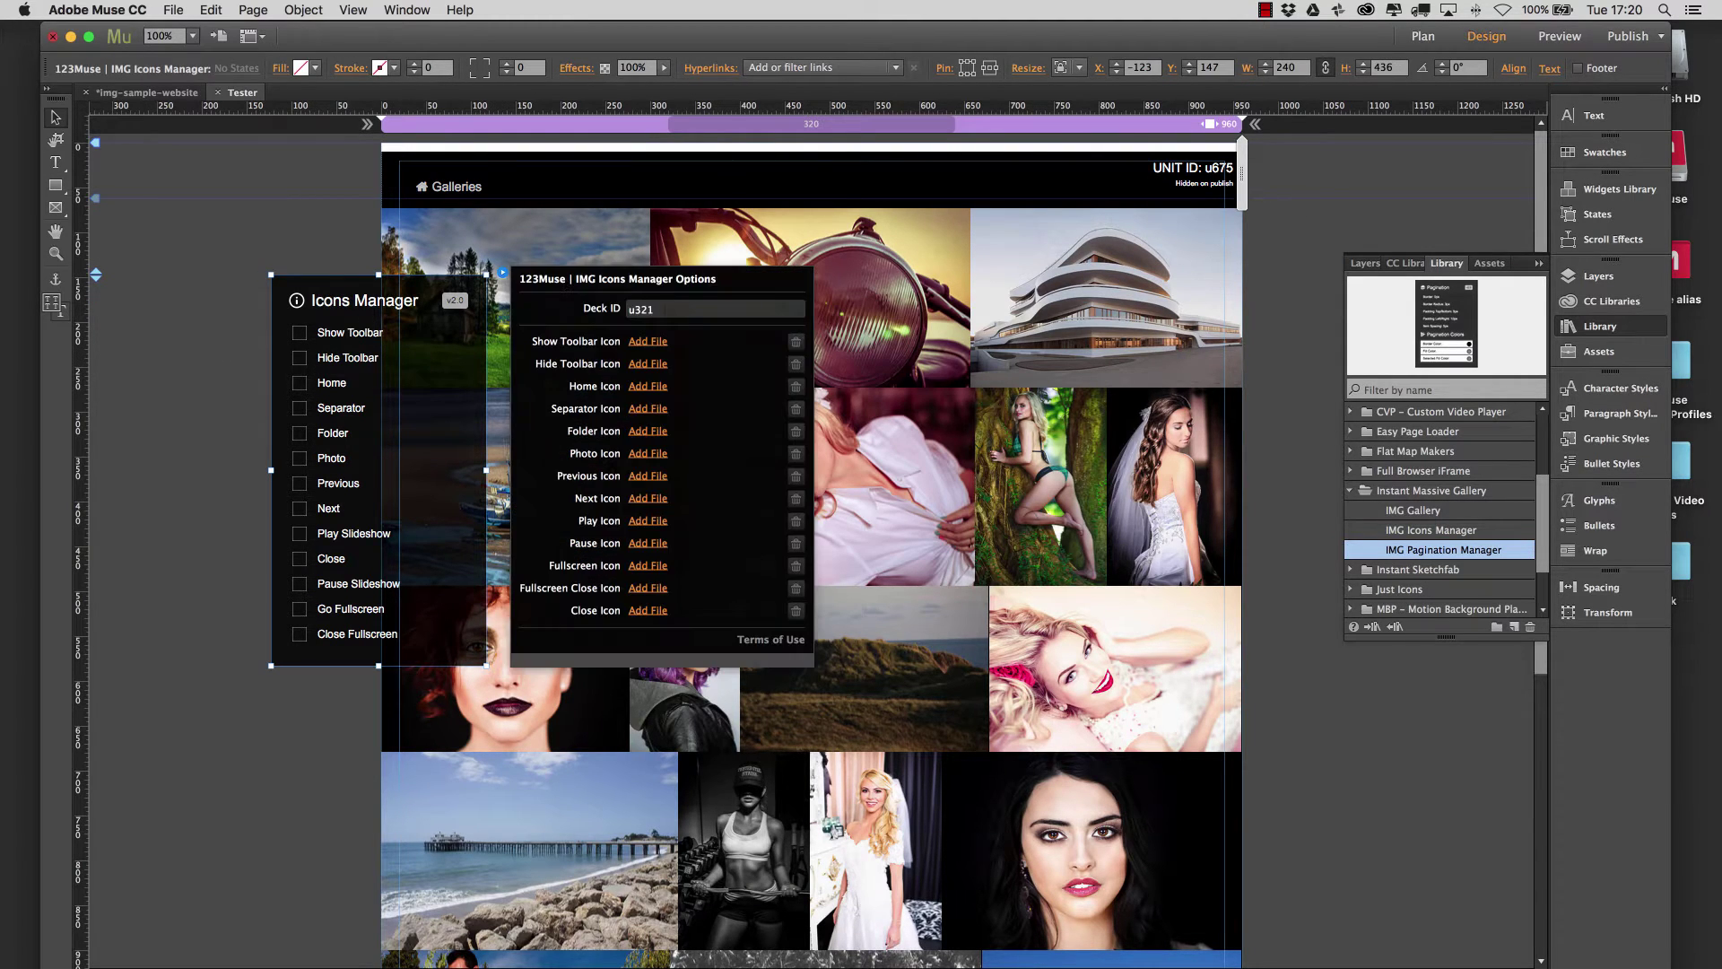
left_click(203, 316)
left_click(775, 326)
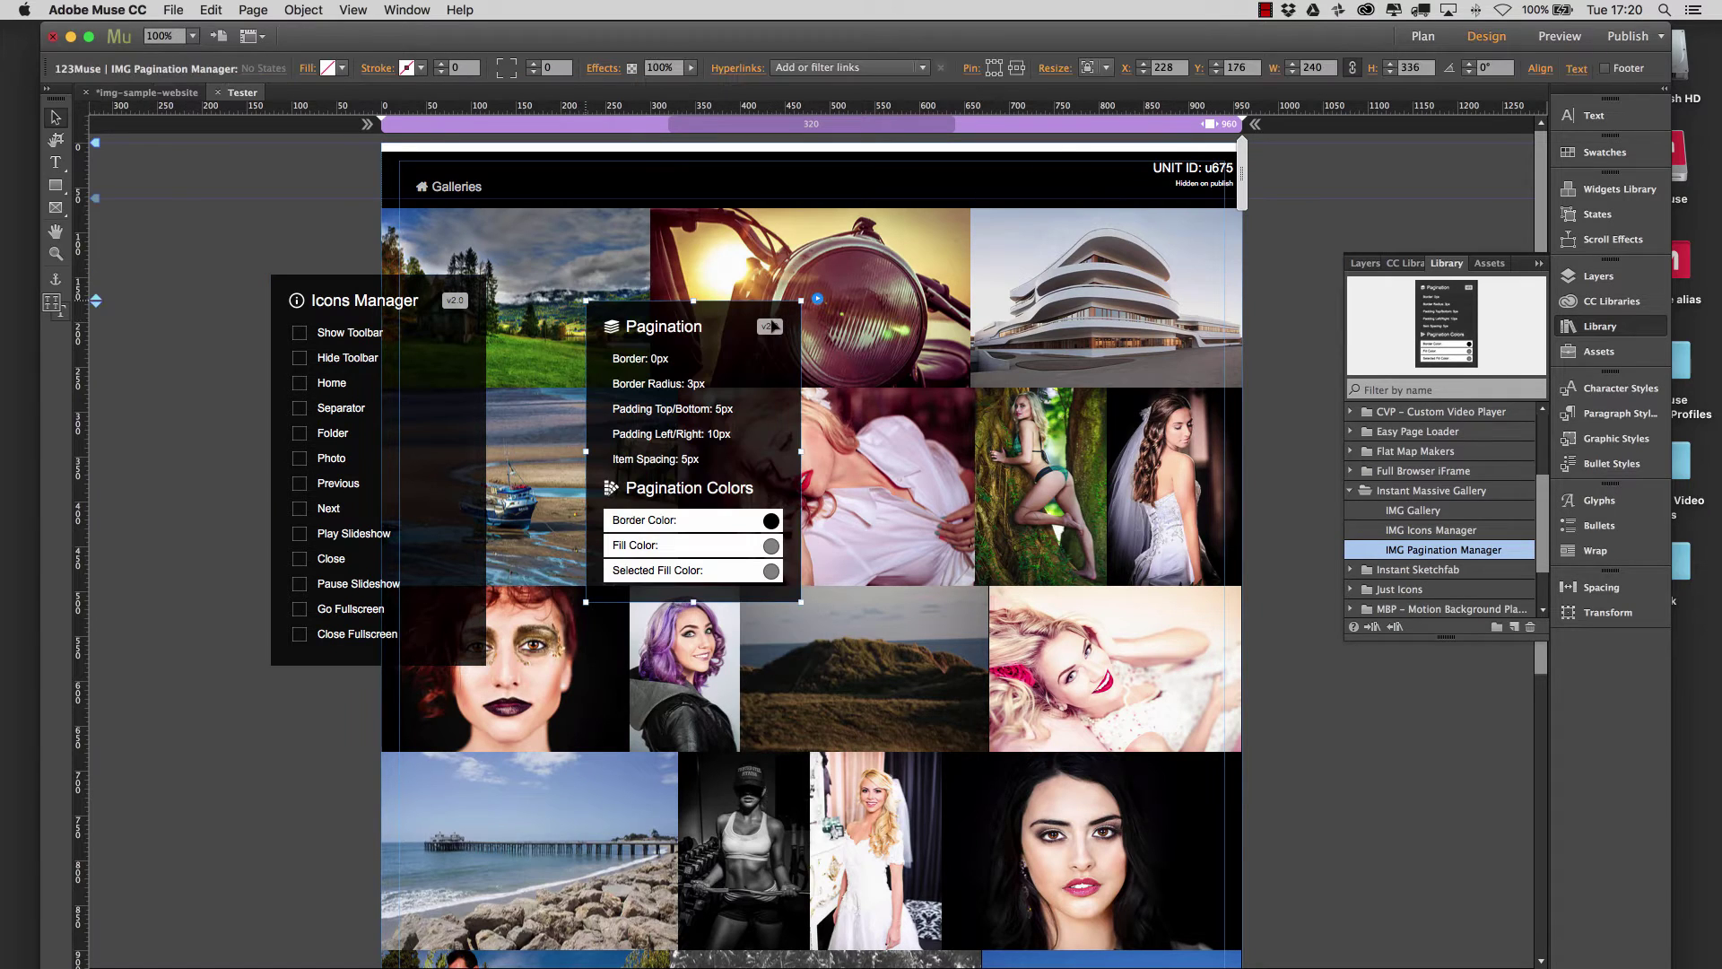
left_click(413, 342)
left_click(395, 348)
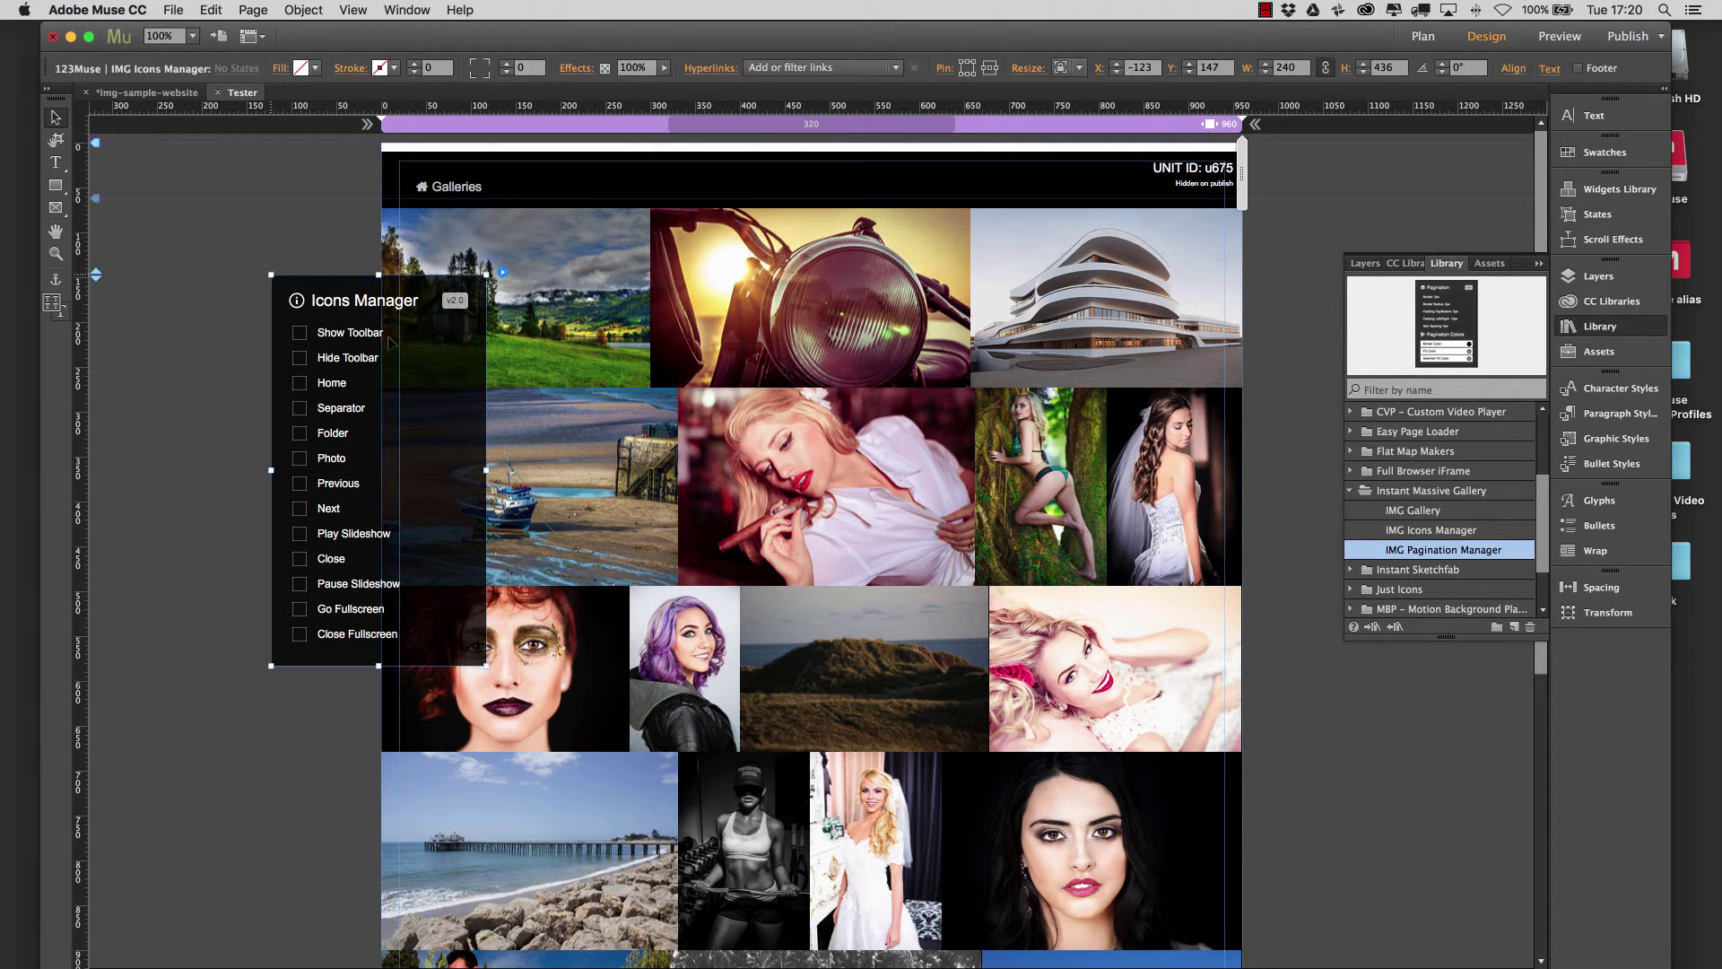
left_click(391, 342)
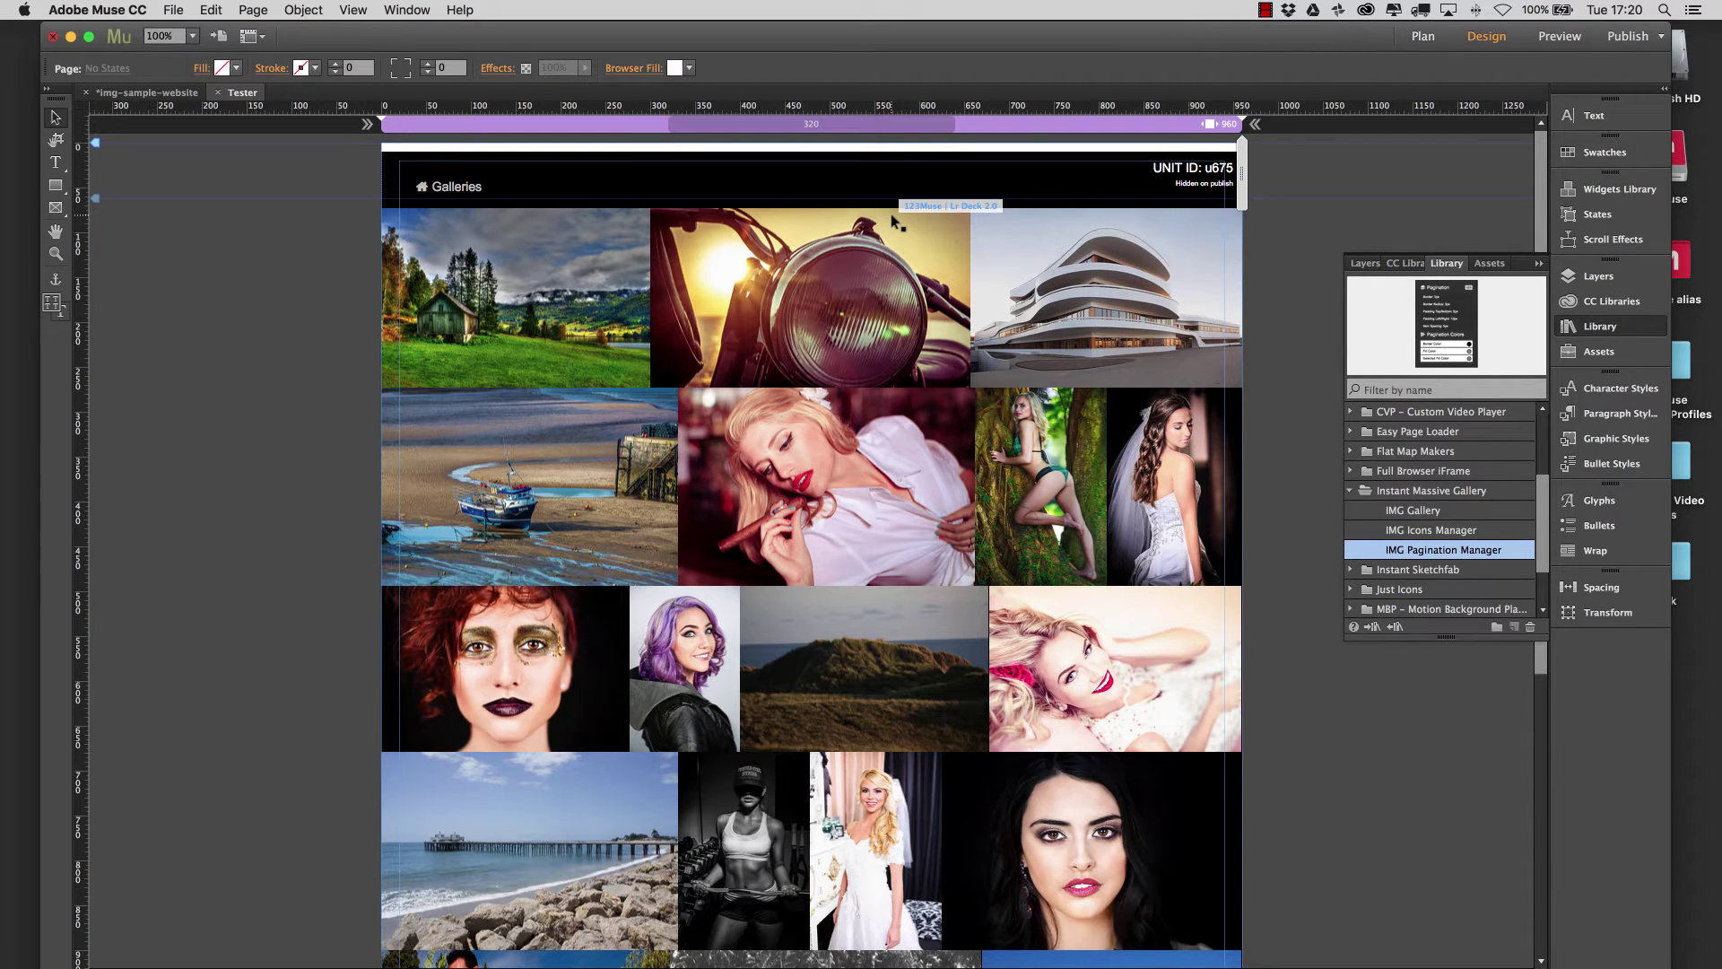
Select the Lr Deck gallery and open its options panel, shifting the Muse window left.
left_click(1157, 229)
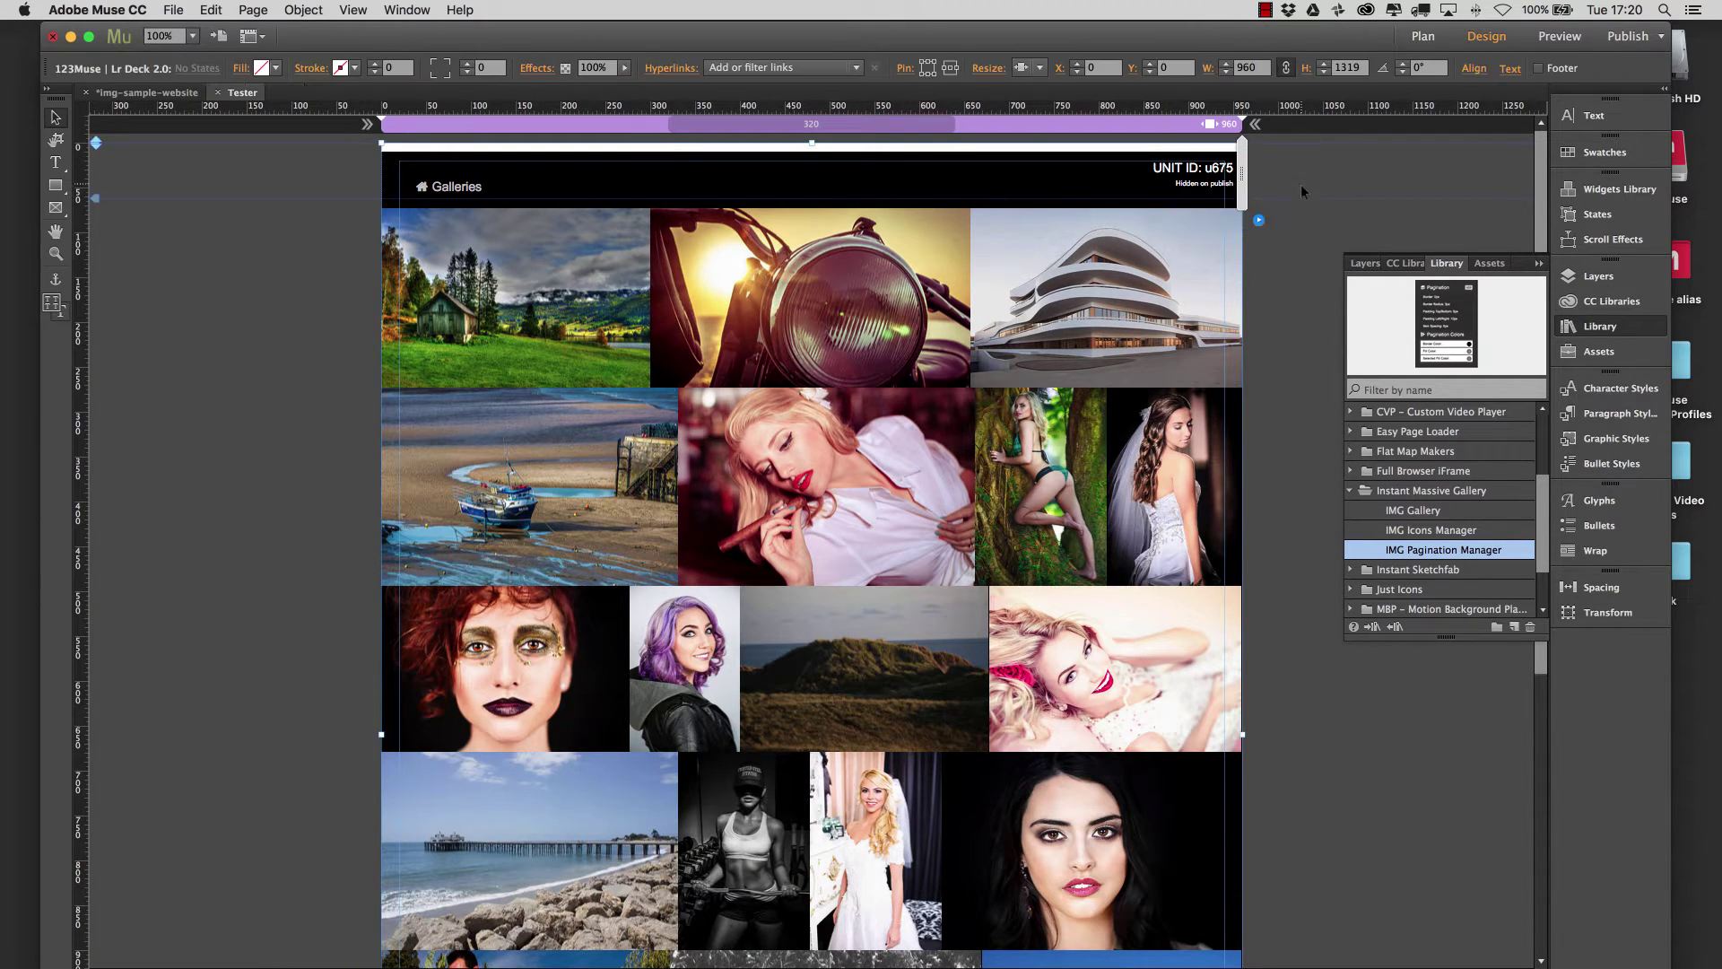
left_click(1258, 219)
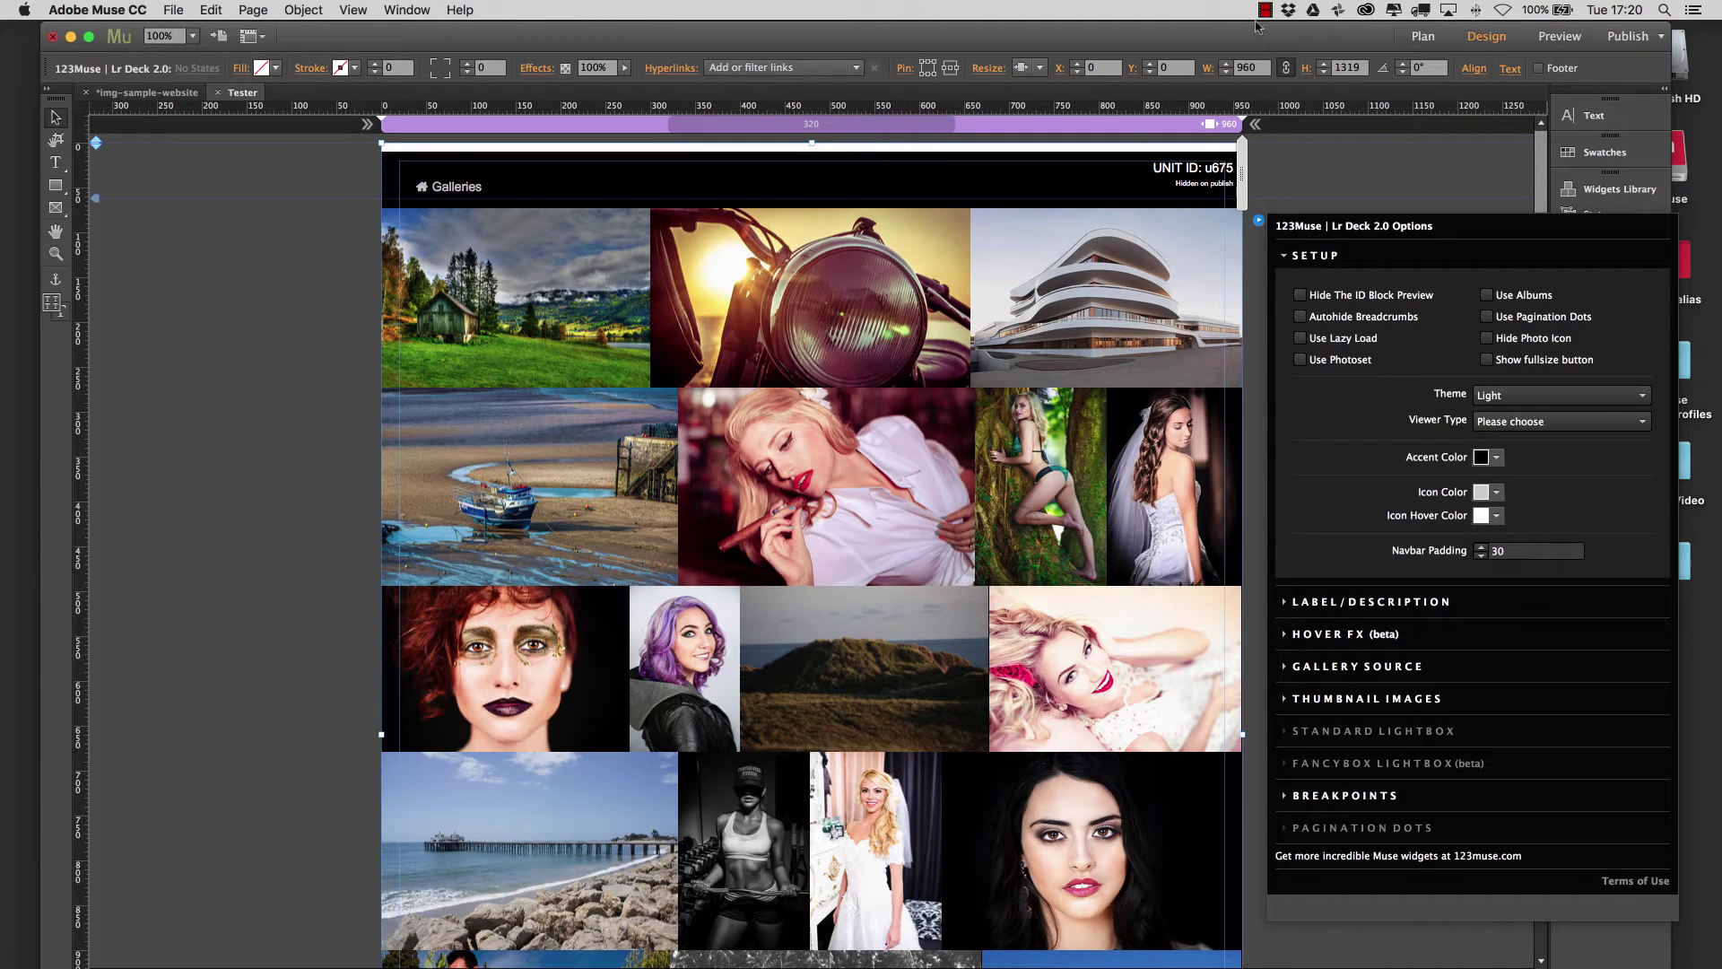
left_click_drag(1231, 35, 1113, 35)
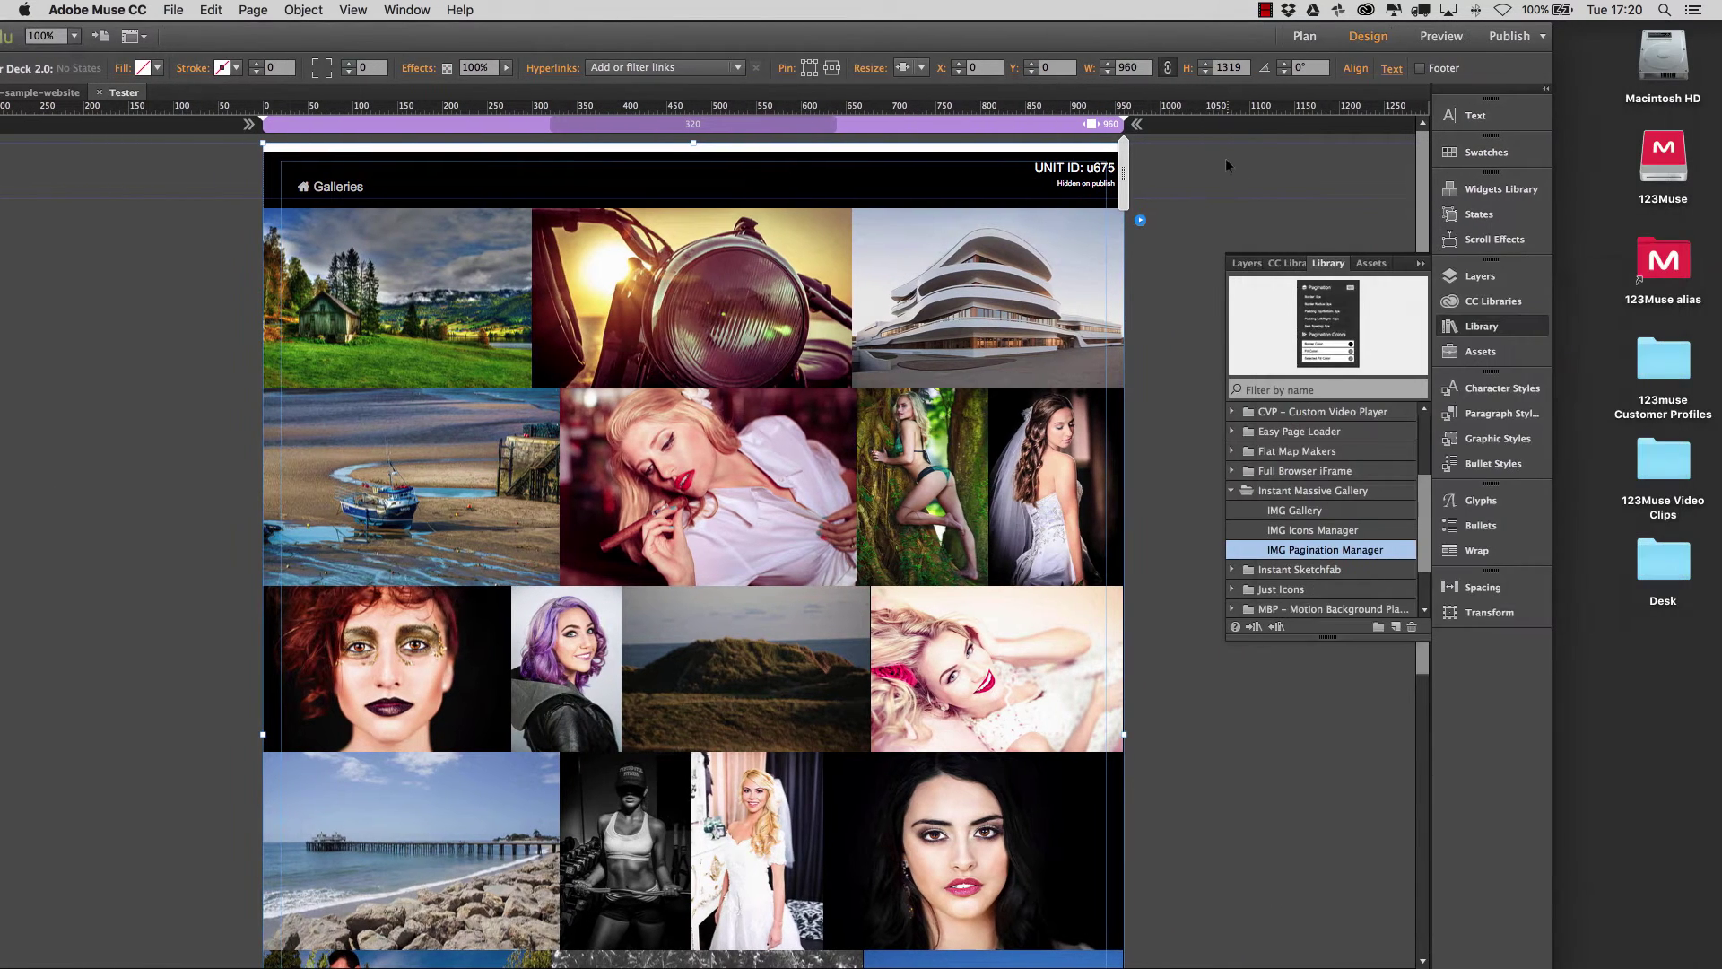
left_click(1140, 220)
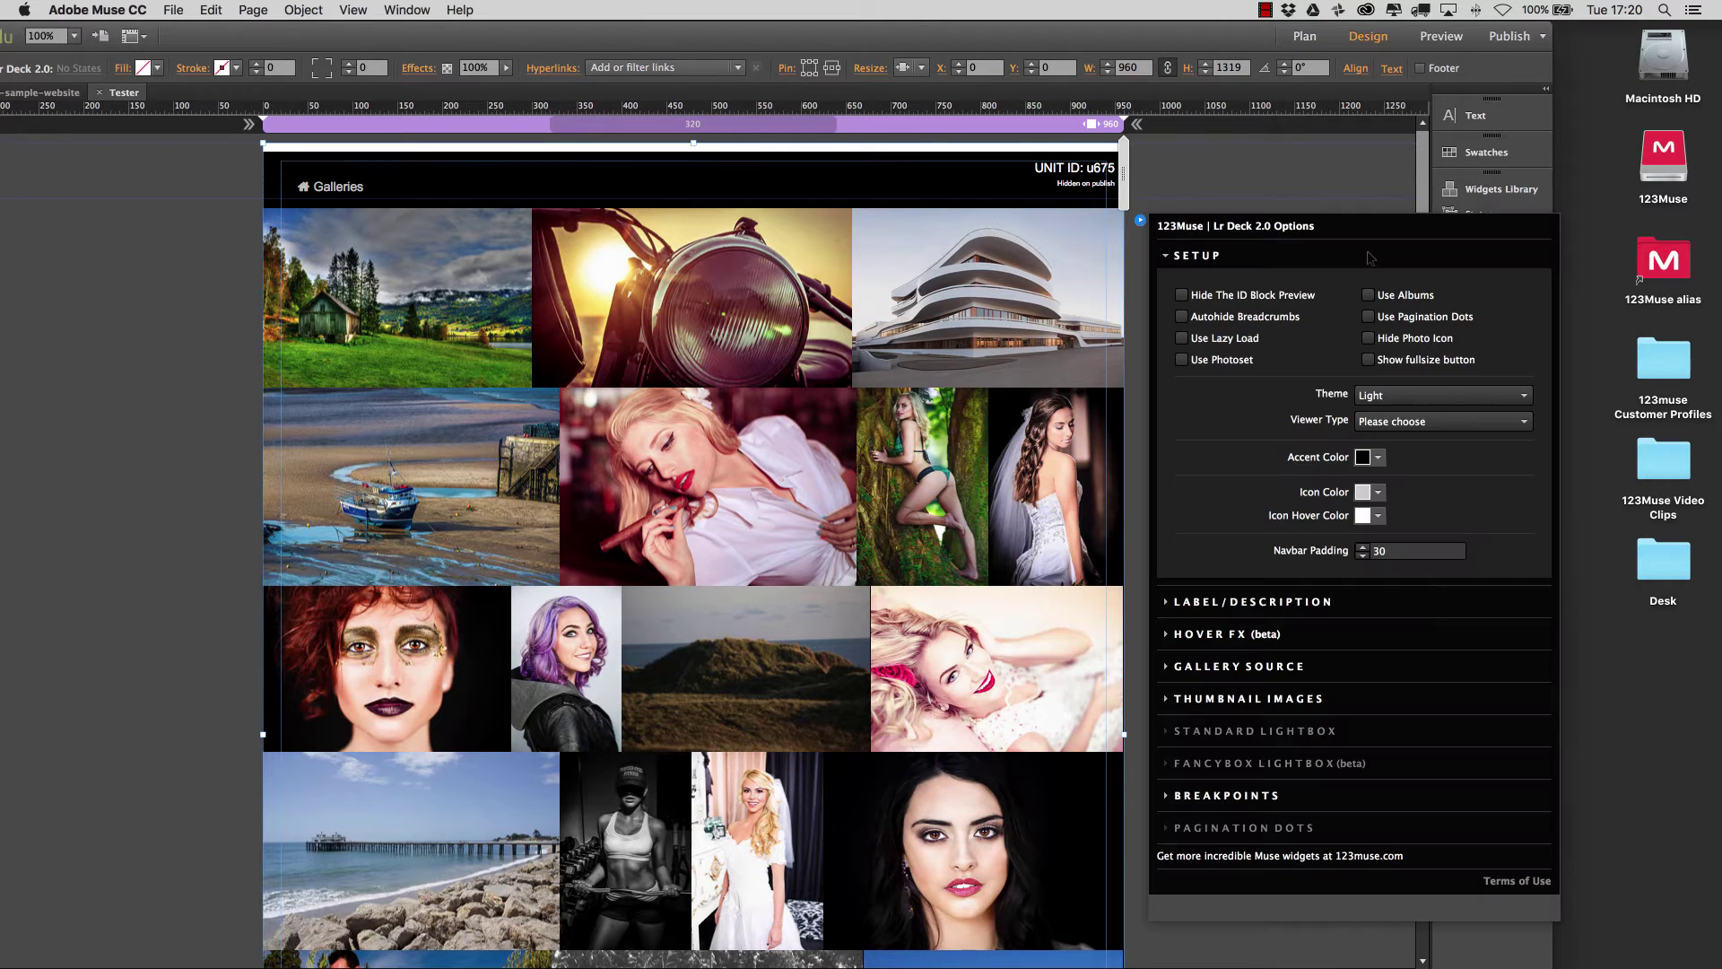
Toggle Hide The ID Block Preview and turn on the Show fullsize button option.
left_click(1181, 295)
left_click(1181, 295)
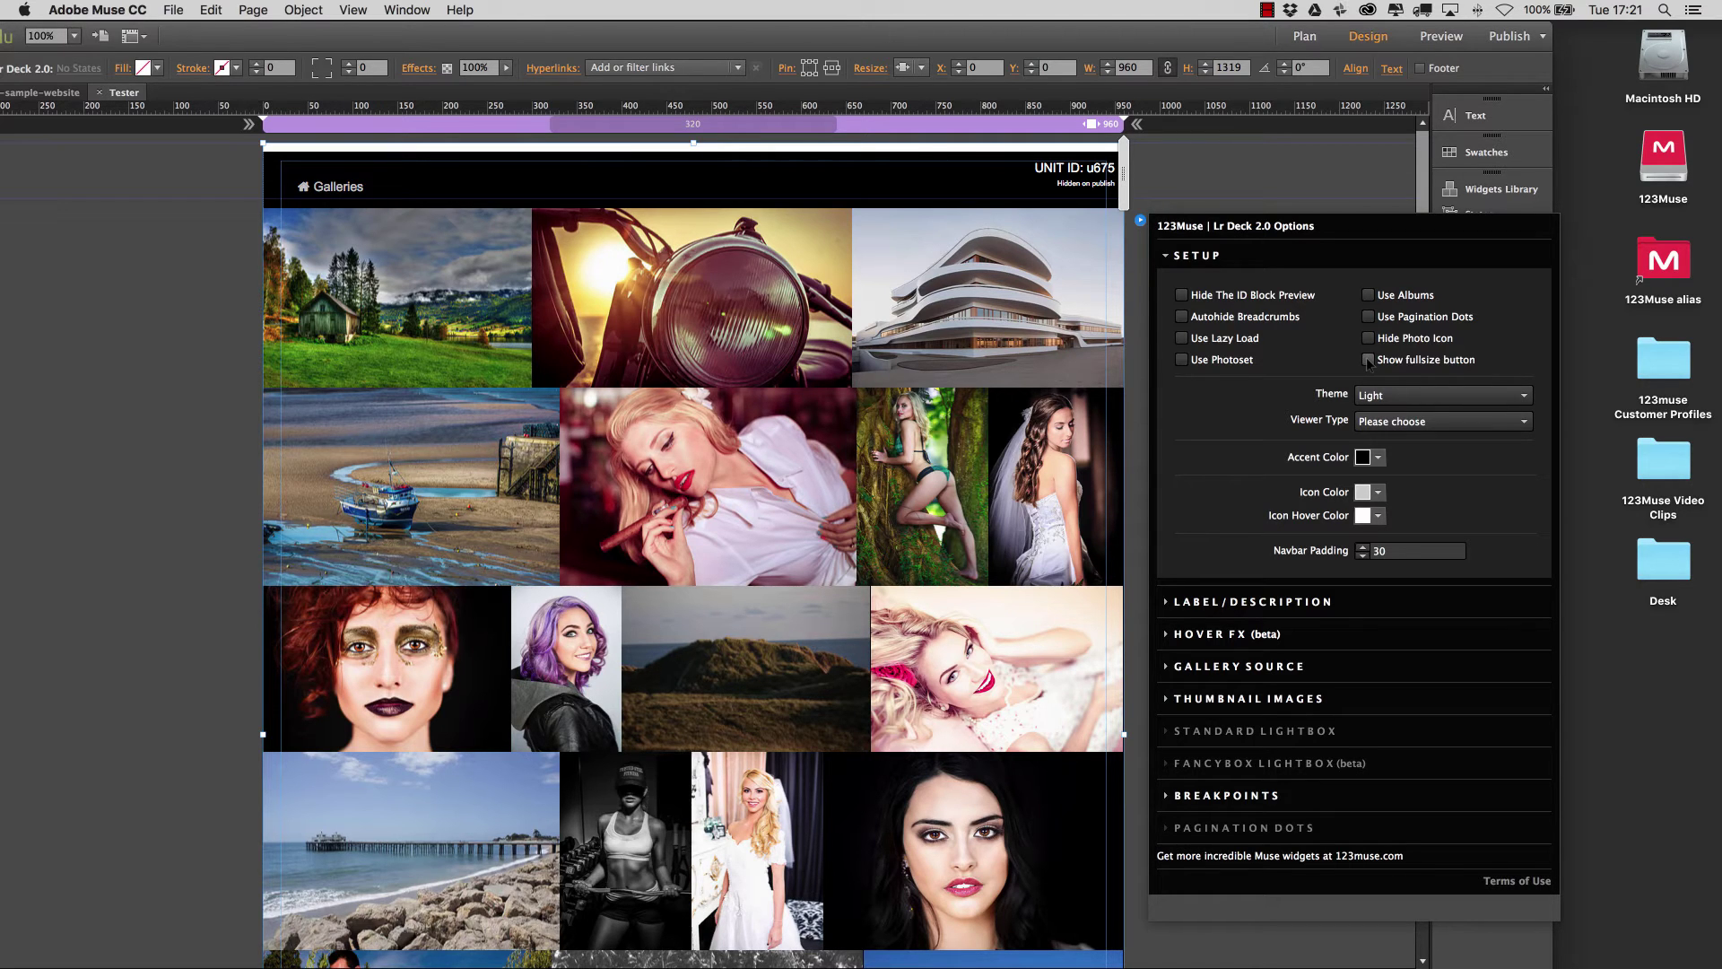
left_click(1369, 360)
left_click(1367, 360)
left_click(1368, 317)
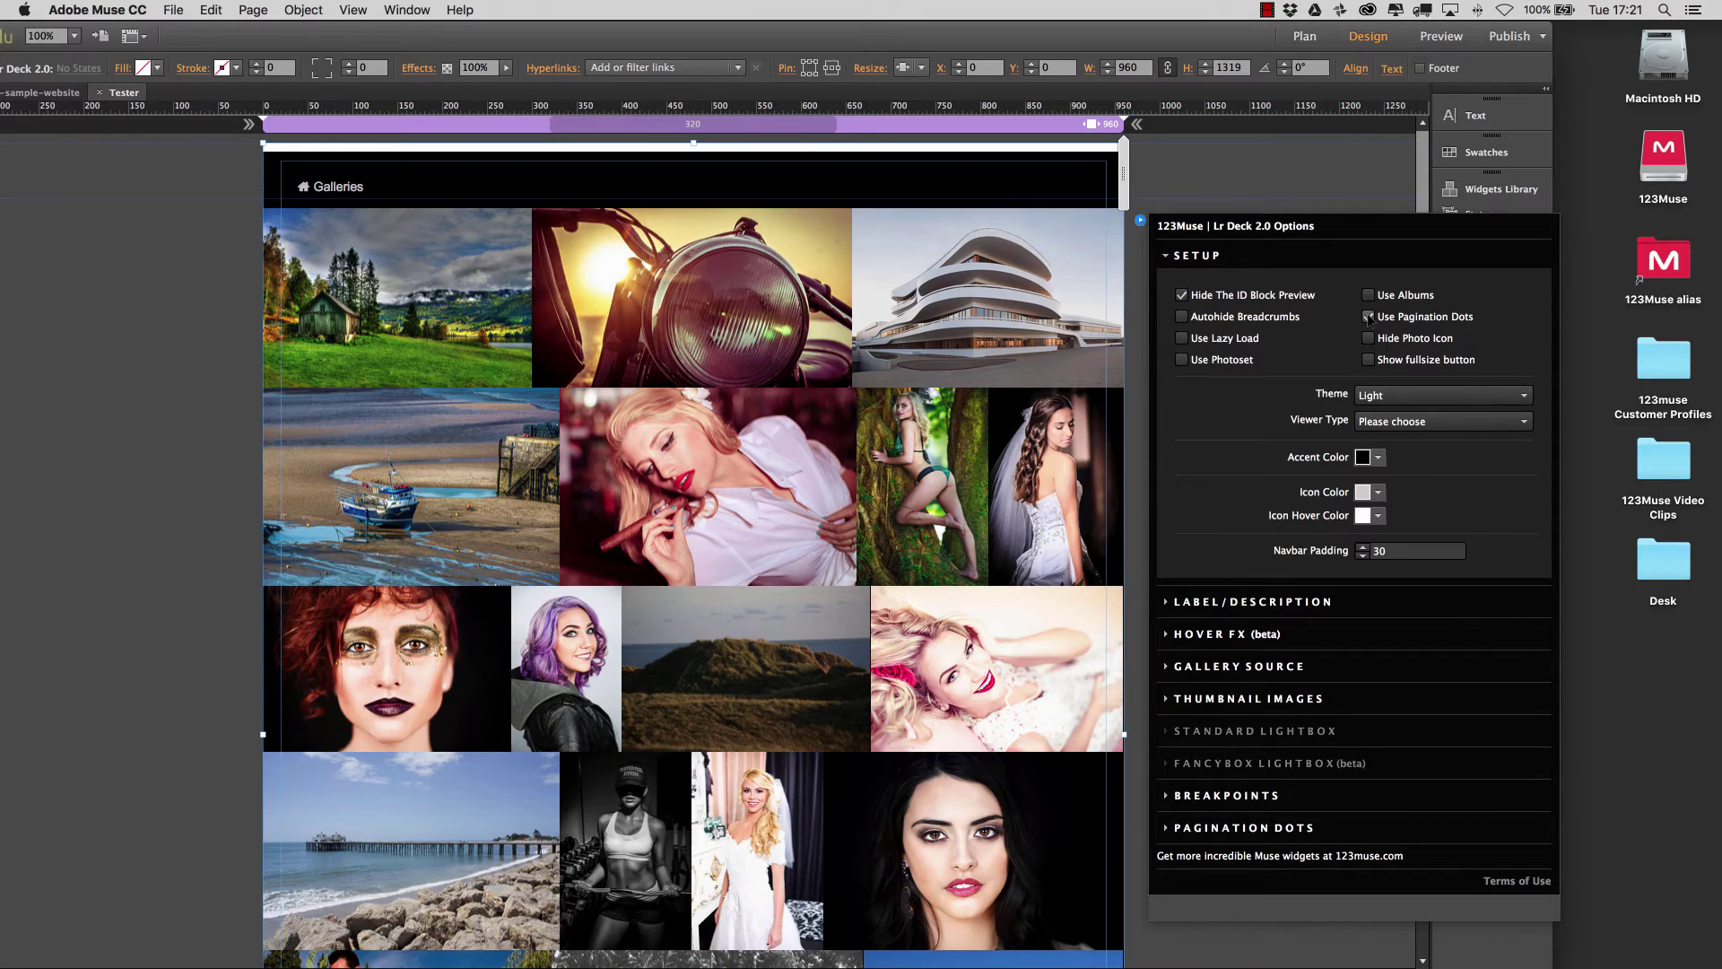
left_click(1368, 317)
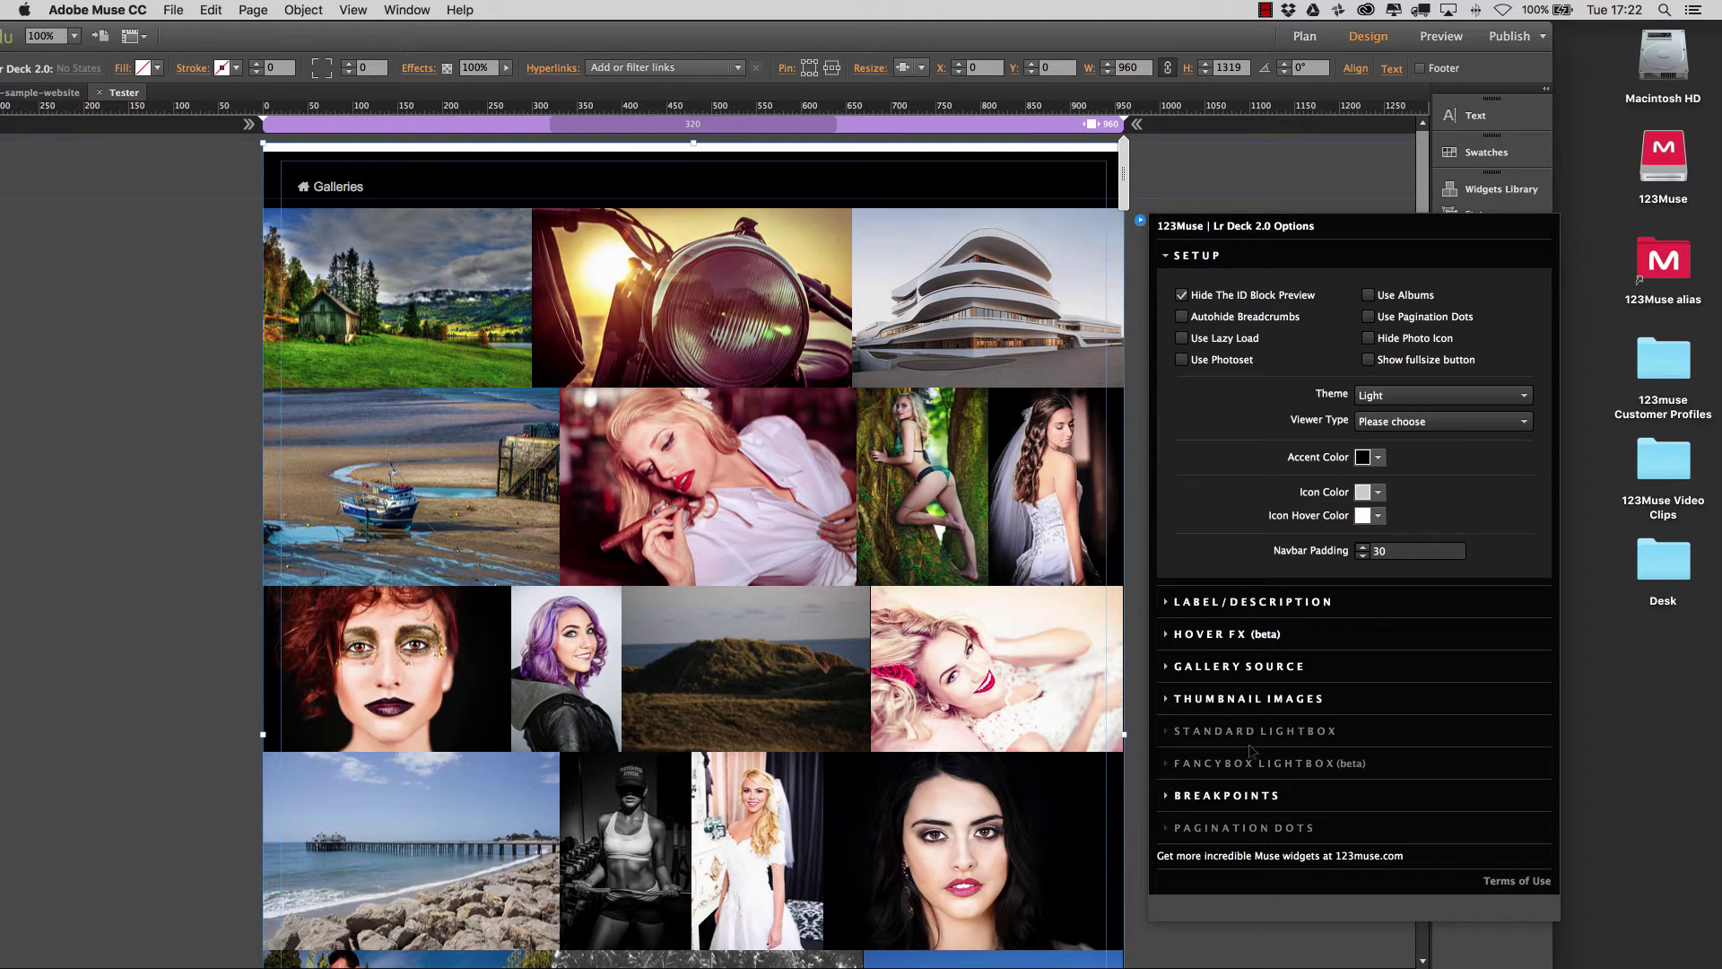
left_click(1419, 423)
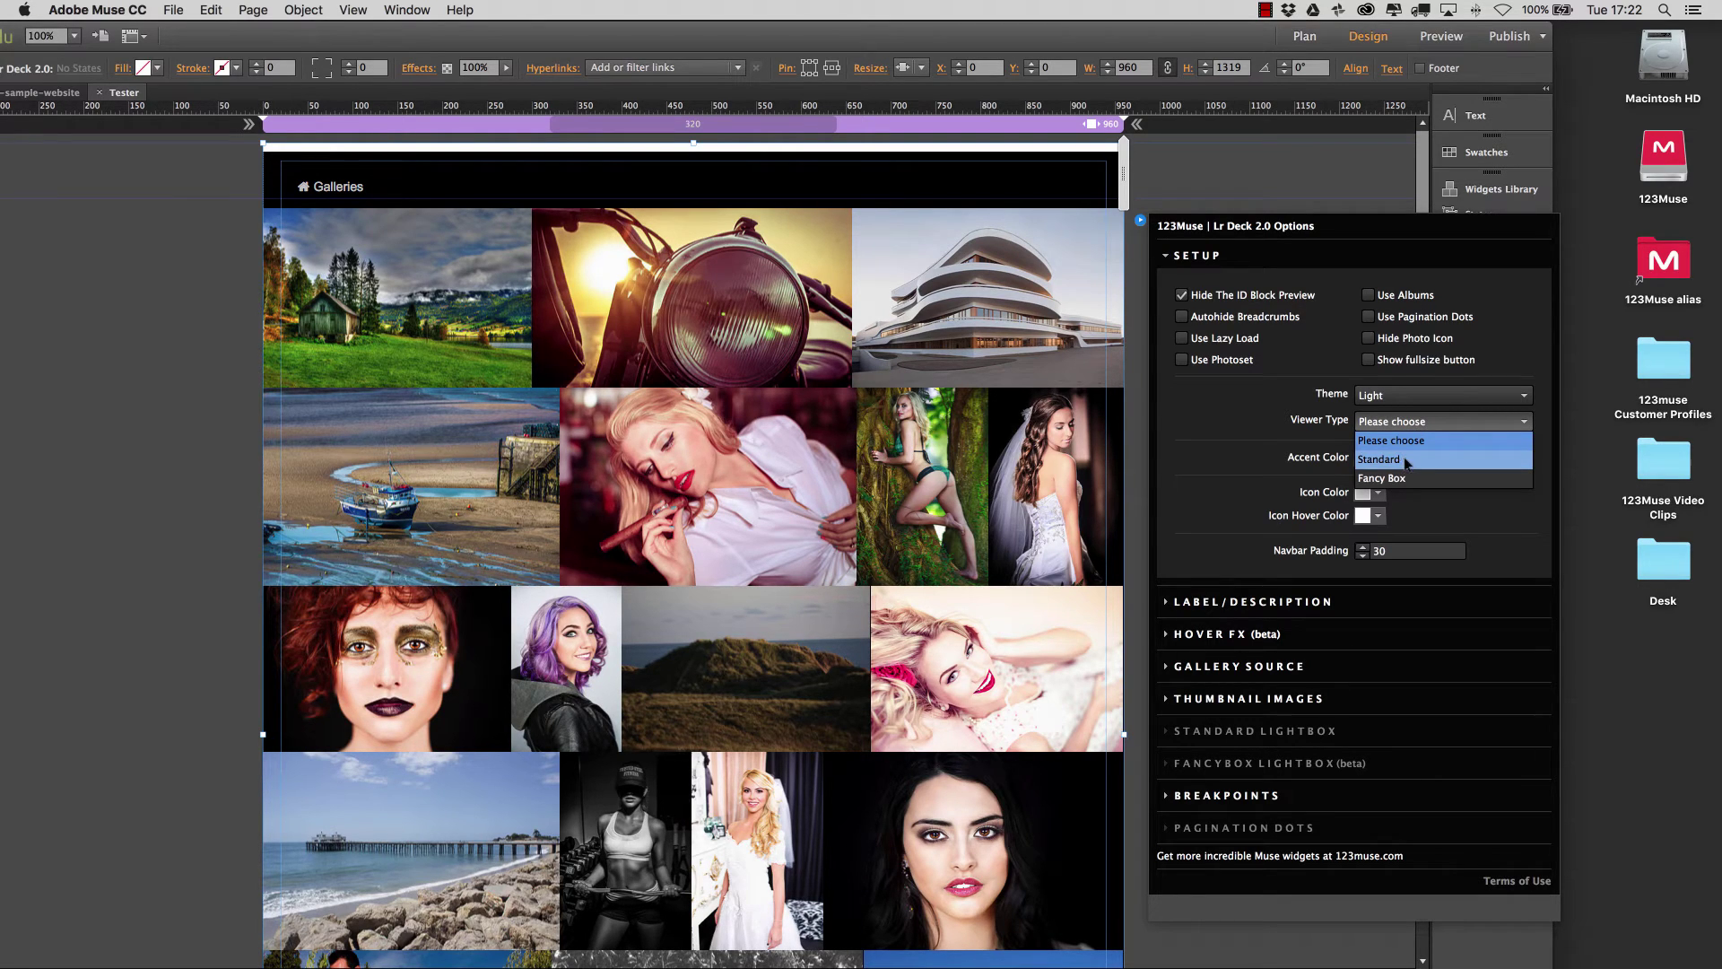
left_click(1216, 440)
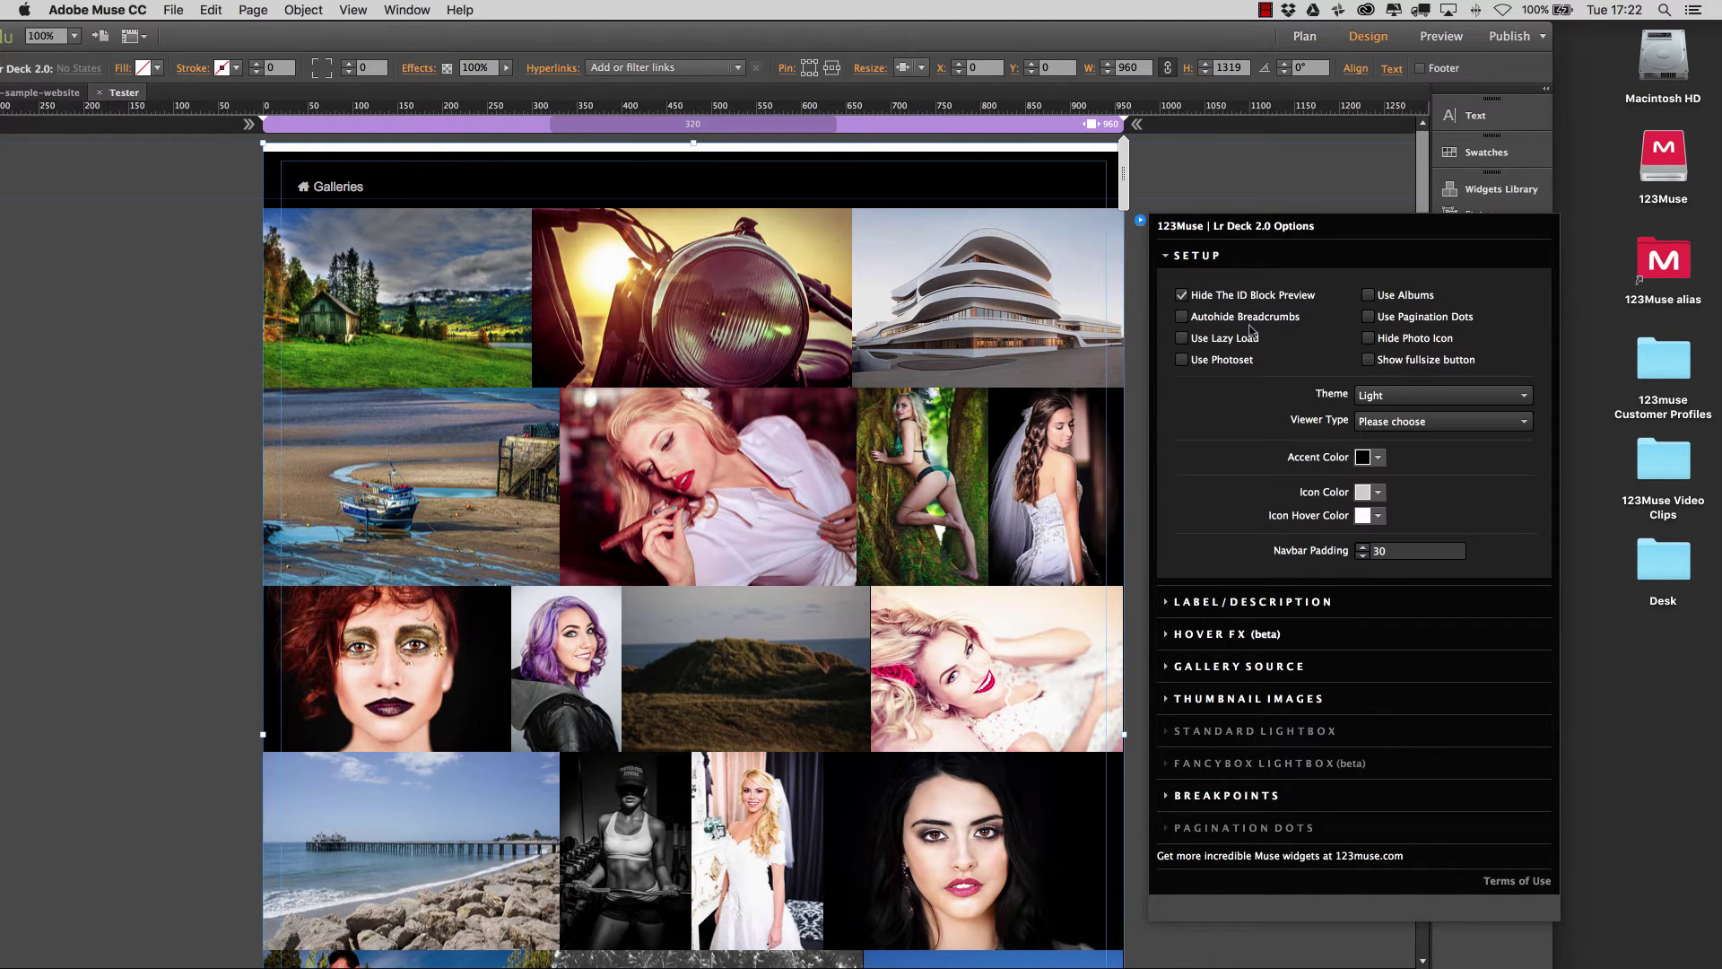
Collapse Setup and keep Description Position set to Over Image On Middle.
left_click(1182, 257)
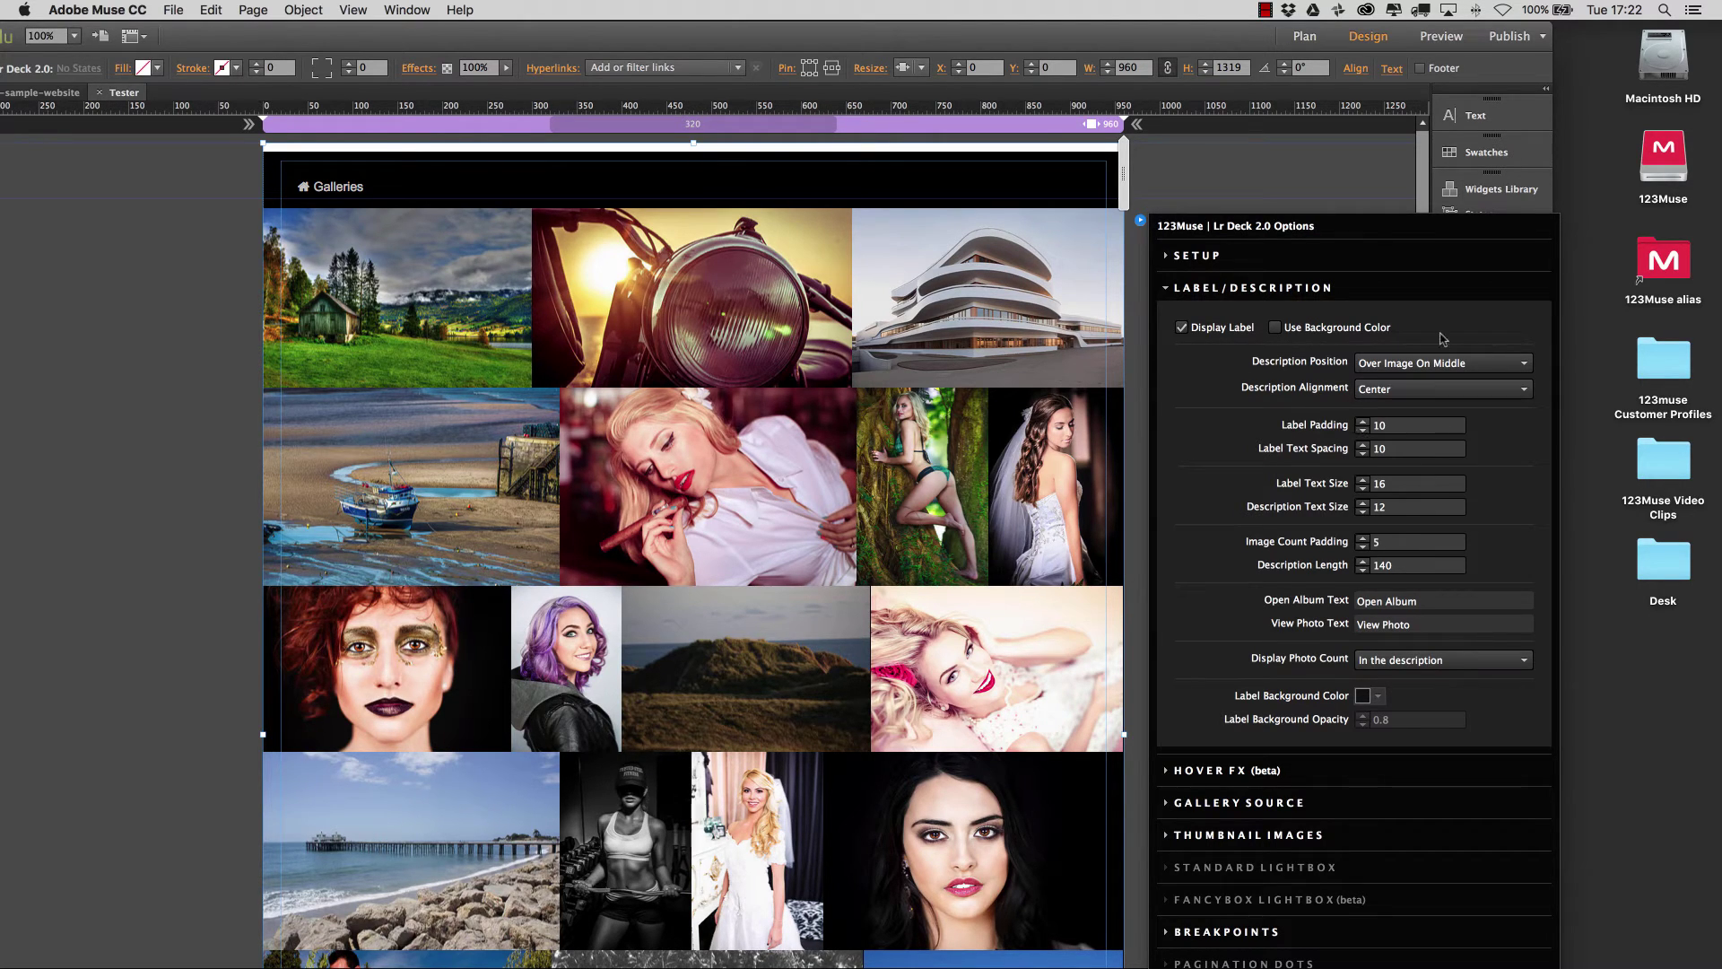
left_click(1433, 366)
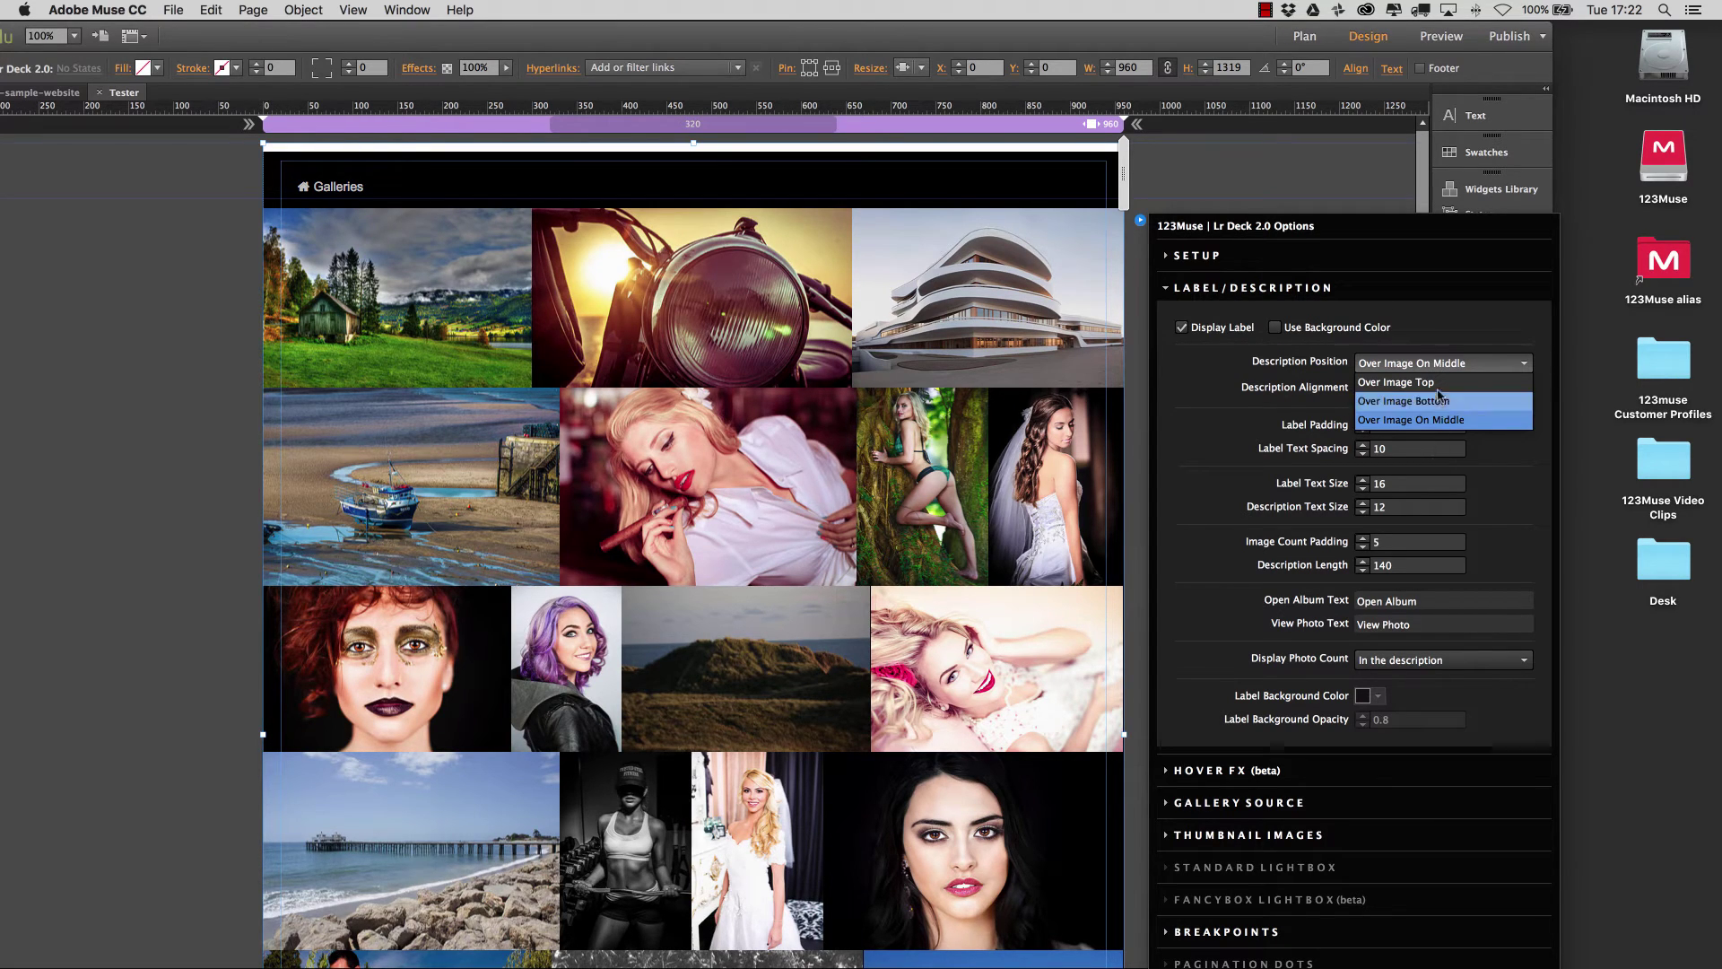
left_click(1257, 425)
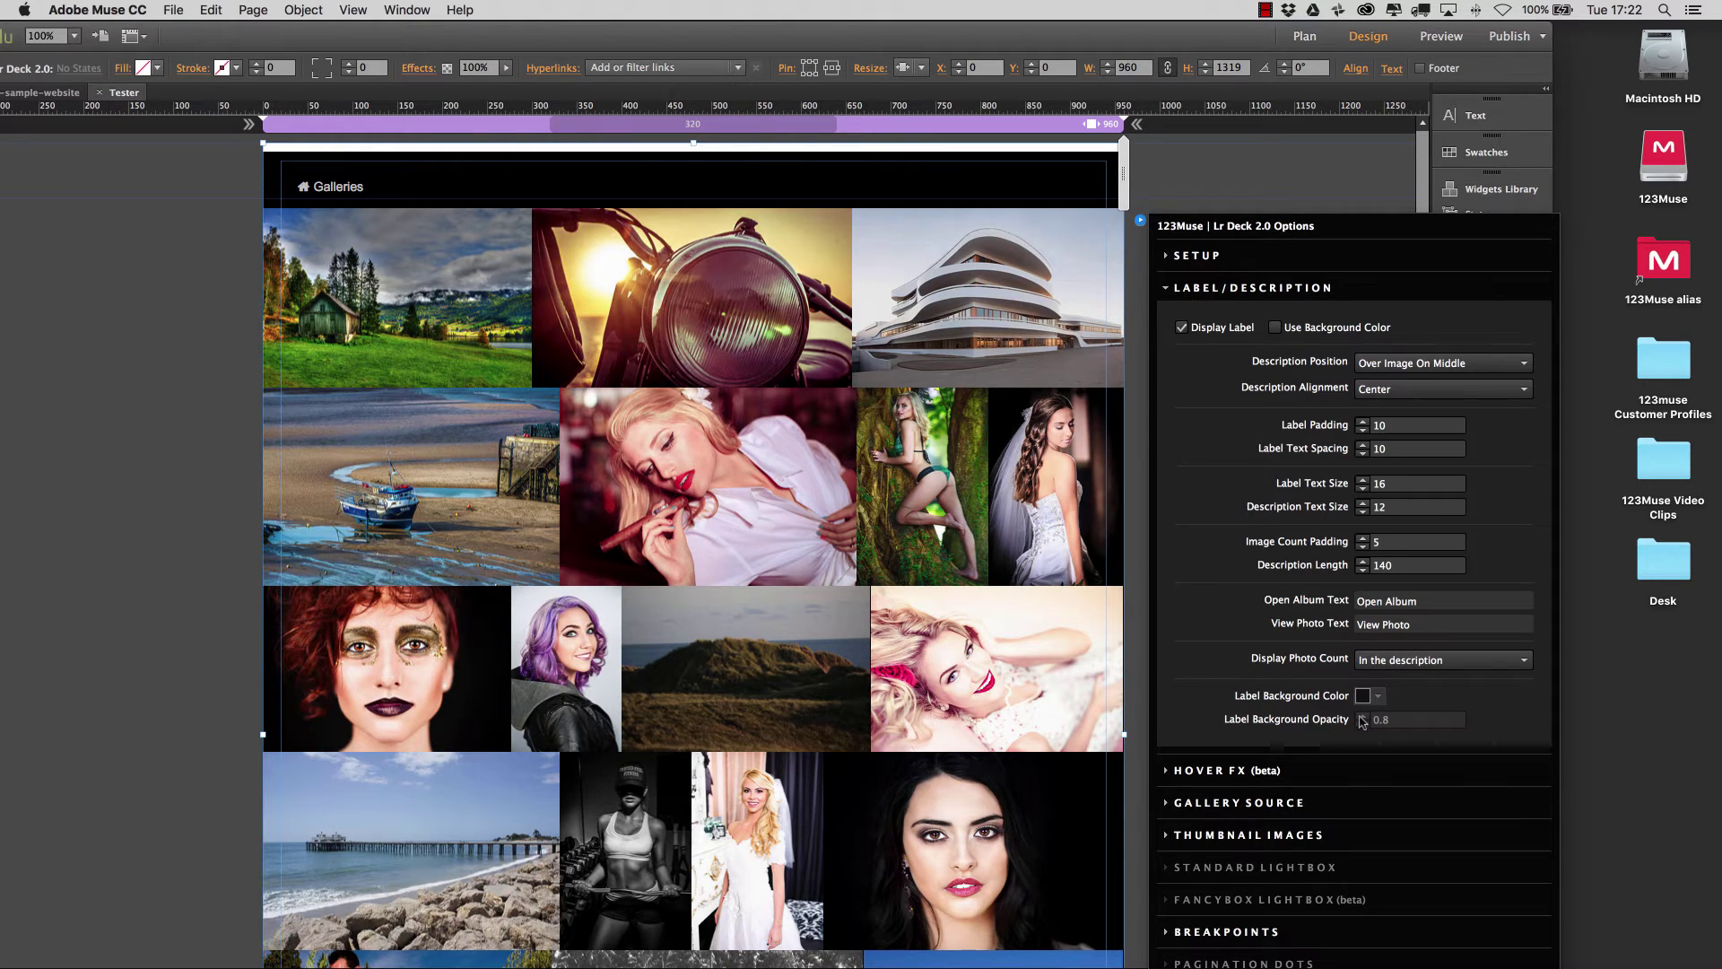
Open Hover FX and keep Basic Appear with Hover Duration 400, Back Duration 200, Delay 200.
left_click(1191, 289)
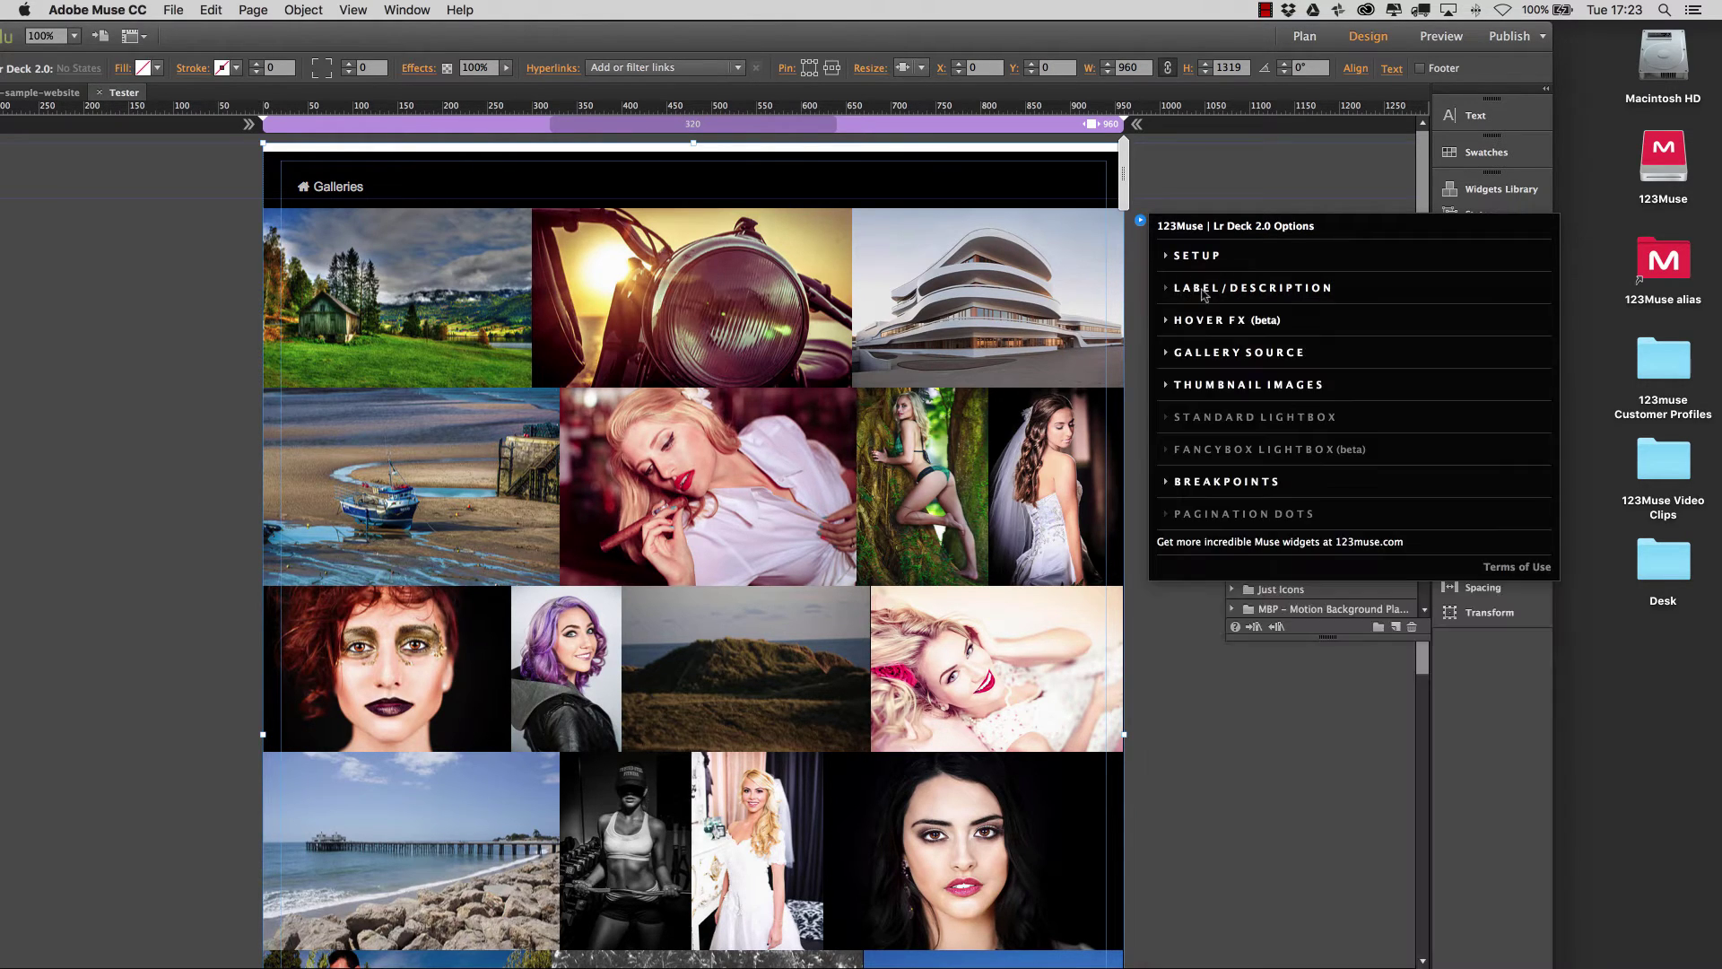
left_click(1201, 323)
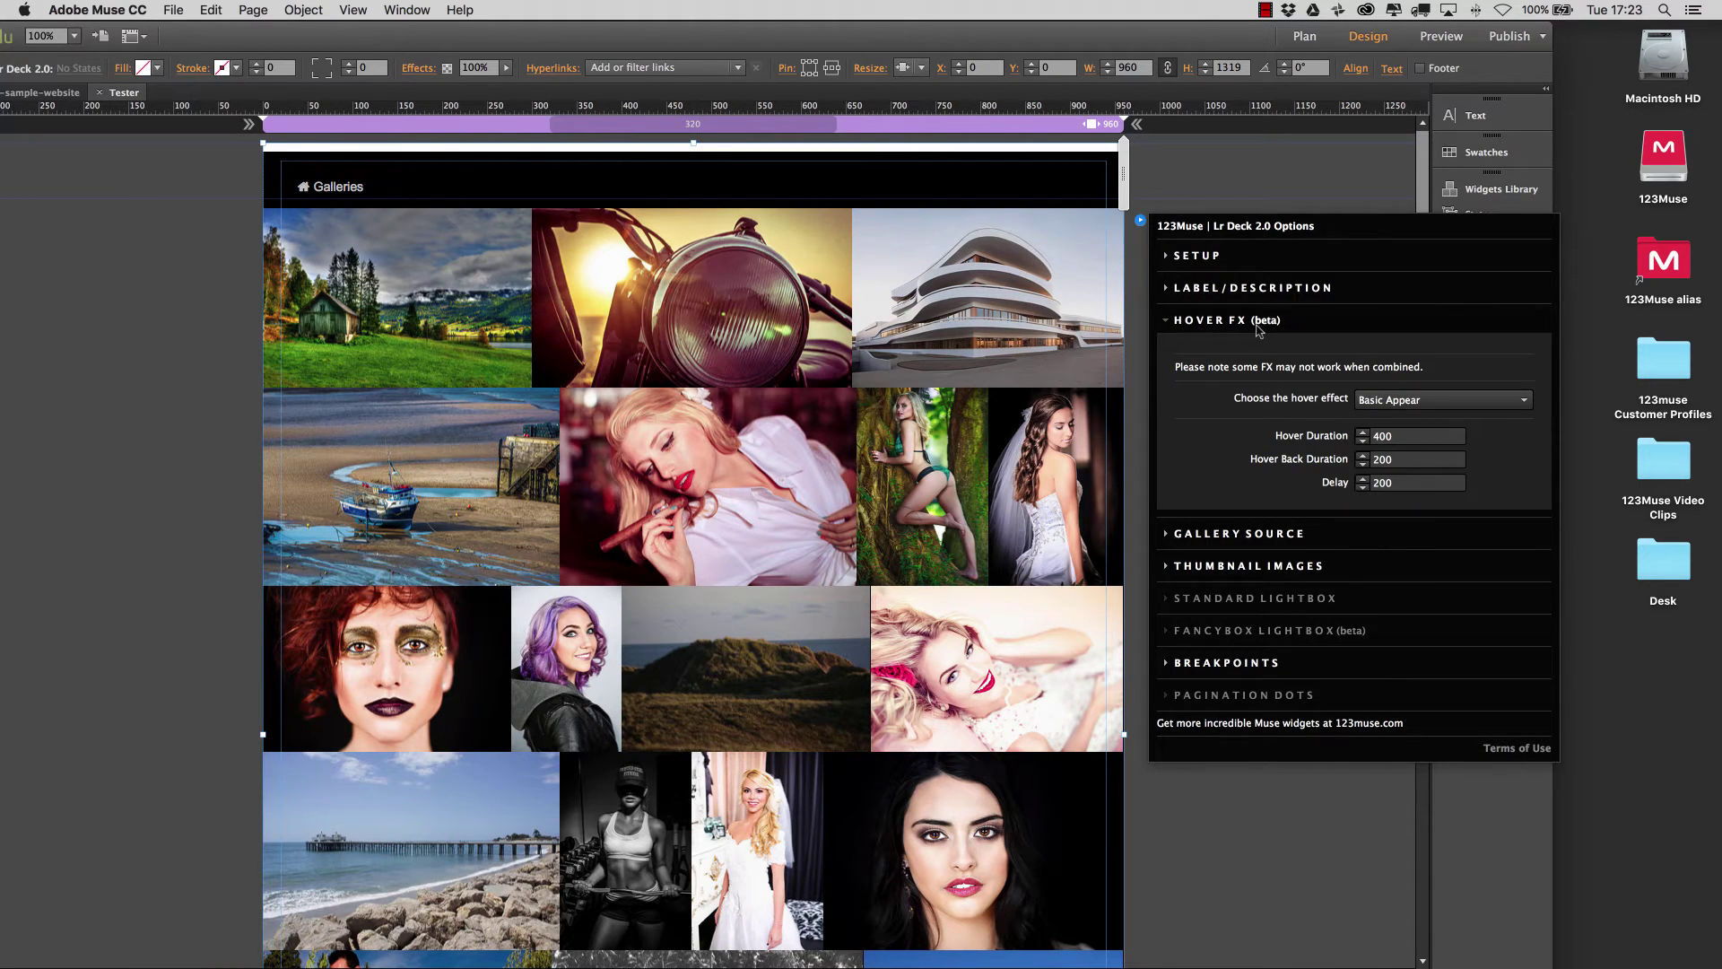
left_click(1418, 401)
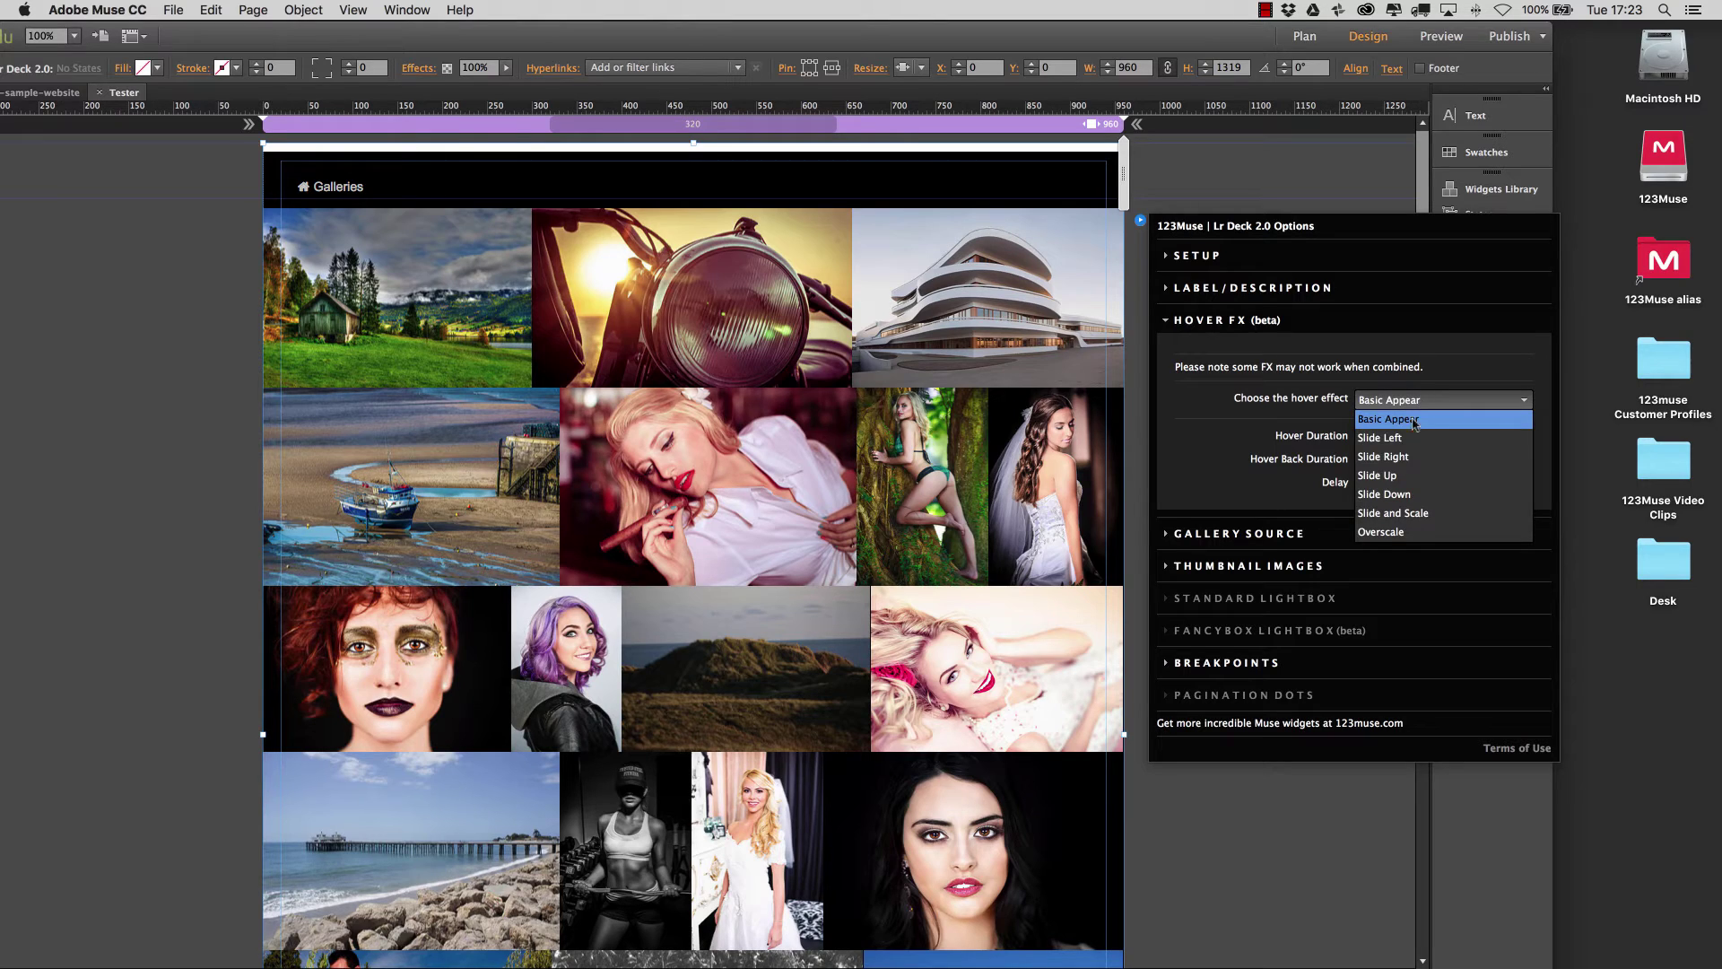
left_click(1220, 406)
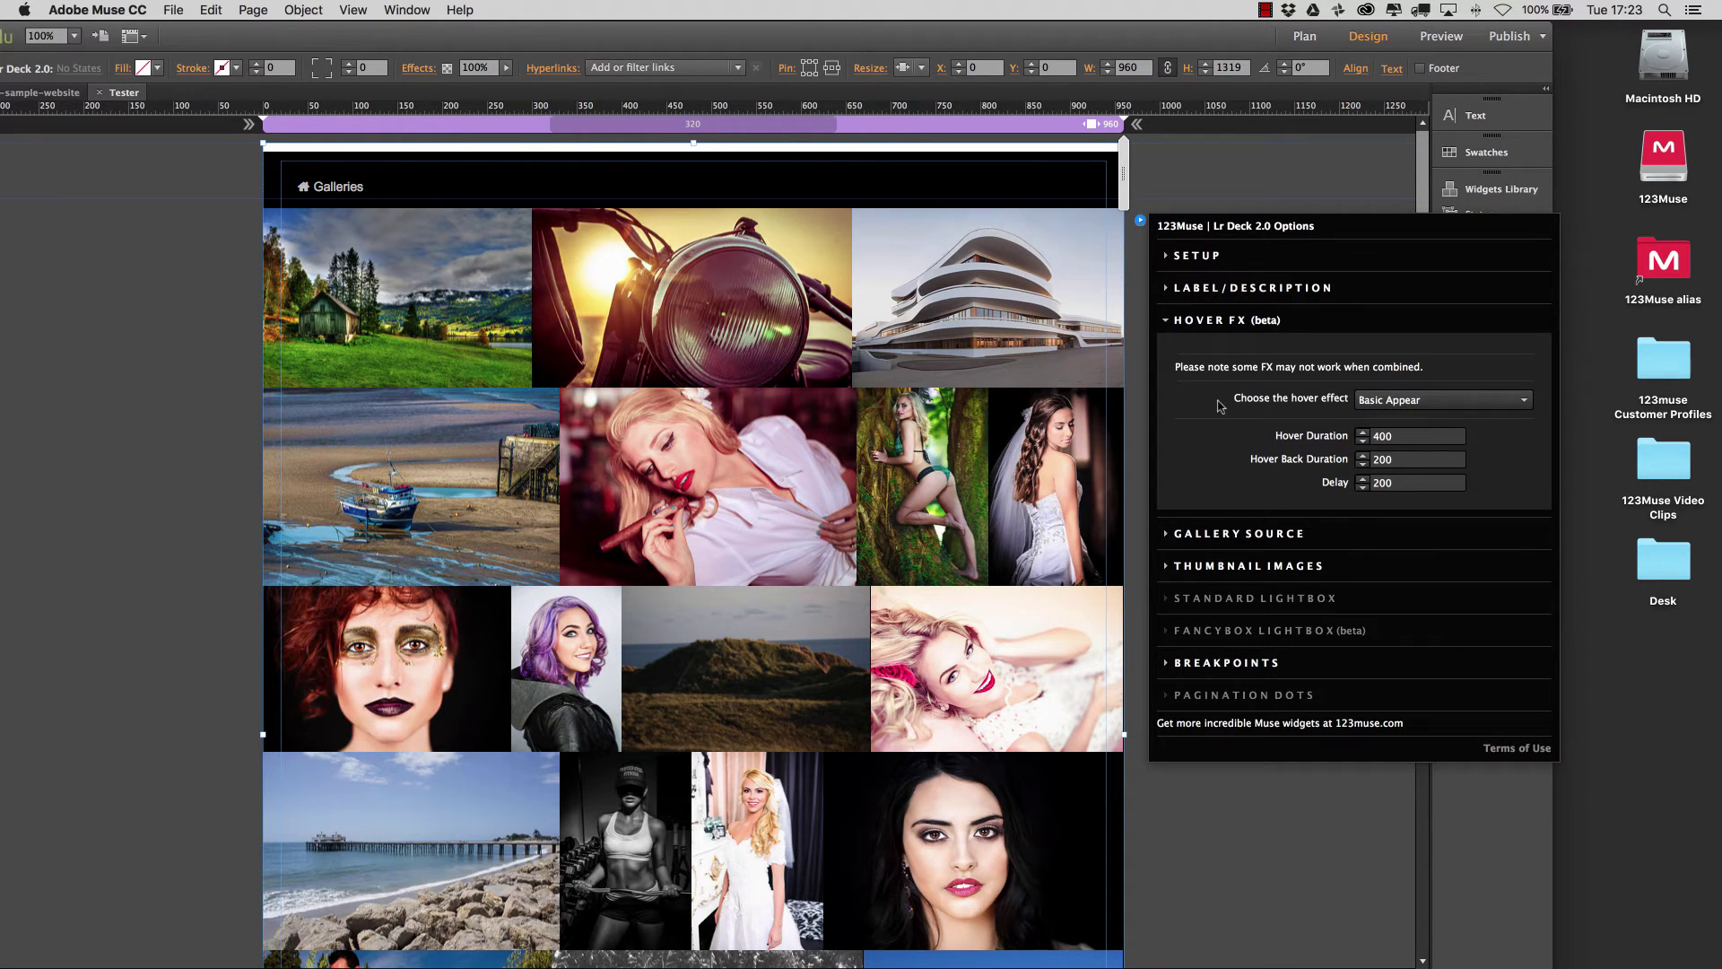
left_click(1451, 400)
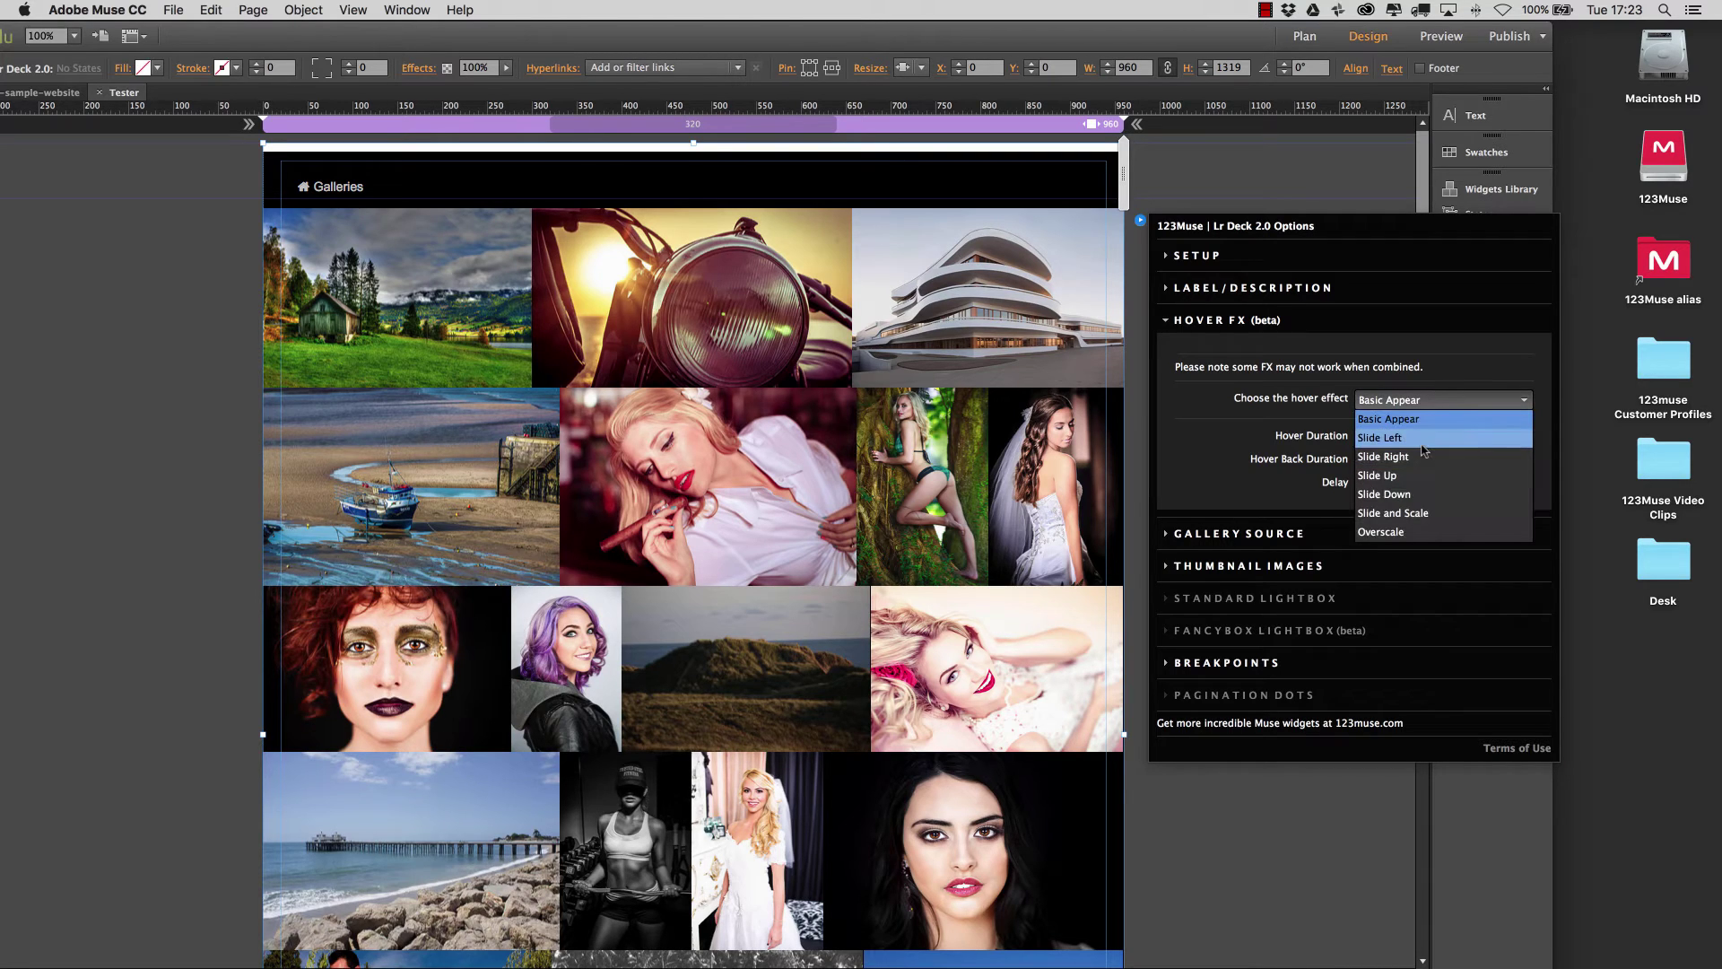
left_click(1213, 443)
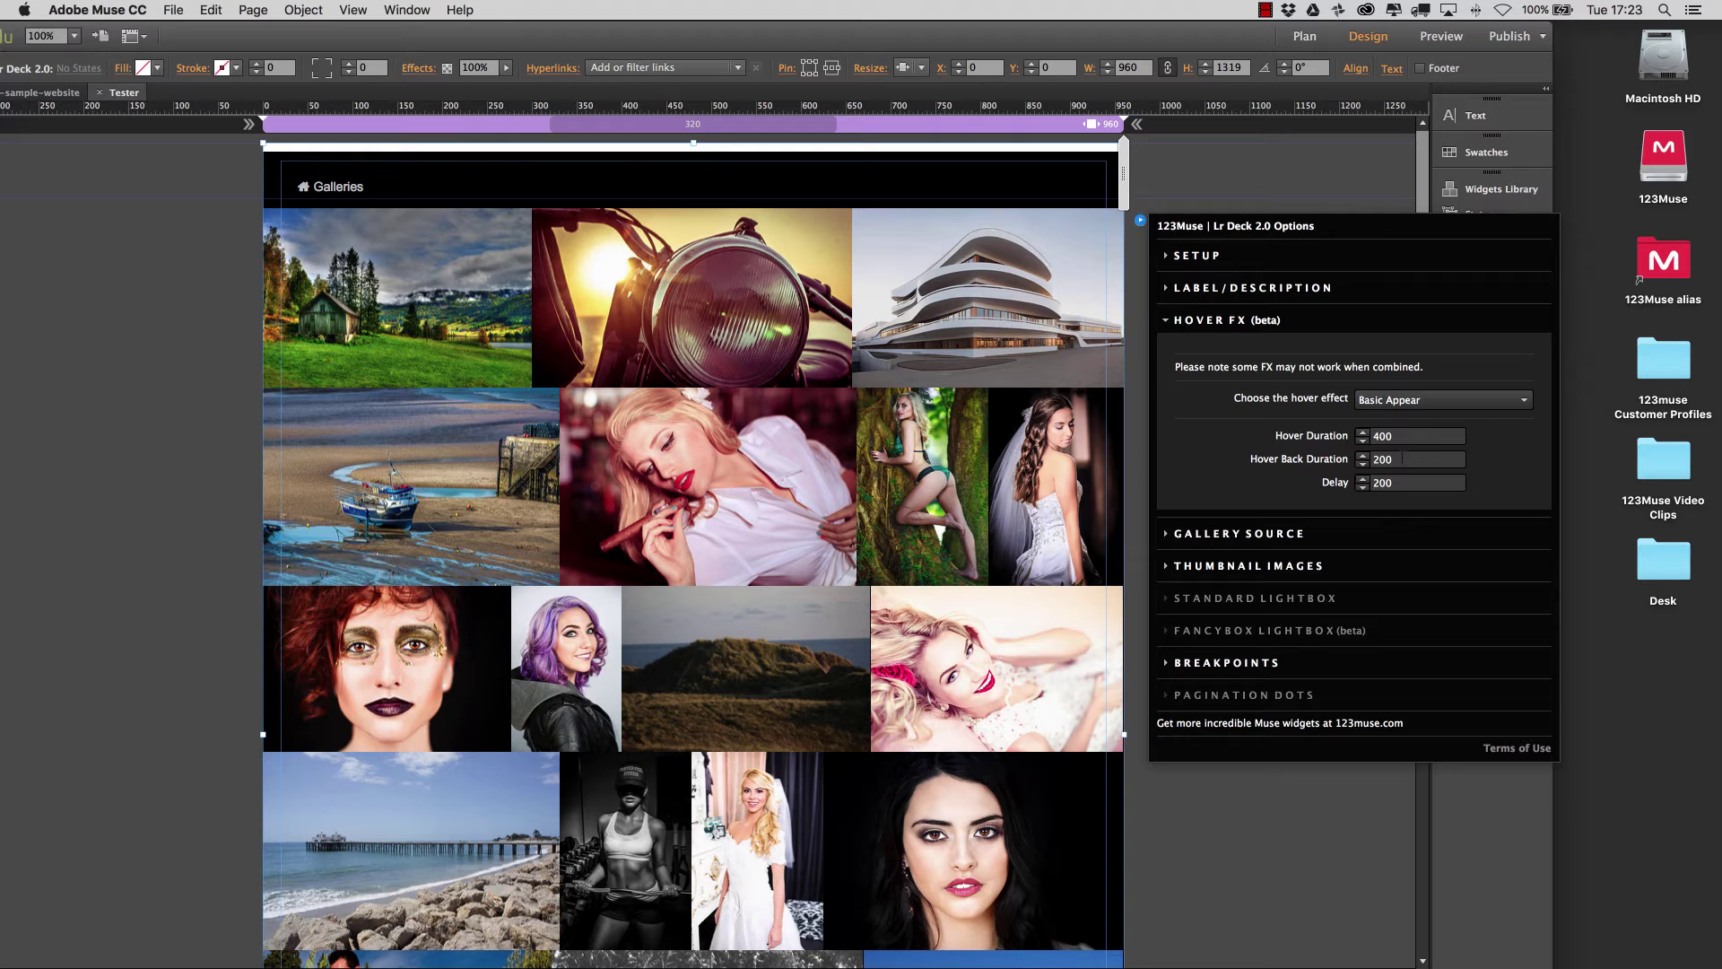
Open Gallery Source setup, toggling Use Photoset and Use Albums on then back off.
left_click(1204, 325)
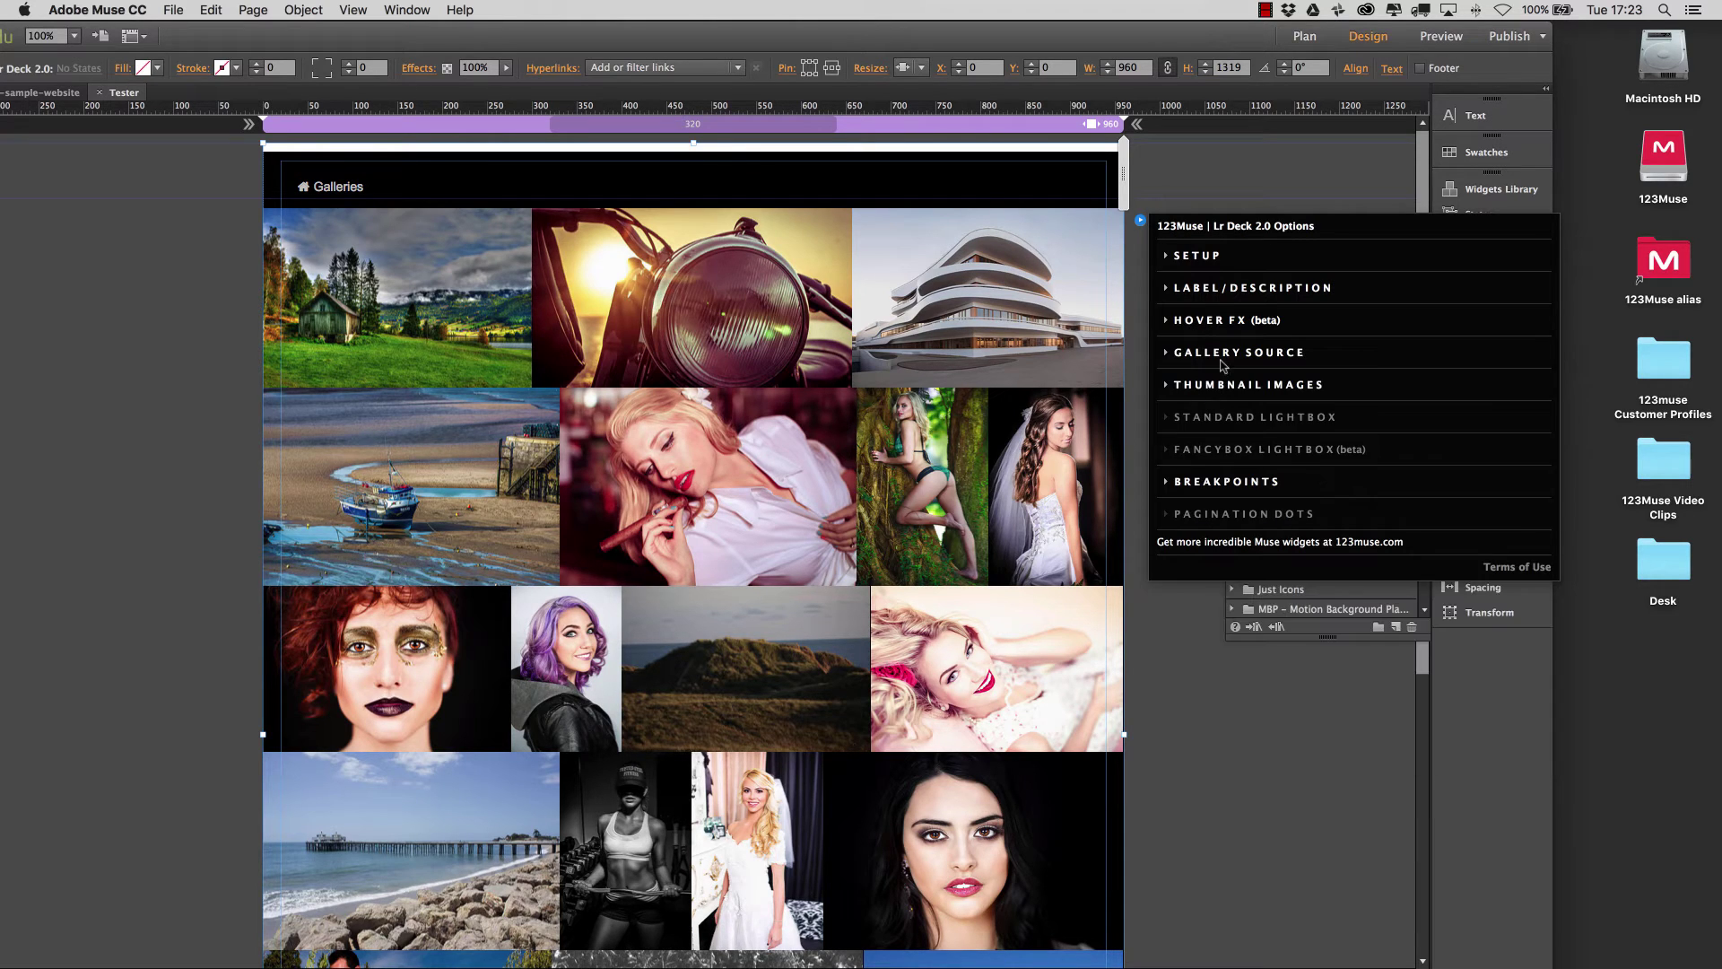
left_click(1222, 353)
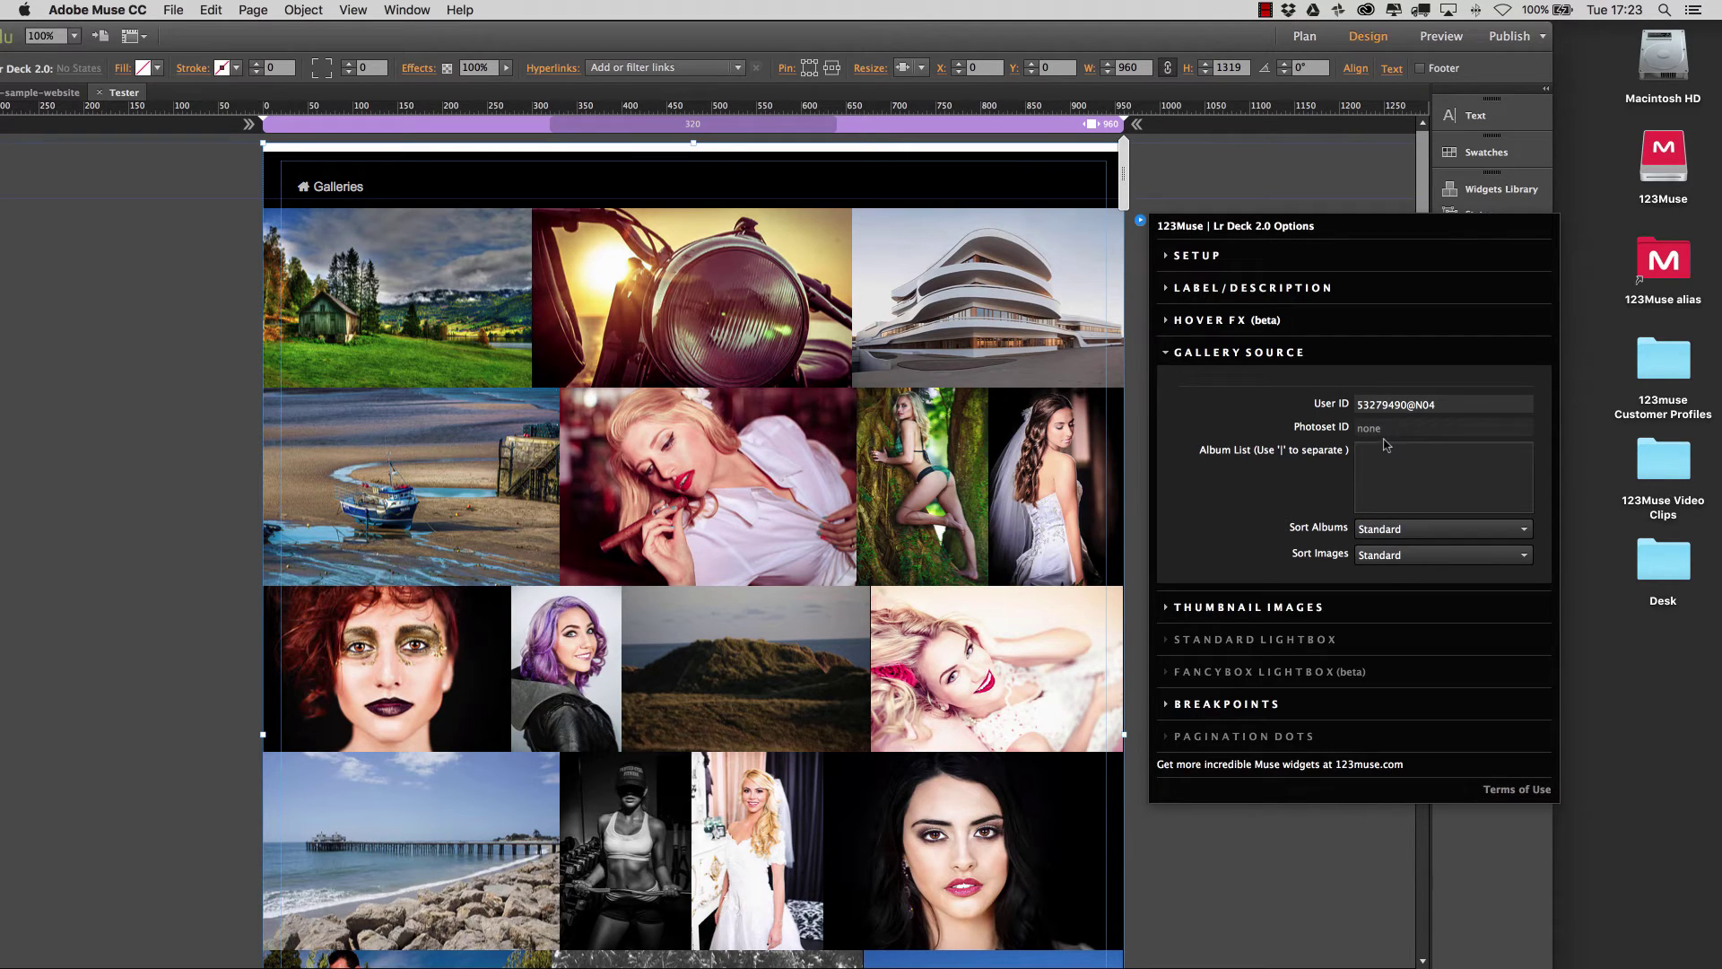
left_click(1199, 257)
left_click(1182, 314)
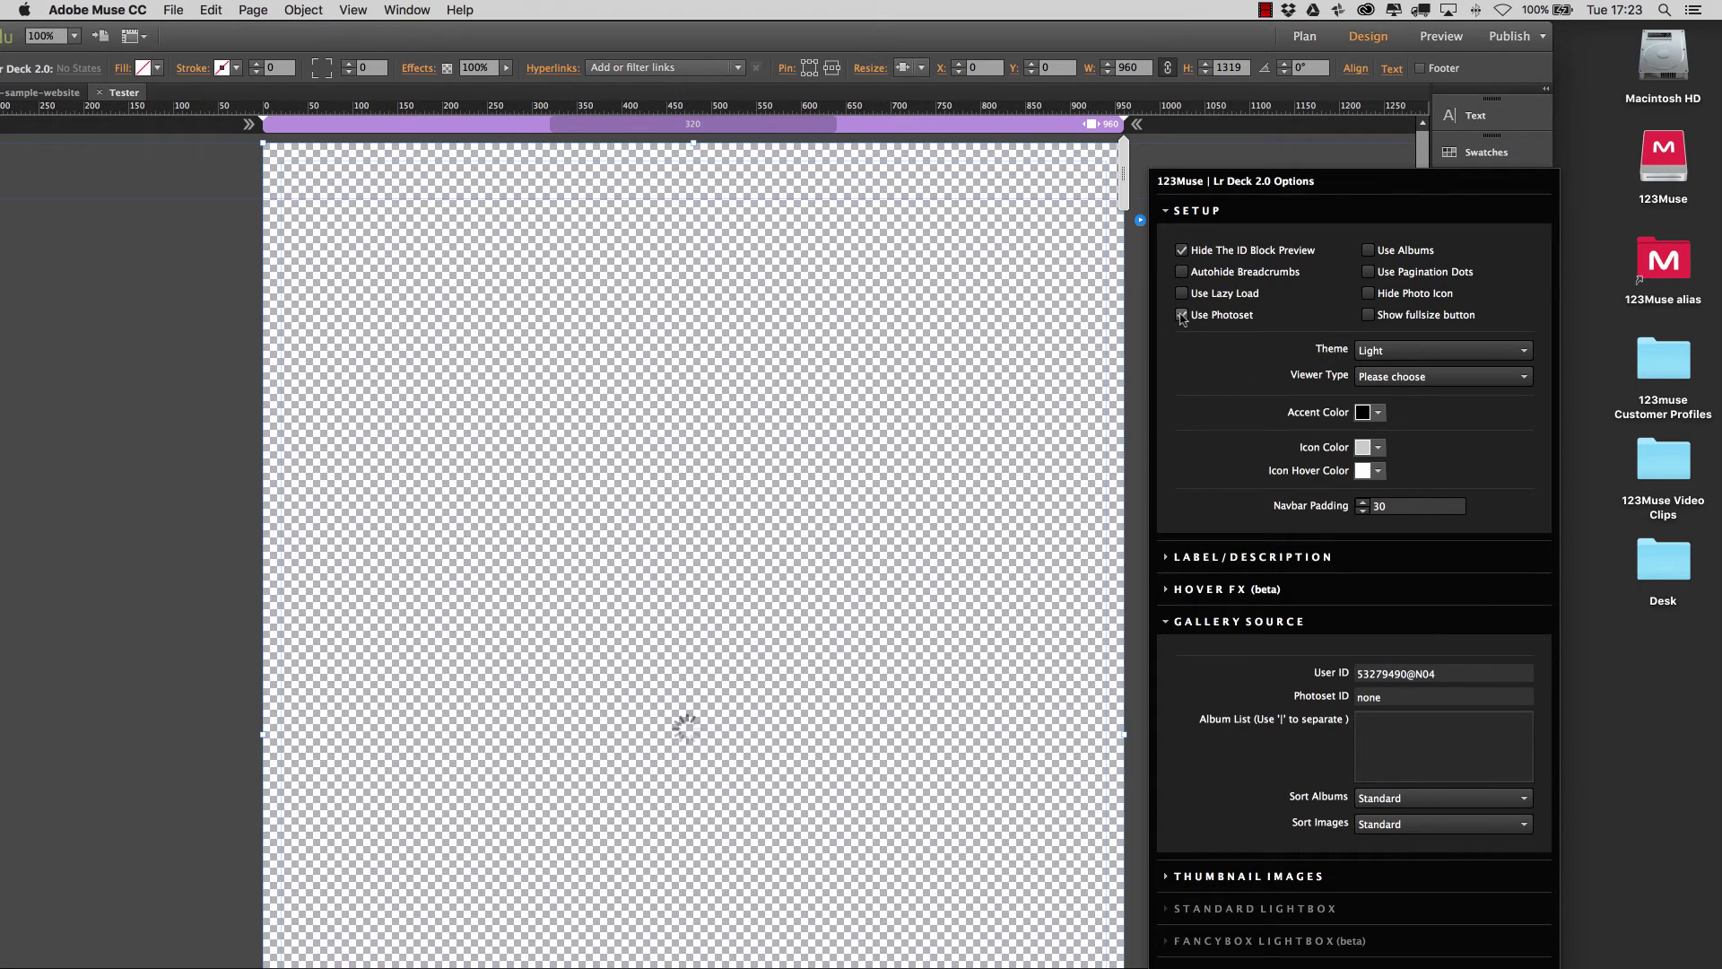
left_click(1182, 315)
left_click(1368, 251)
left_click(1368, 251)
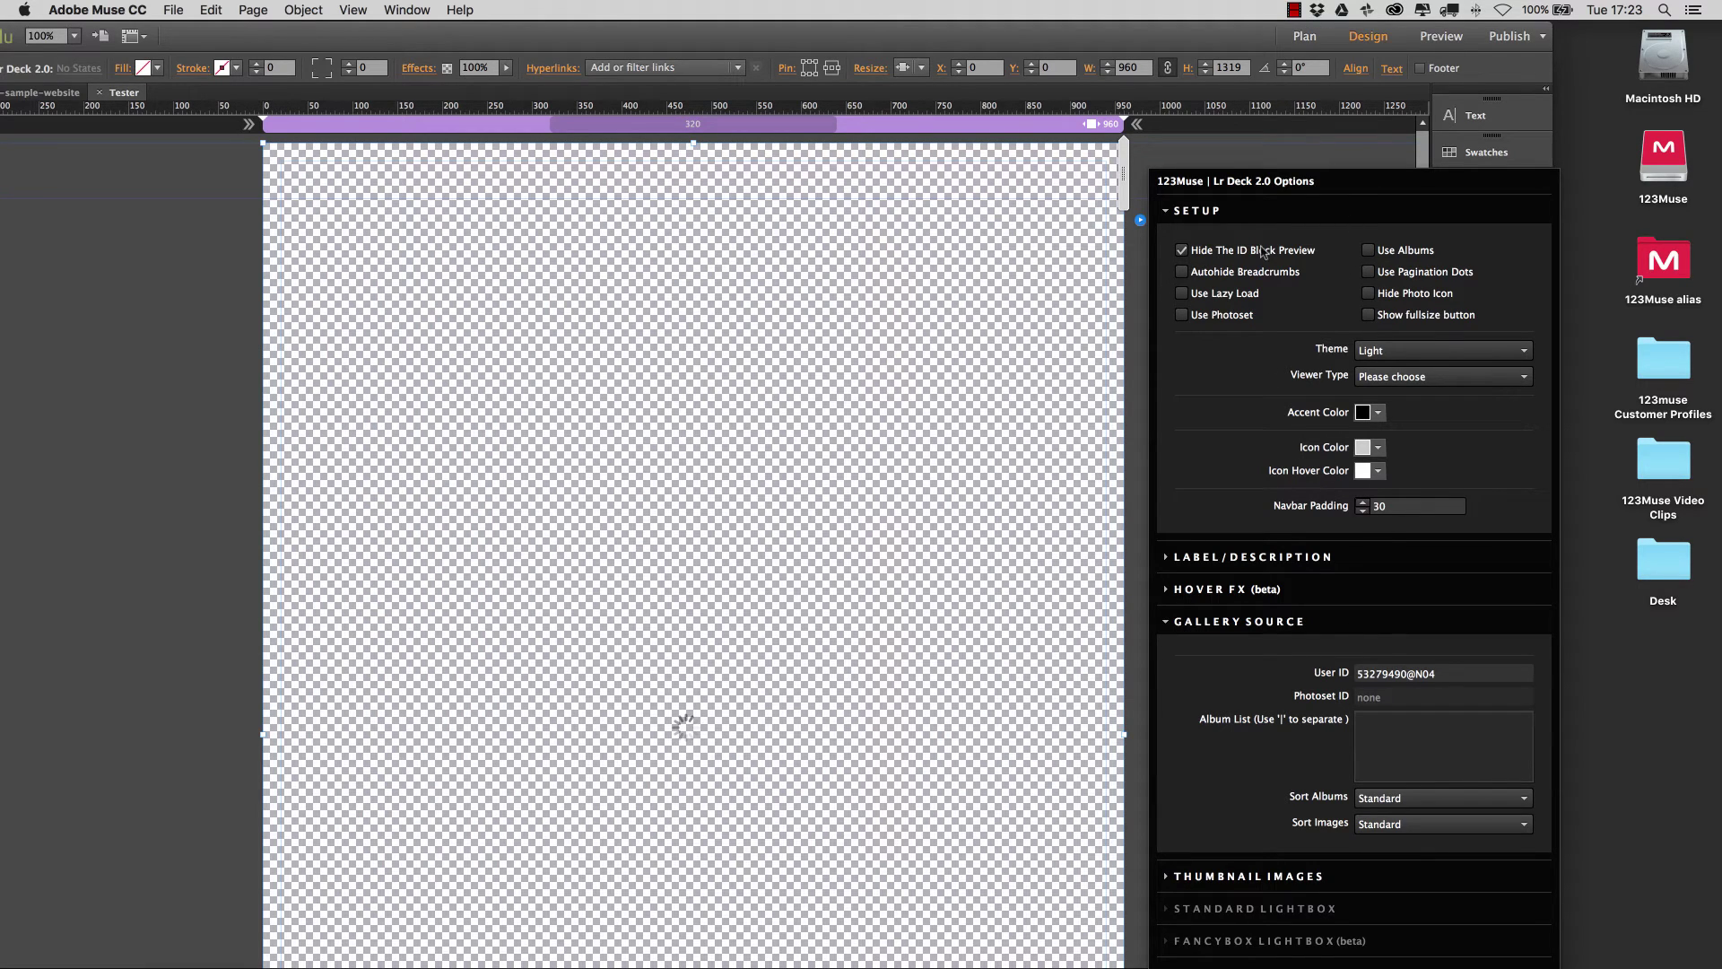
Leave both Sort Albums and Sort Images on Standard.
left_click(1175, 211)
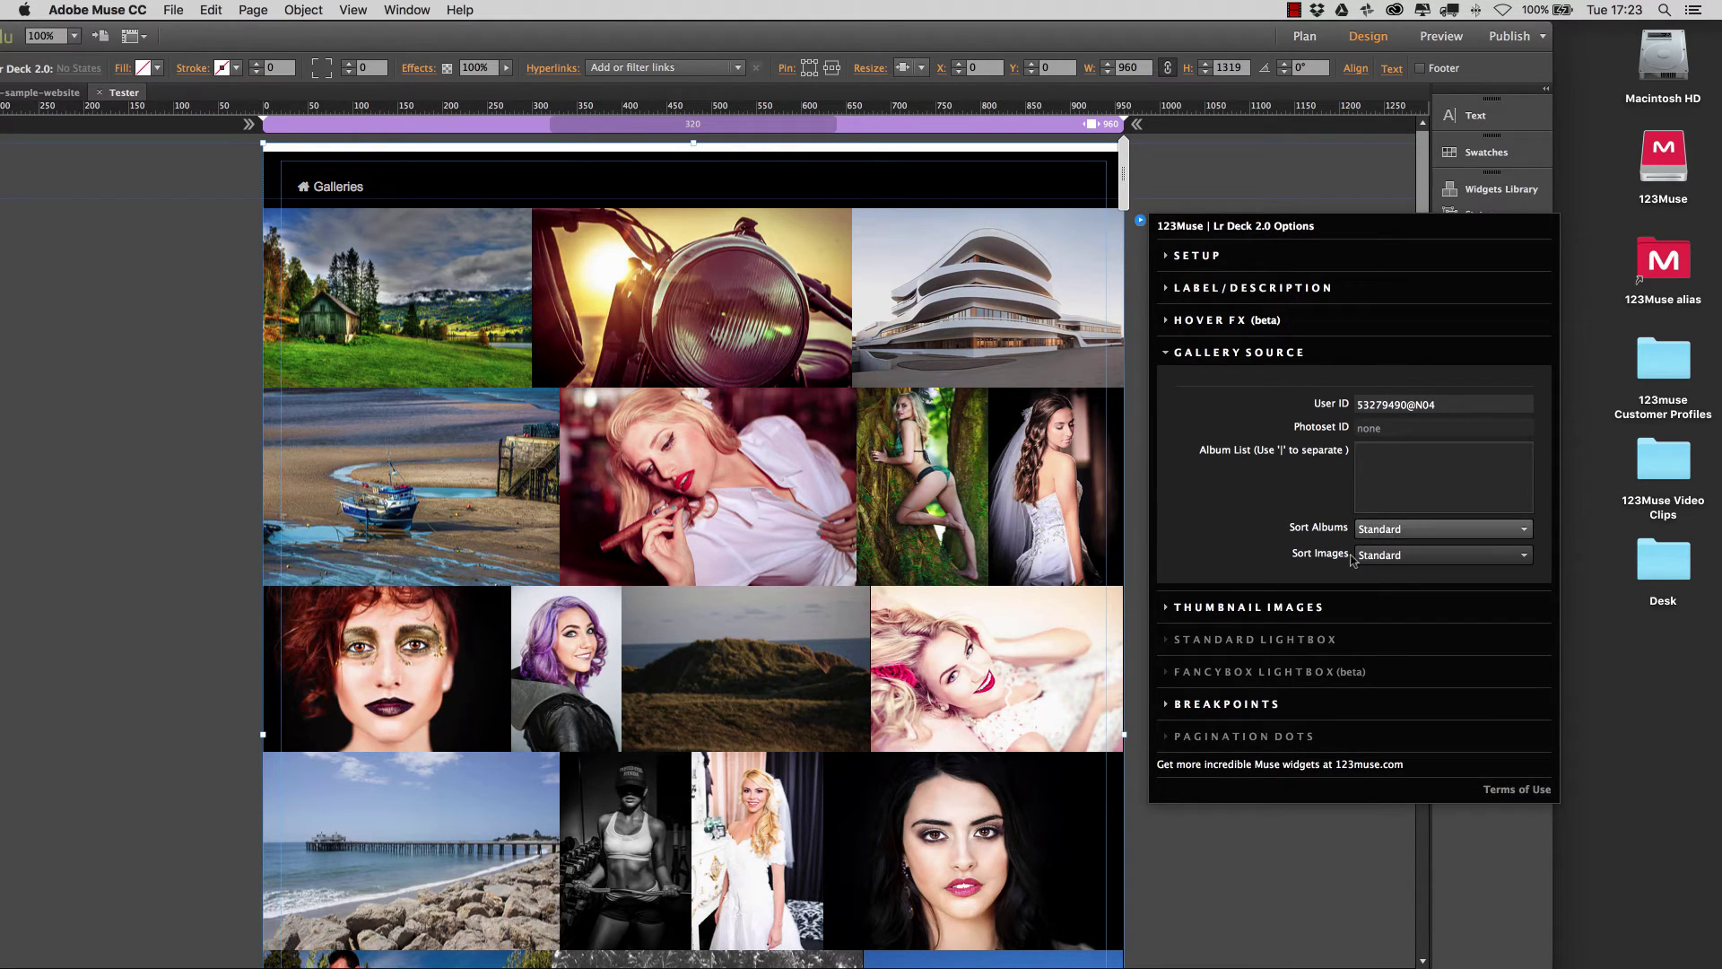
left_click(1455, 528)
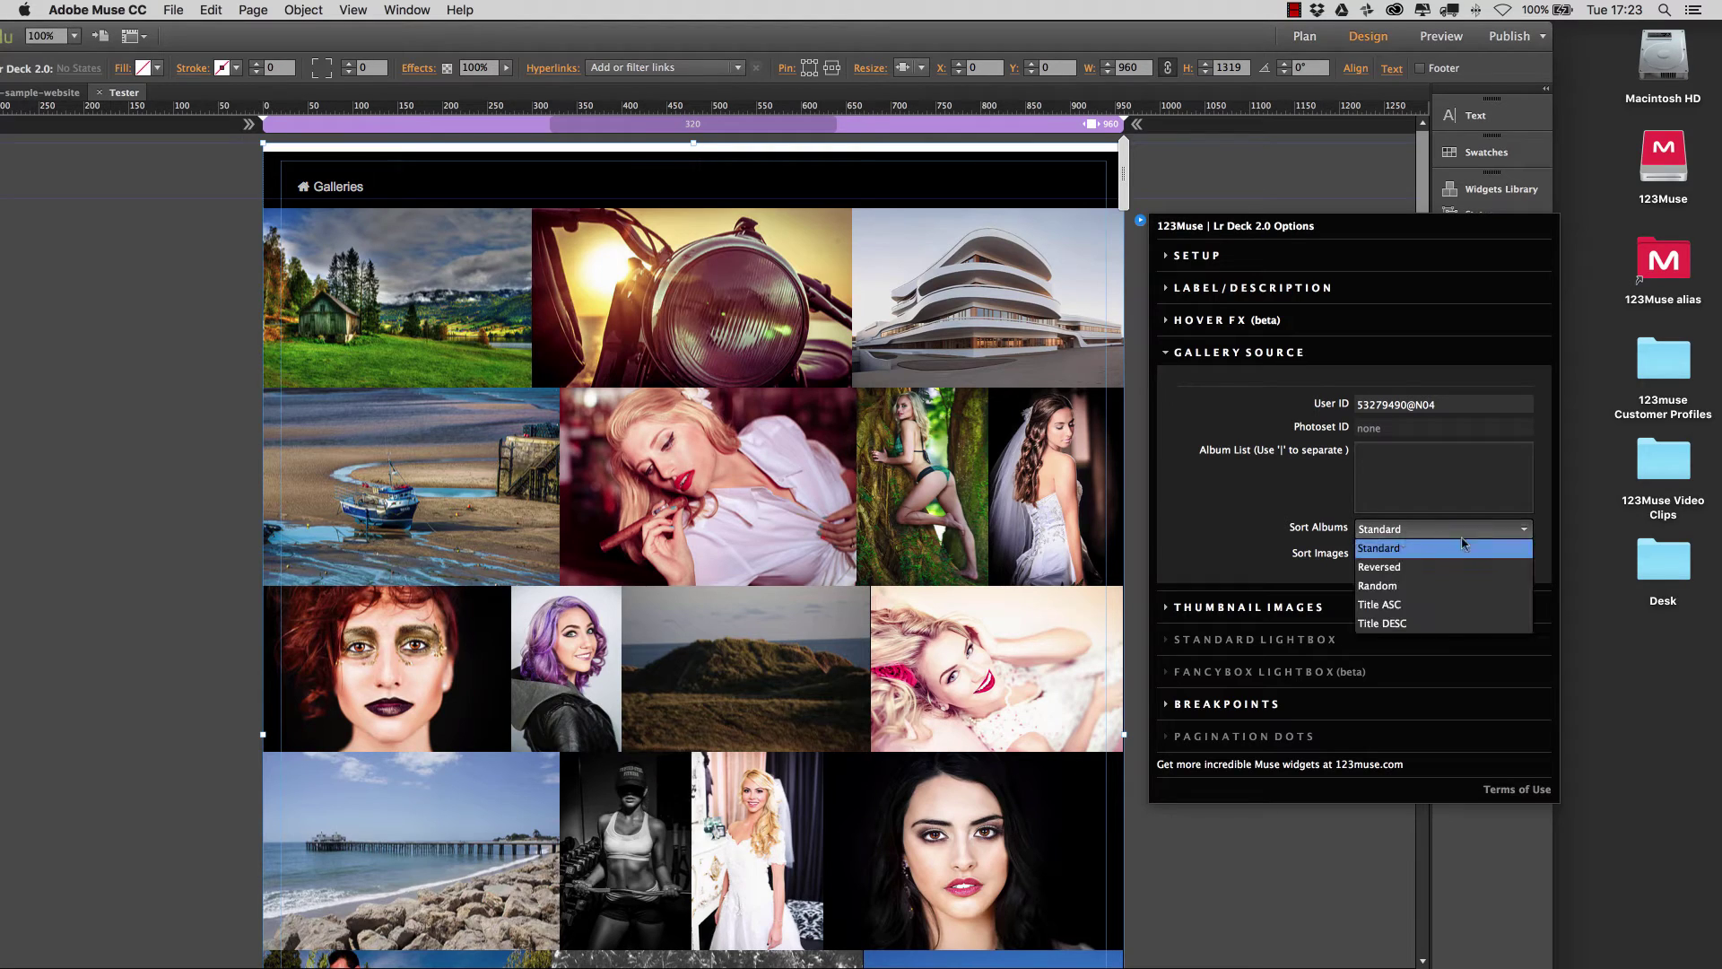
left_click(1252, 562)
left_click(1283, 553)
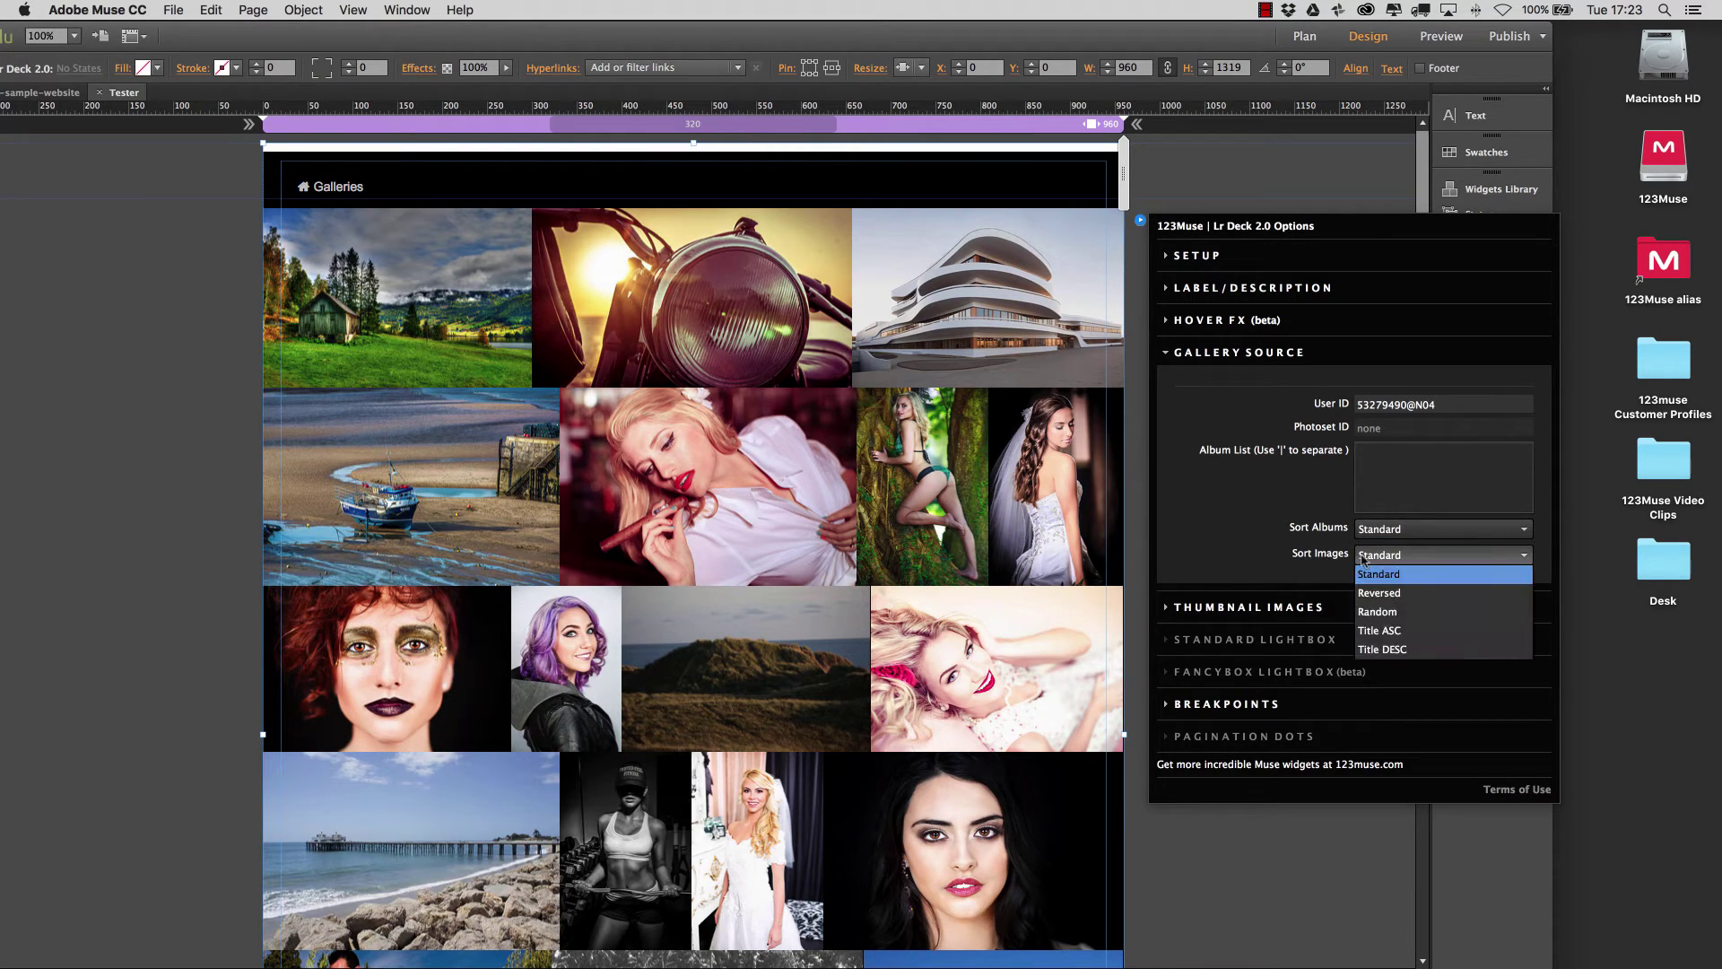
left_click(1232, 533)
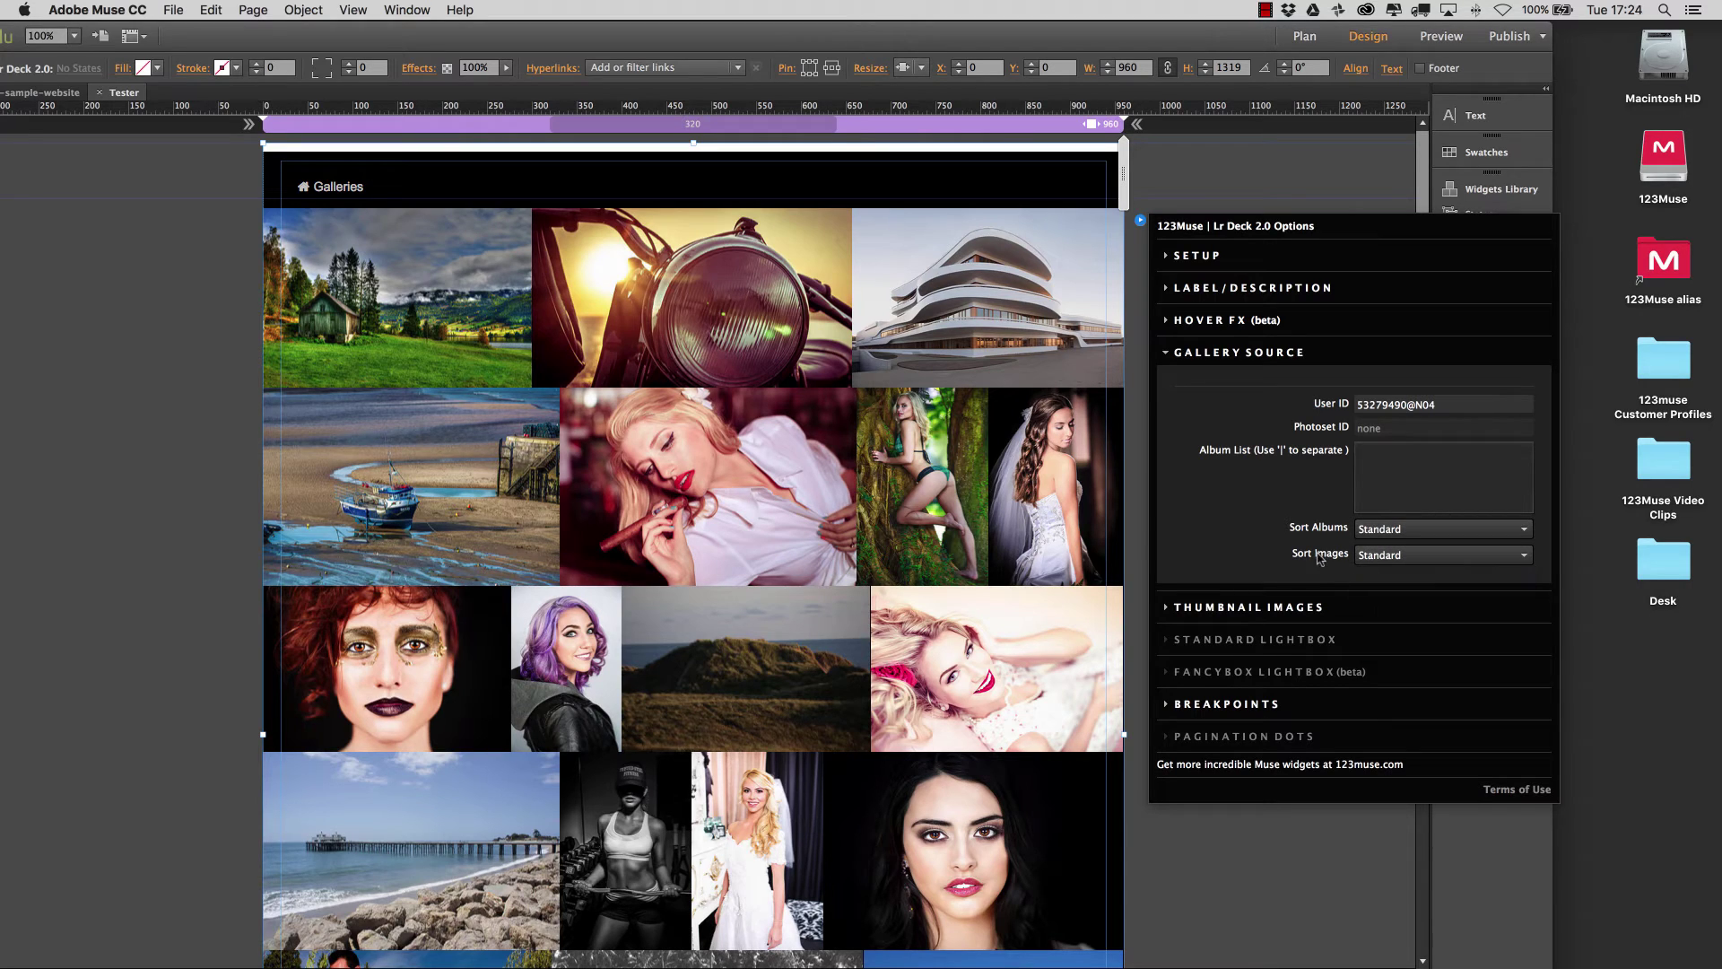
Uncheck thumbnail Auto Width and set pagination after 2 lines.
left_click(1252, 611)
left_click(1221, 350)
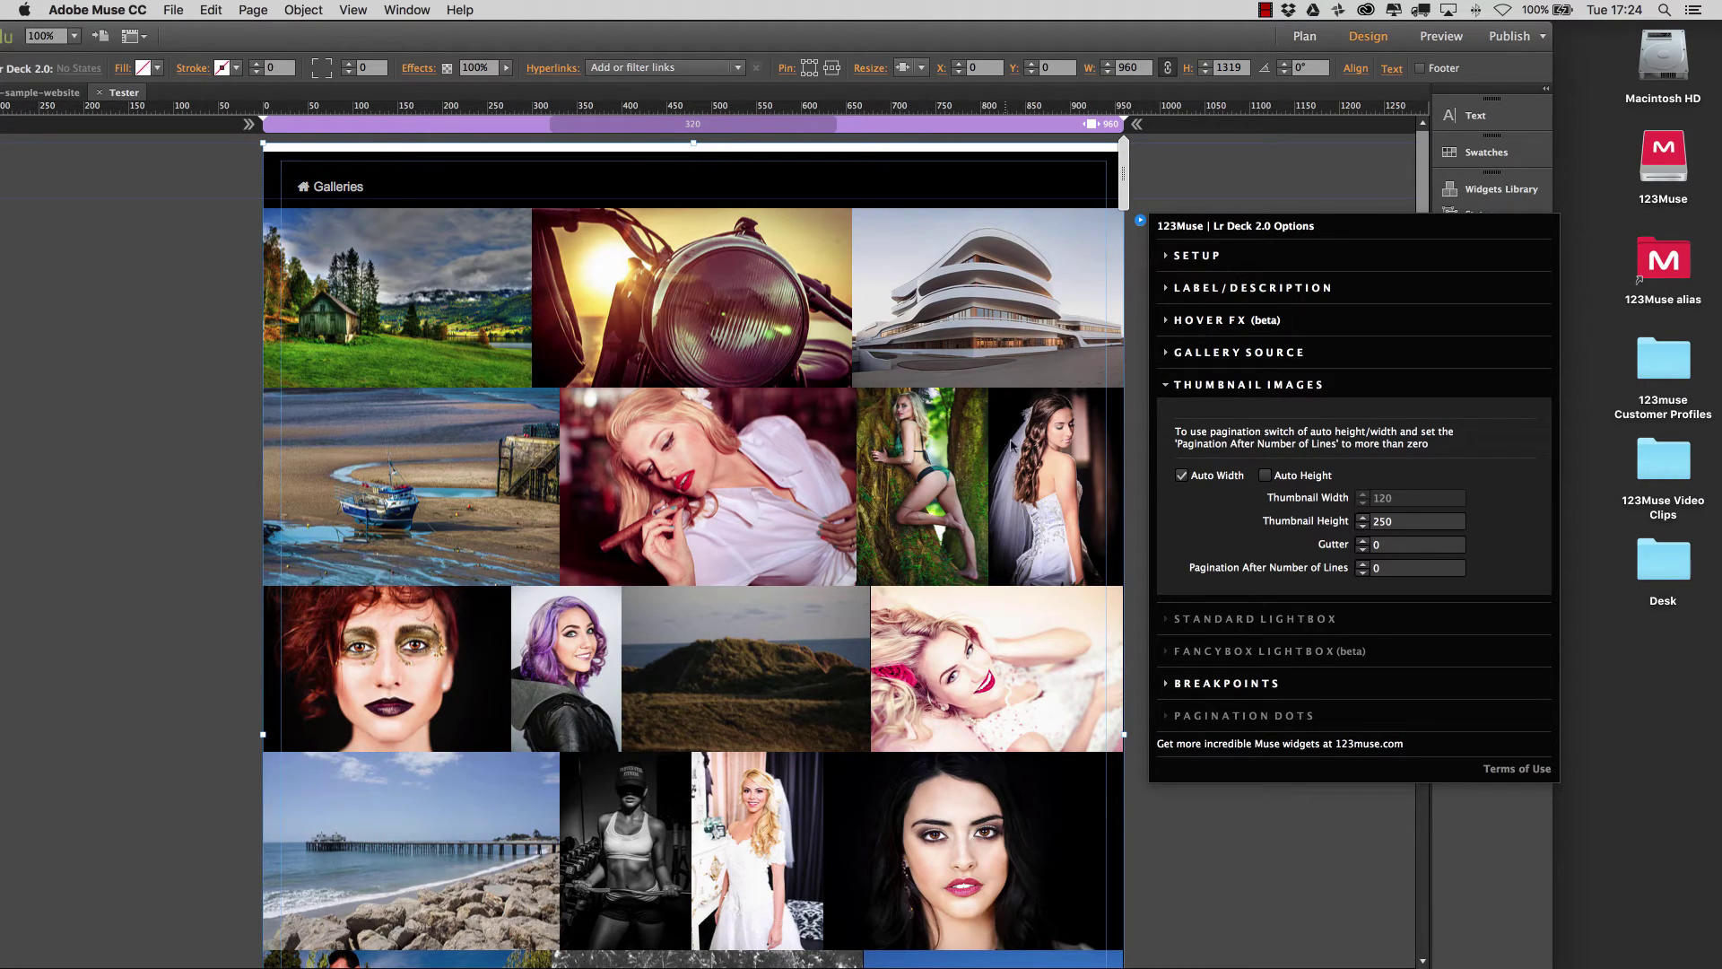
left_click(1182, 475)
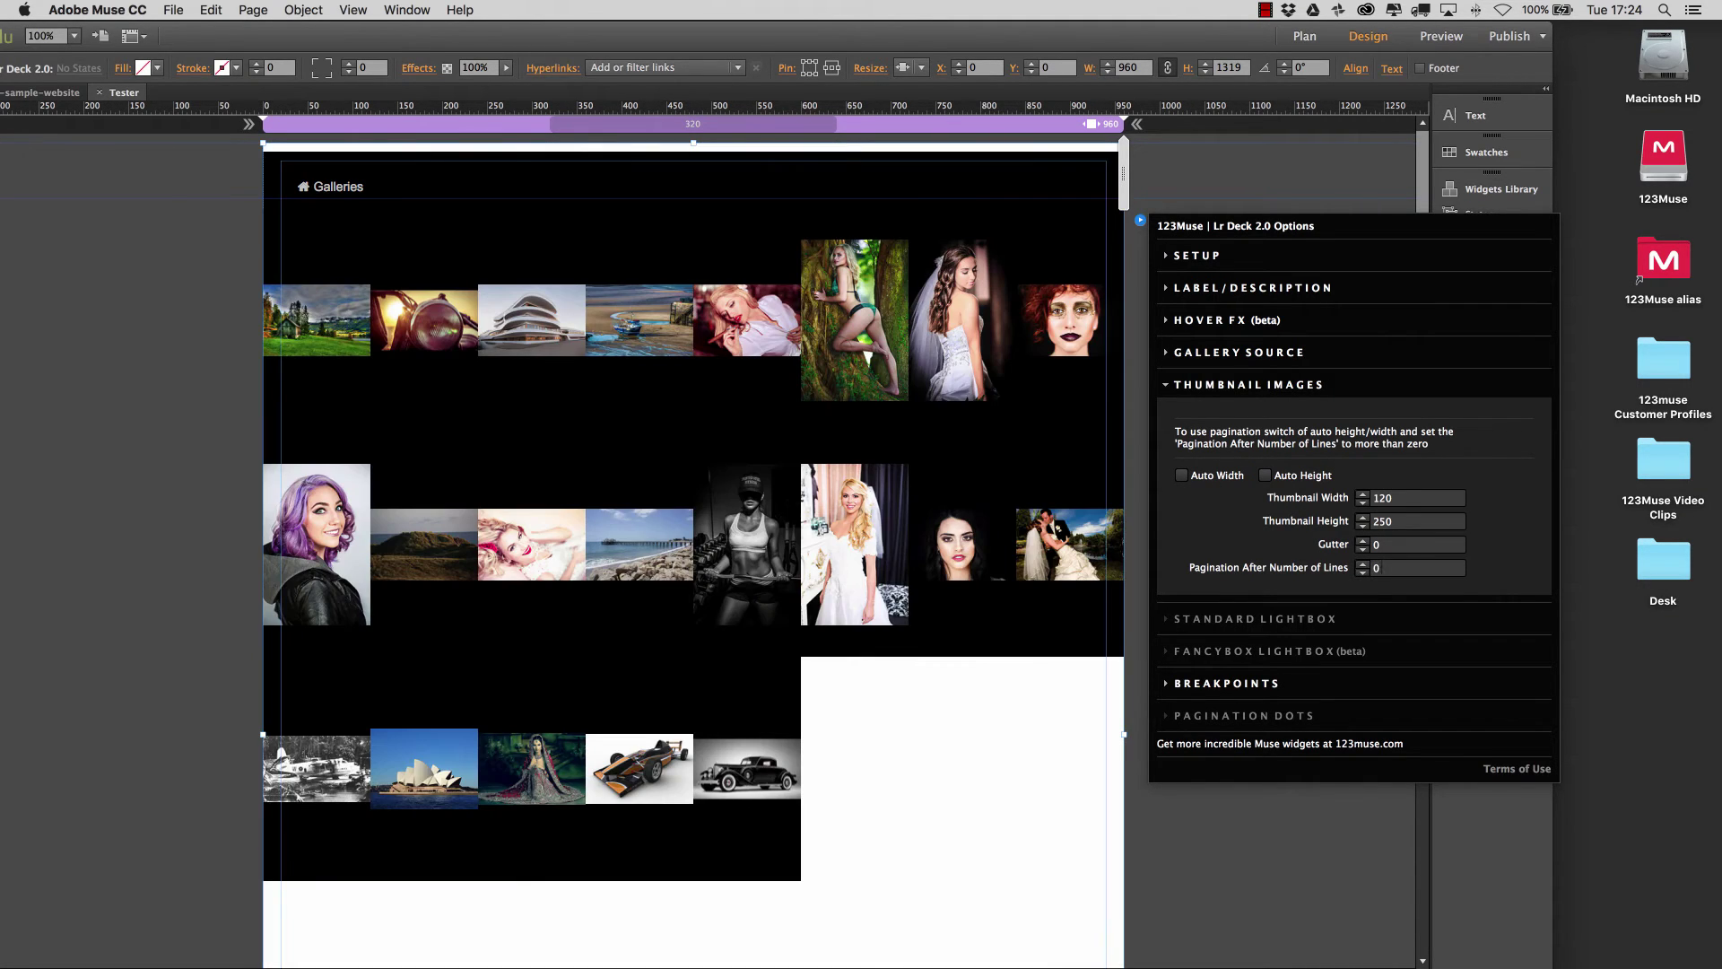
left_click(1437, 575)
key("Return")
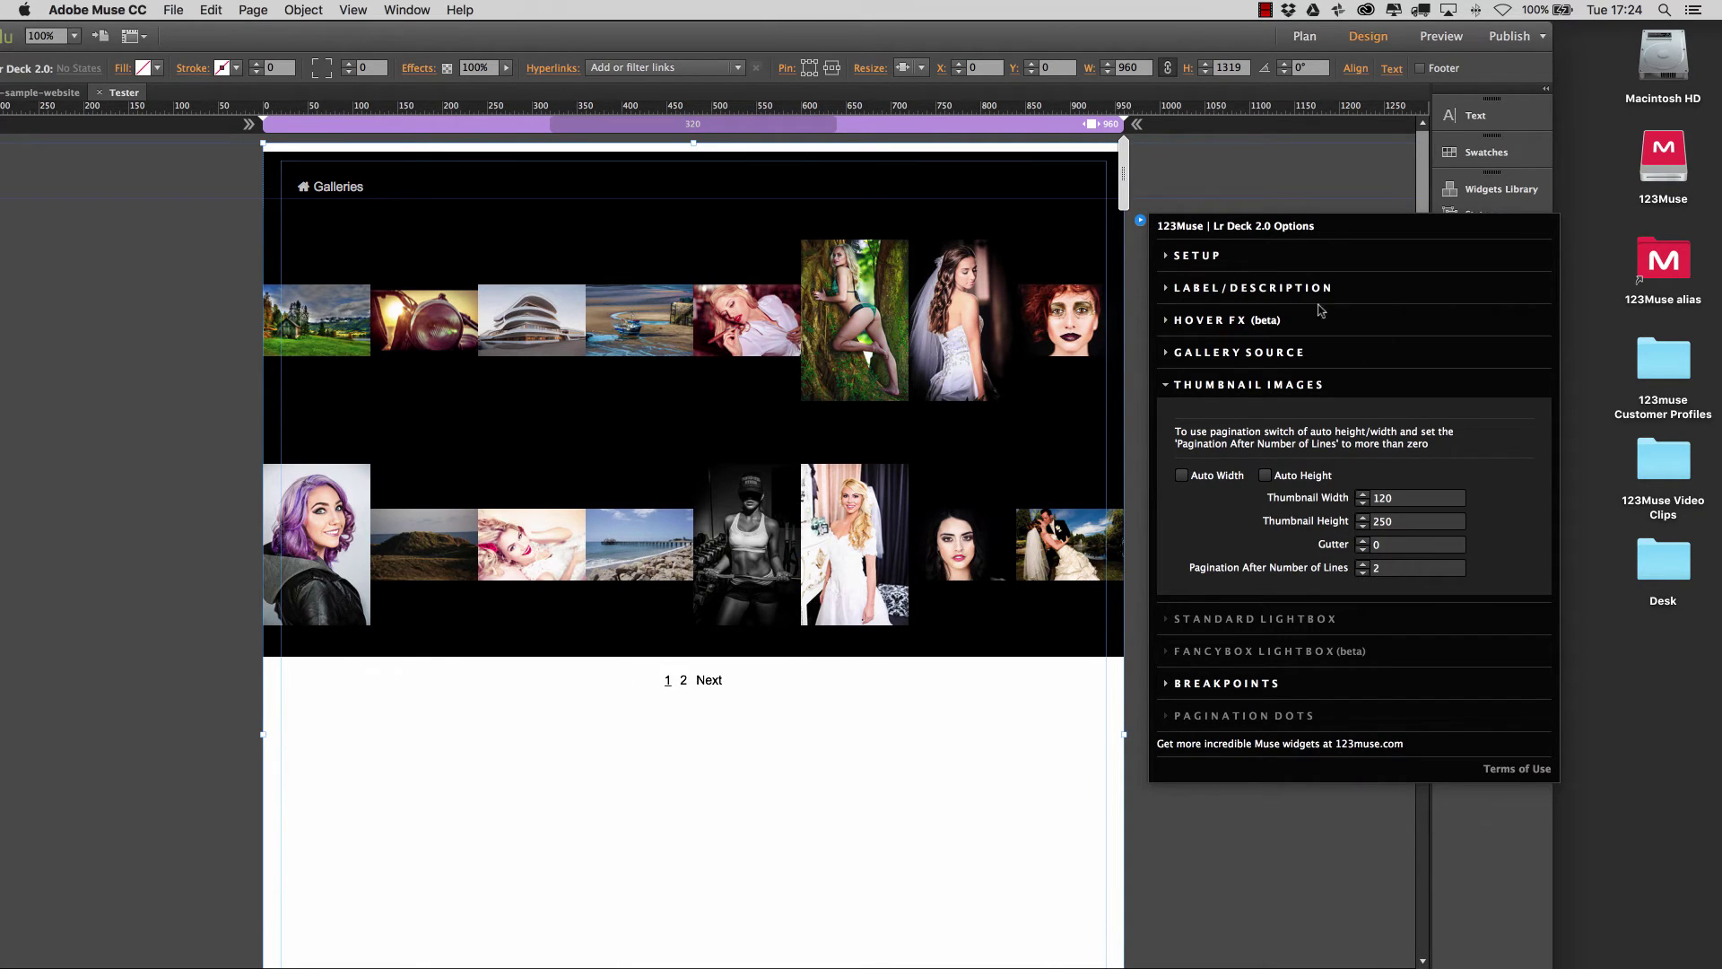
left_click(1218, 257)
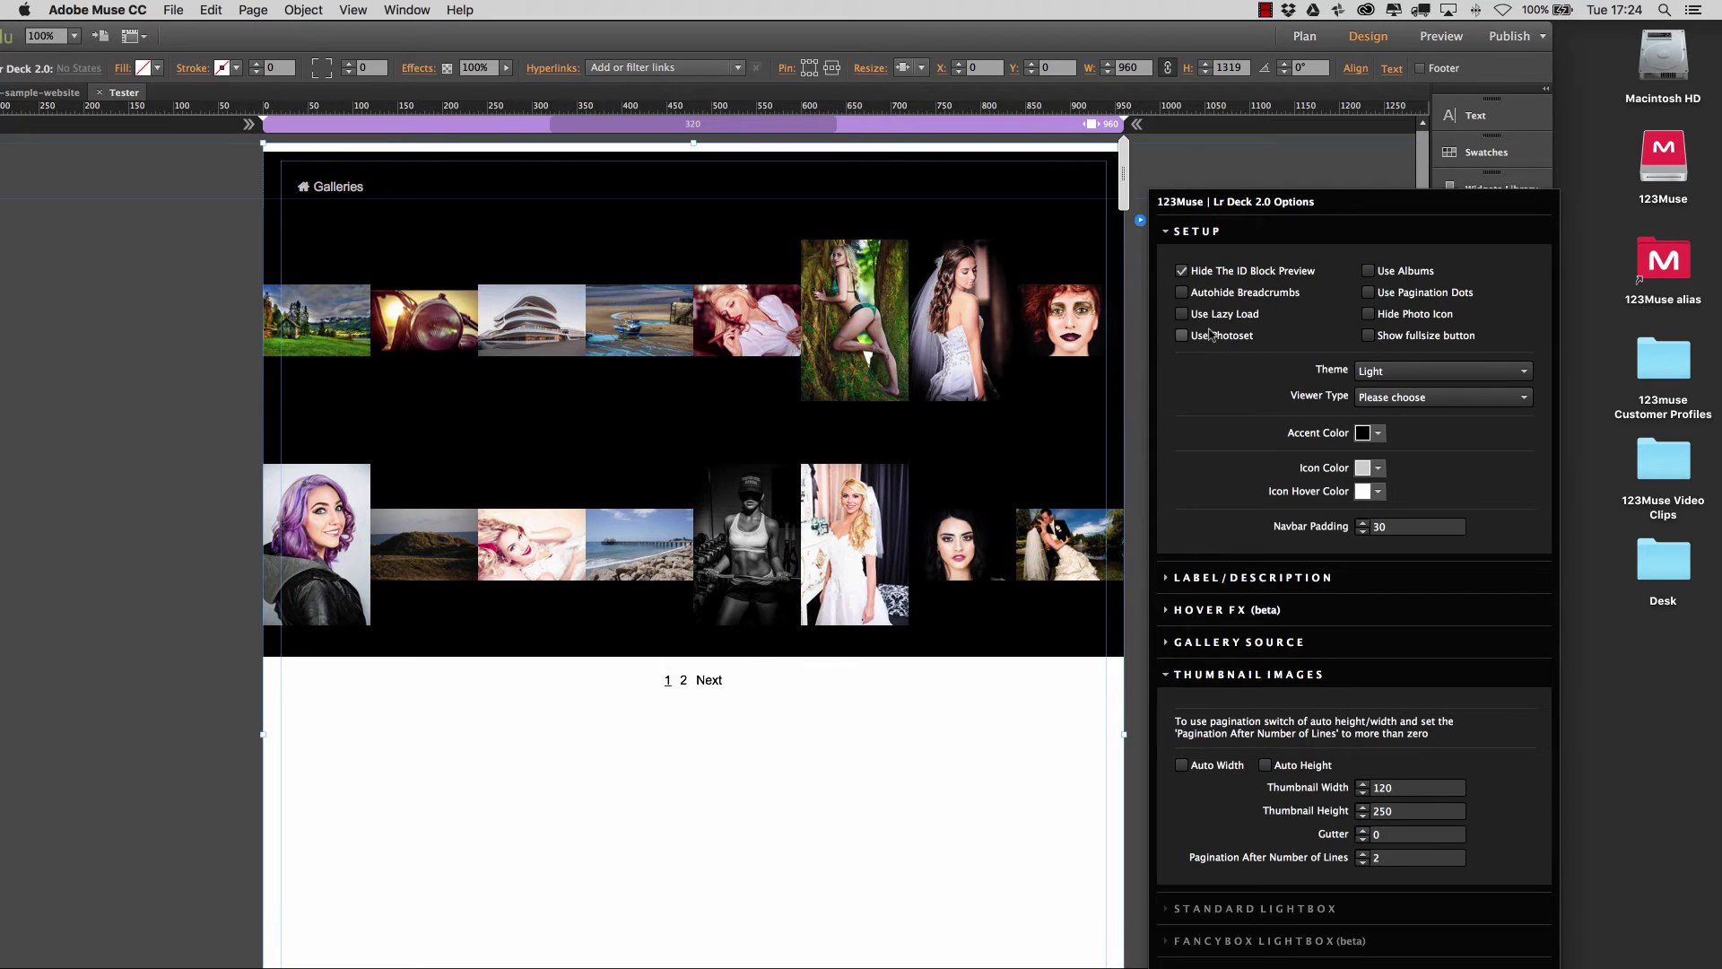
Try pagination dots on, then switch them back off in the reopened Lr Deck options.
left_click(1367, 292)
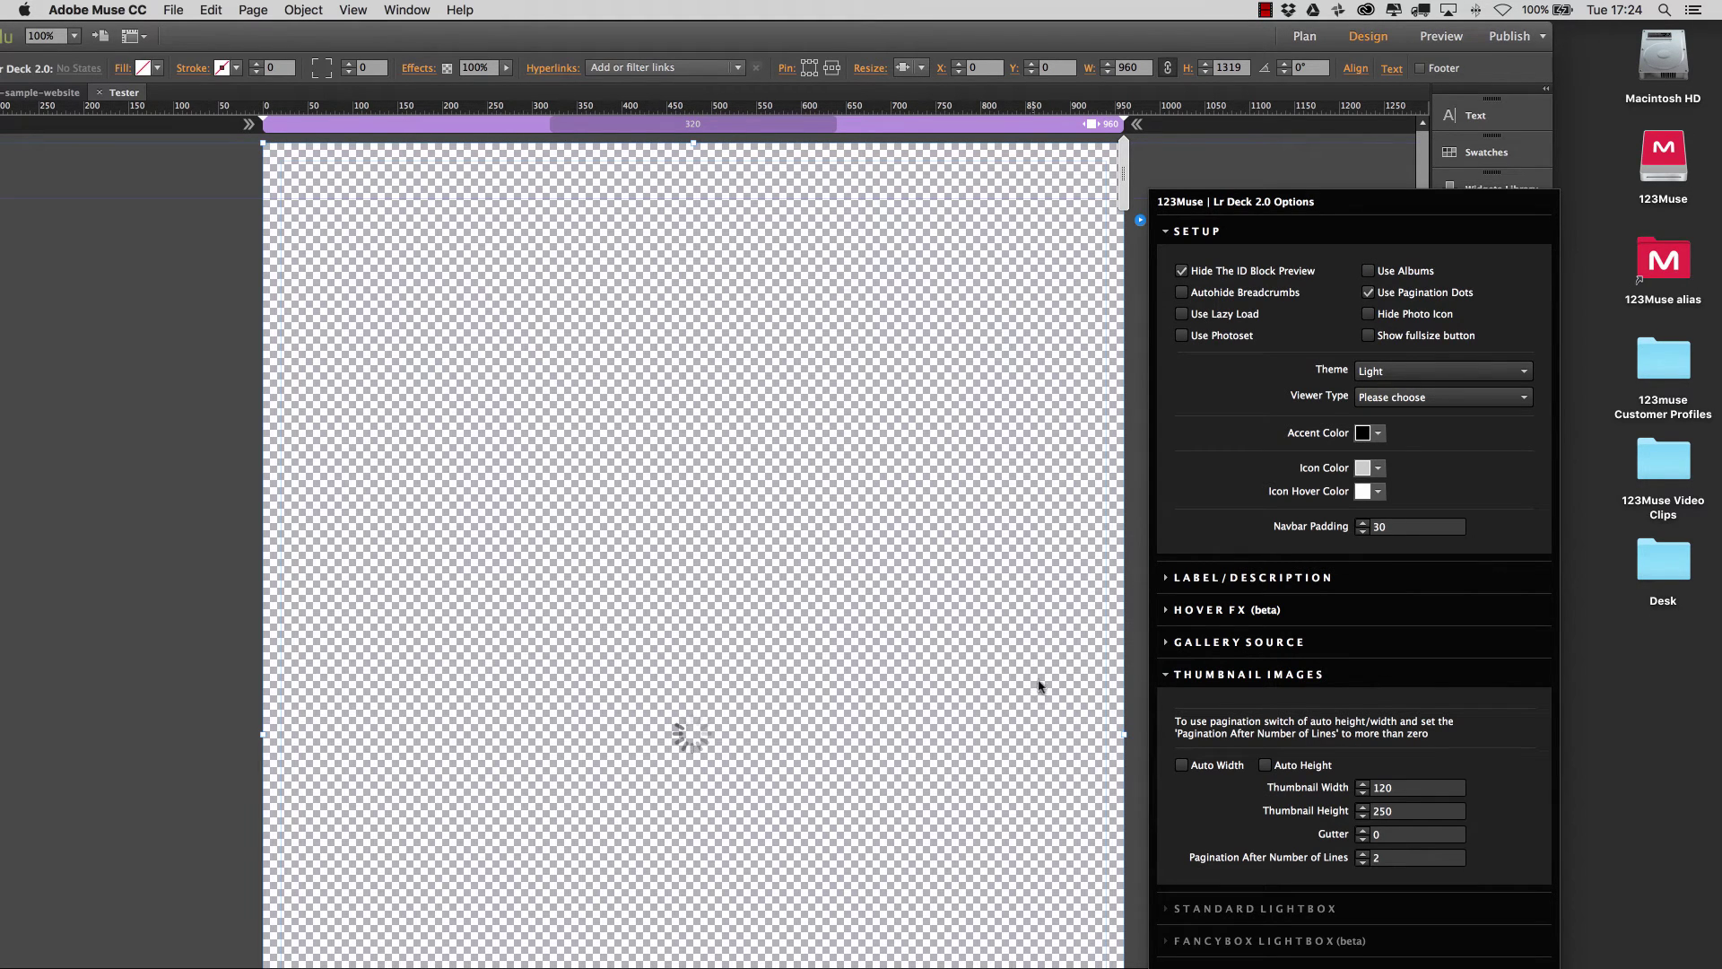
left_click(1044, 685)
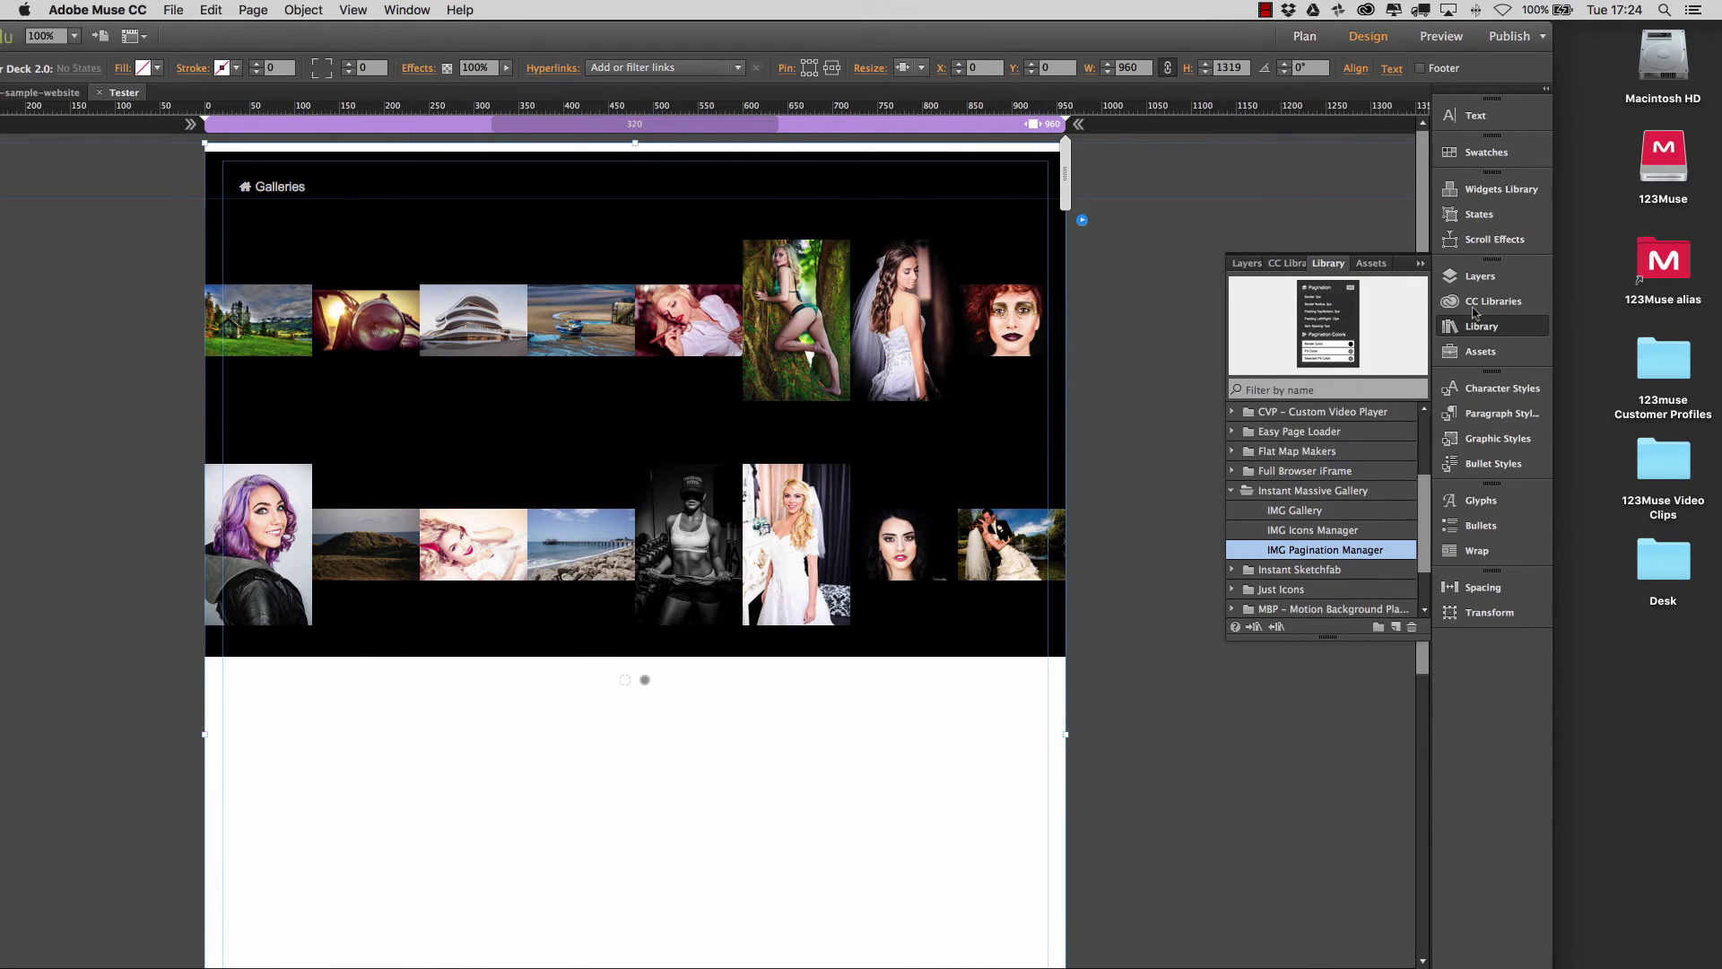
left_click(1082, 220)
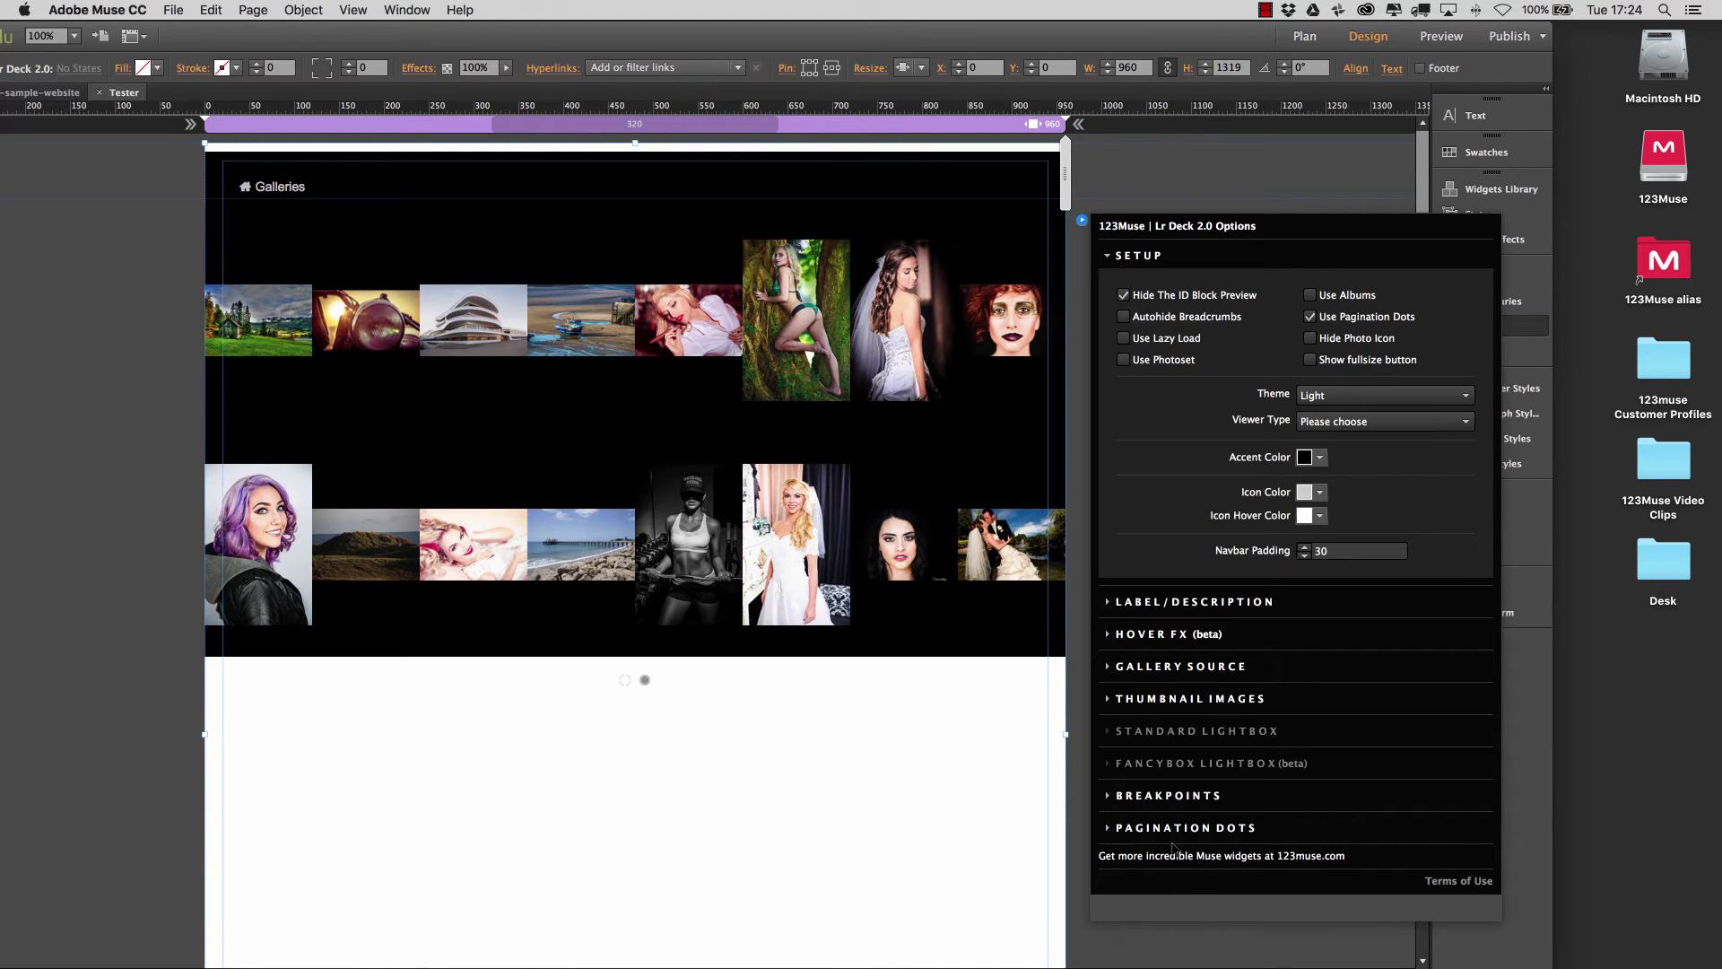
left_click(1211, 828)
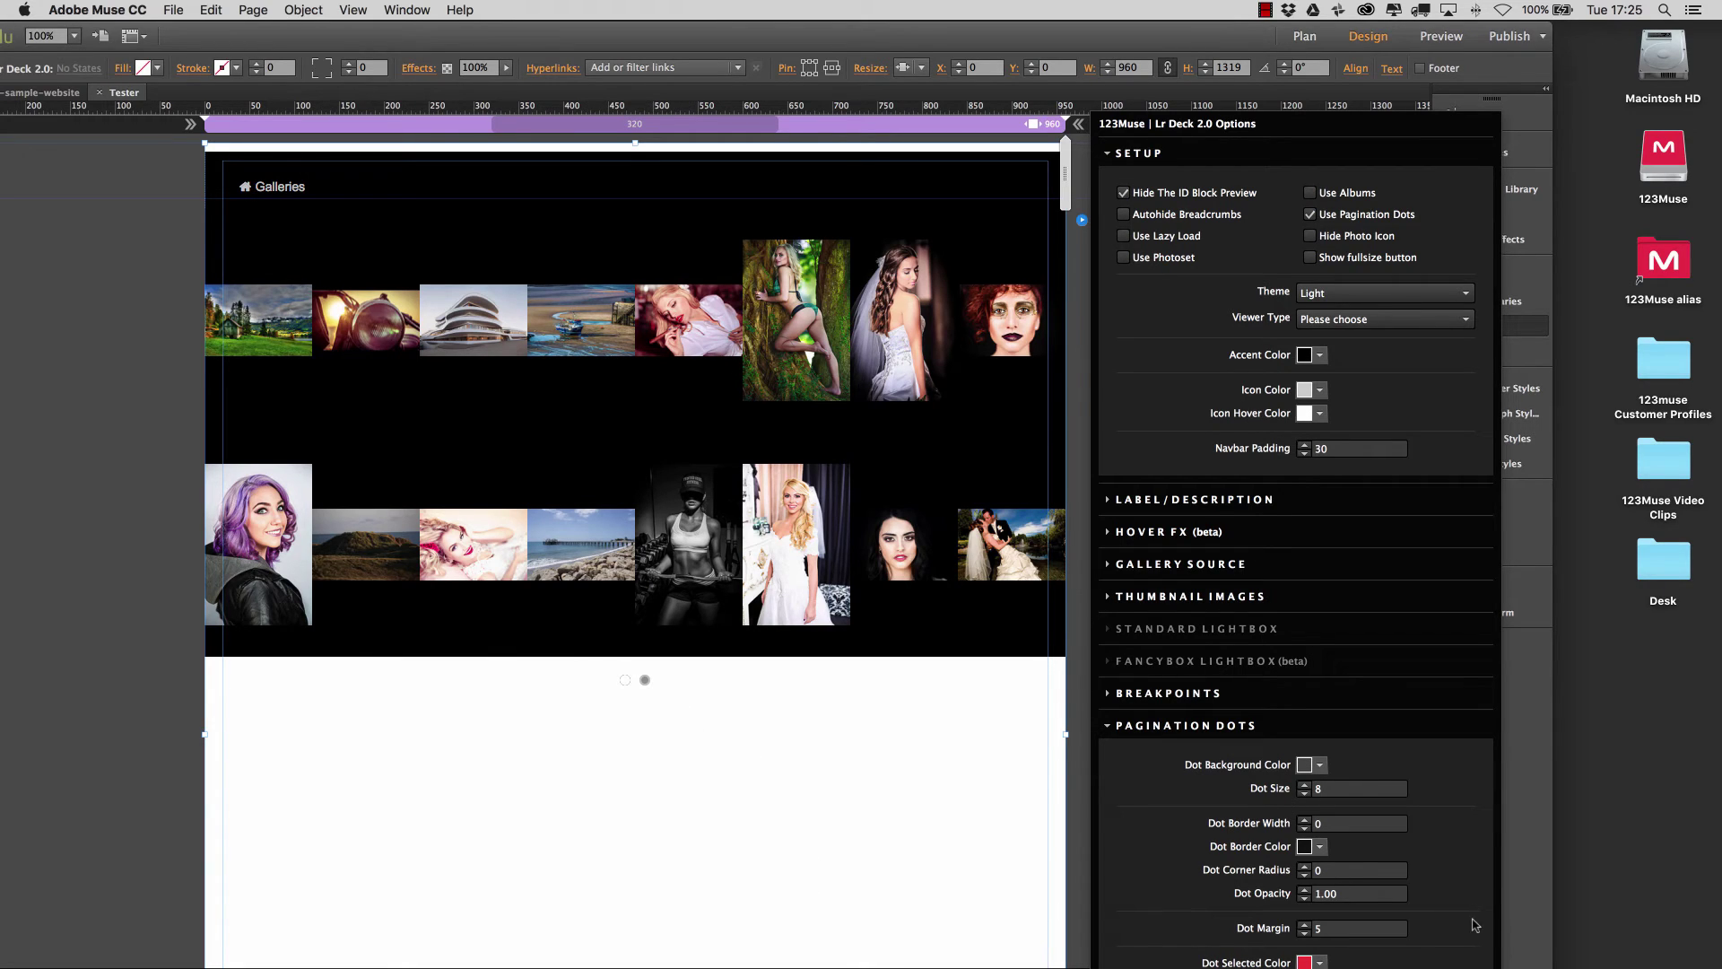
left_click(1309, 215)
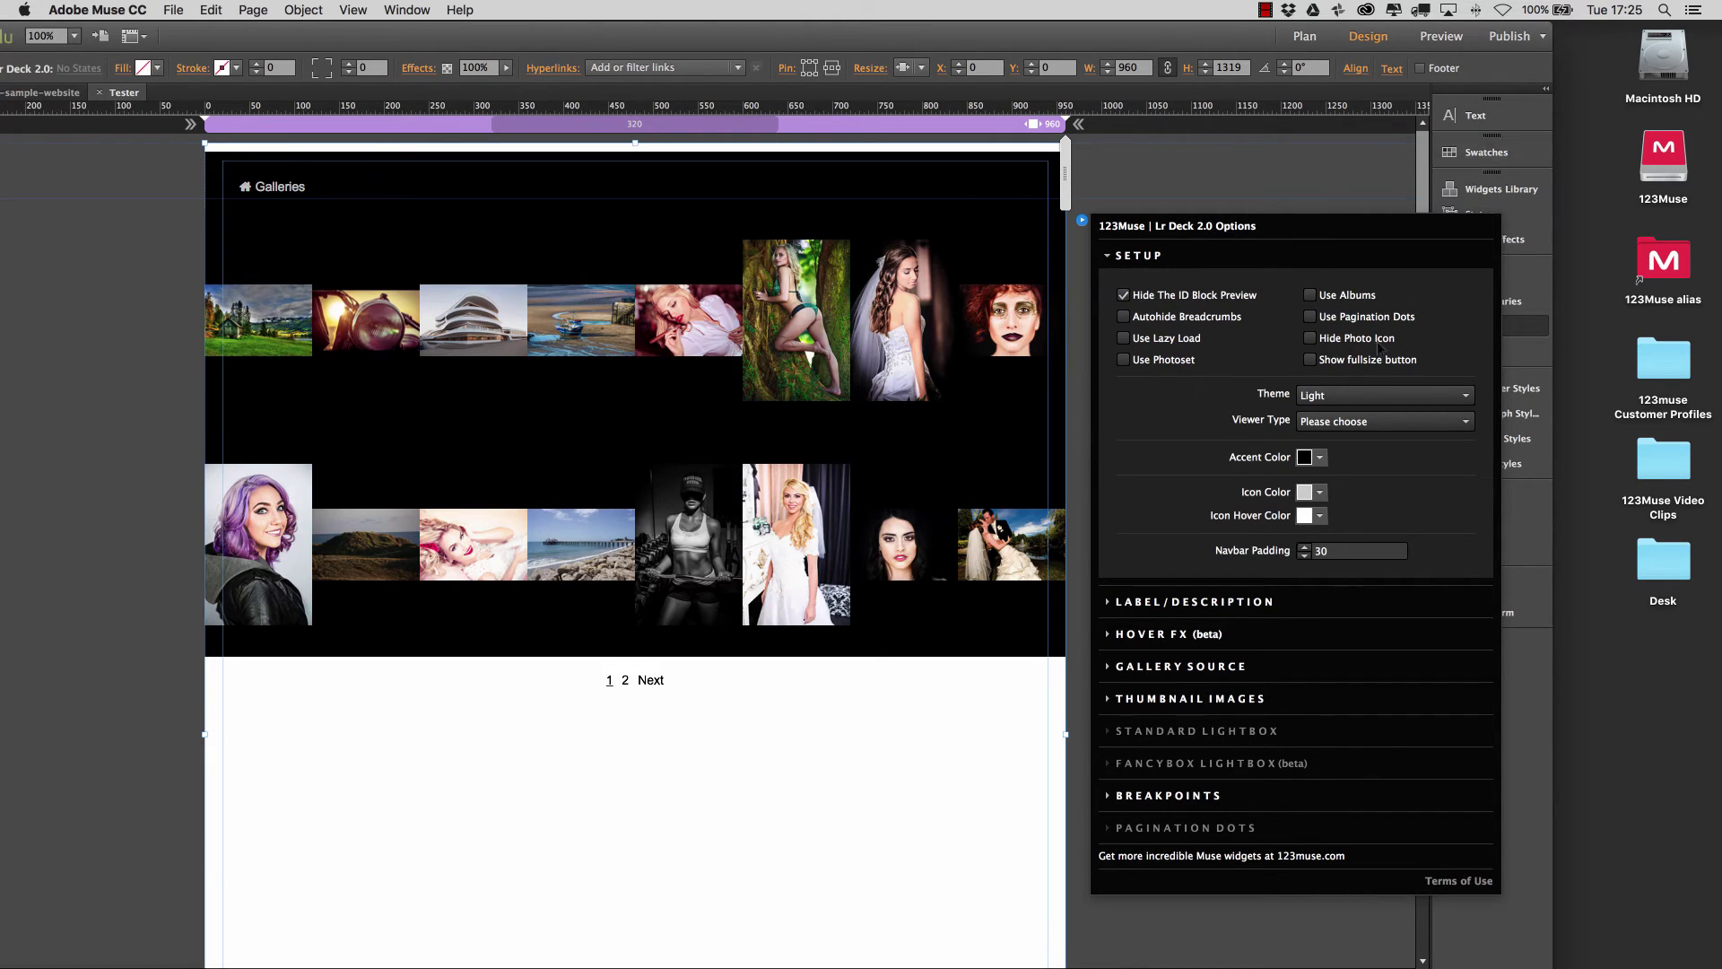
Set Viewer Type to Standard and keep the lightbox Toolbar Size at Standard.
left_click(1367, 422)
left_click(1341, 460)
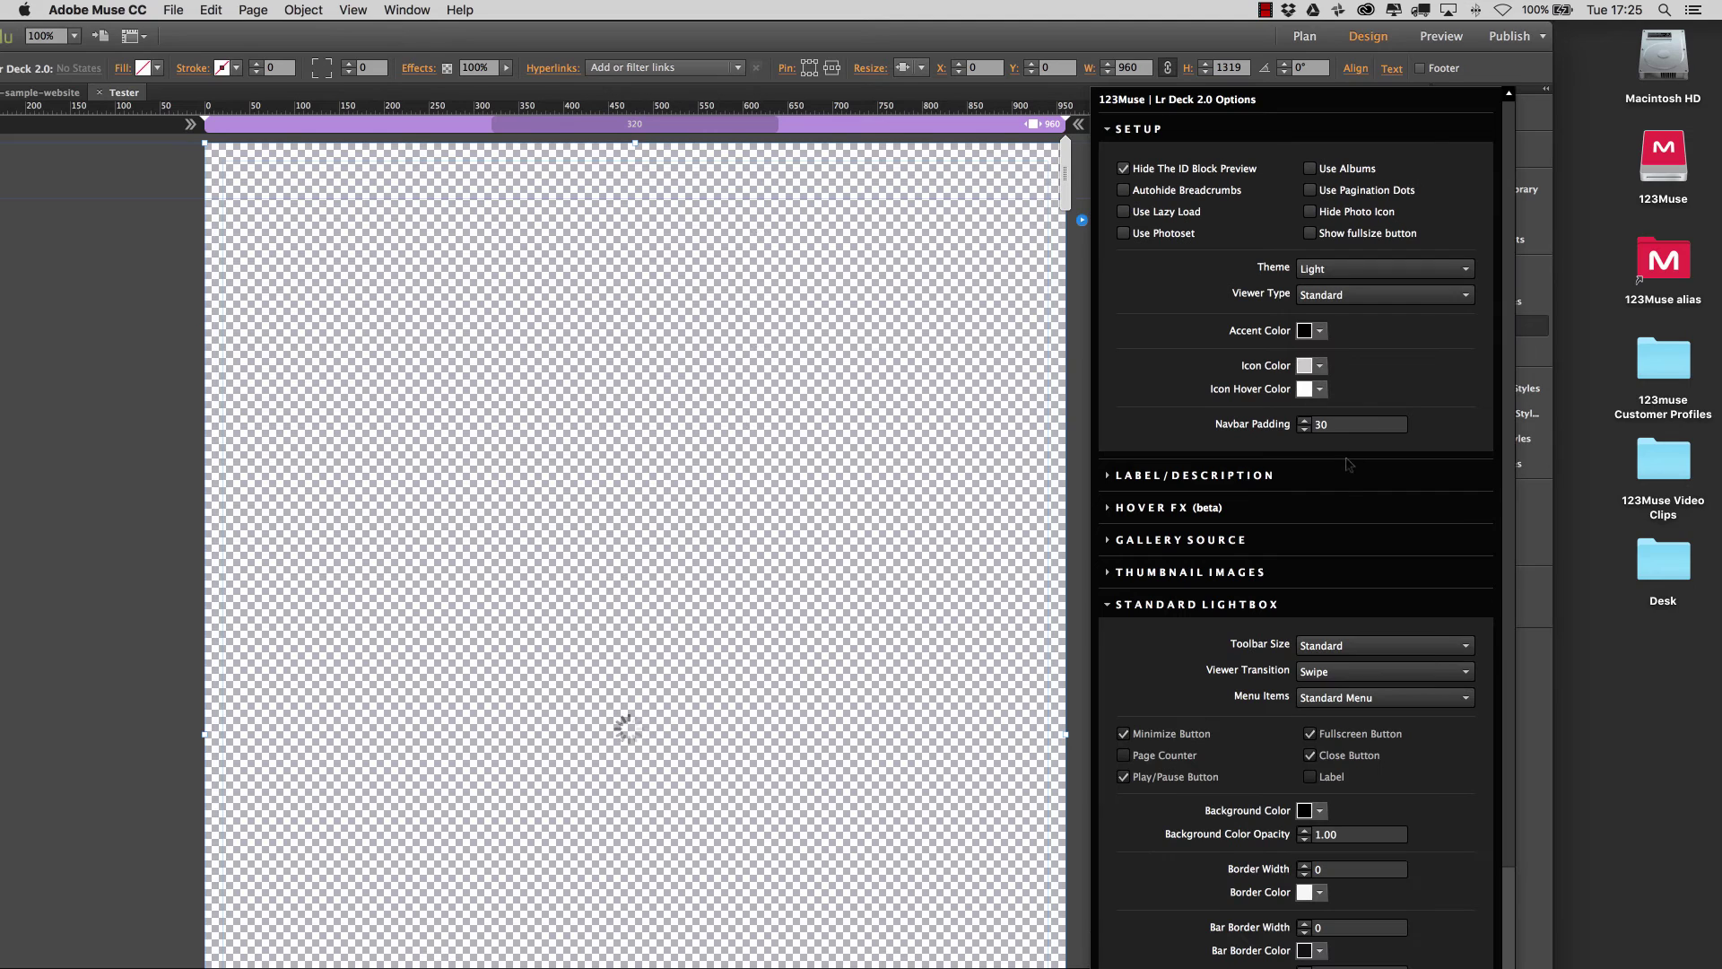
left_click(1137, 130)
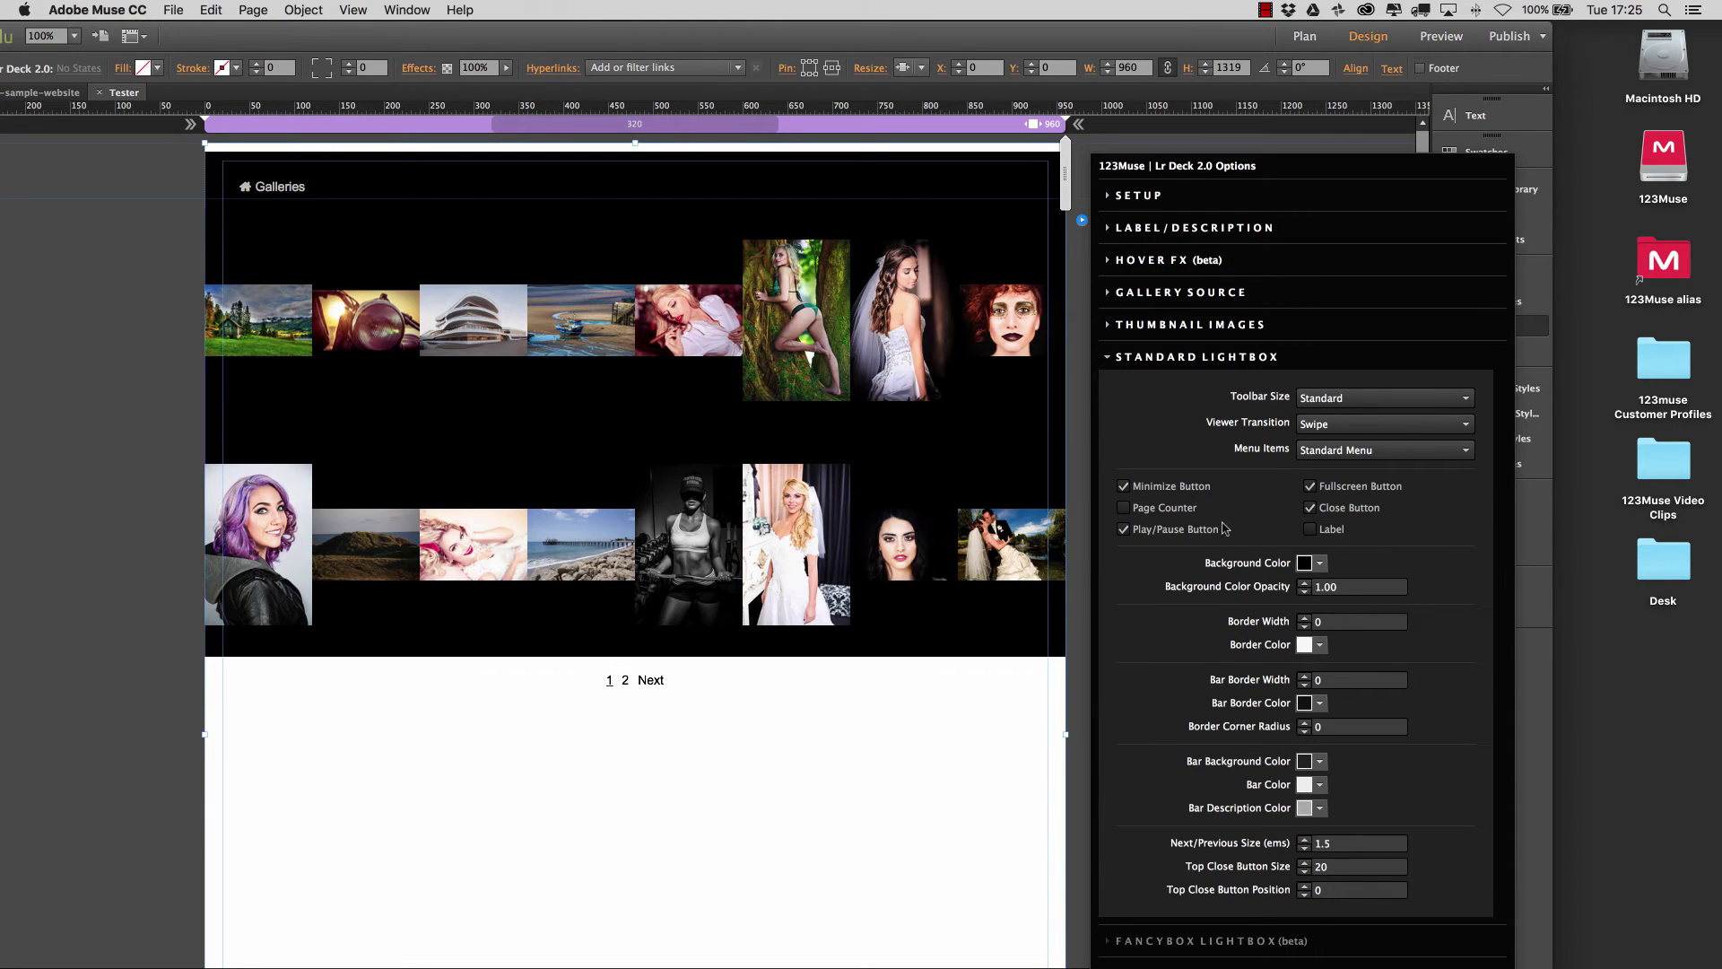
left_click(1322, 401)
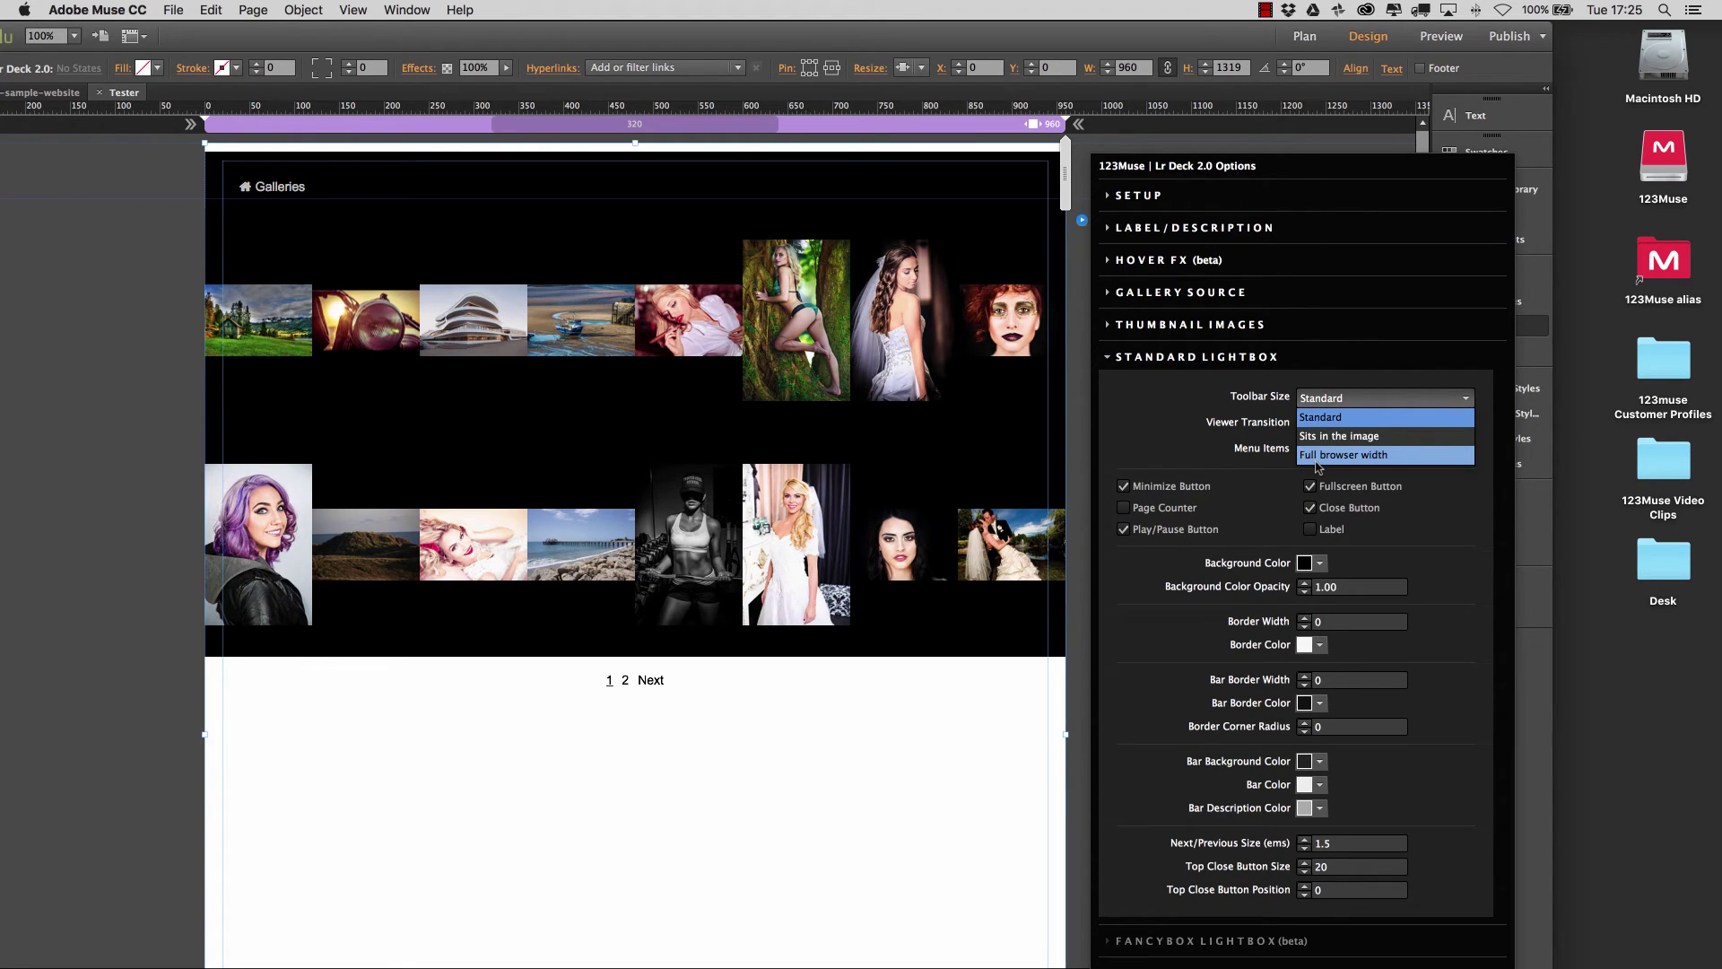
left_click(1195, 434)
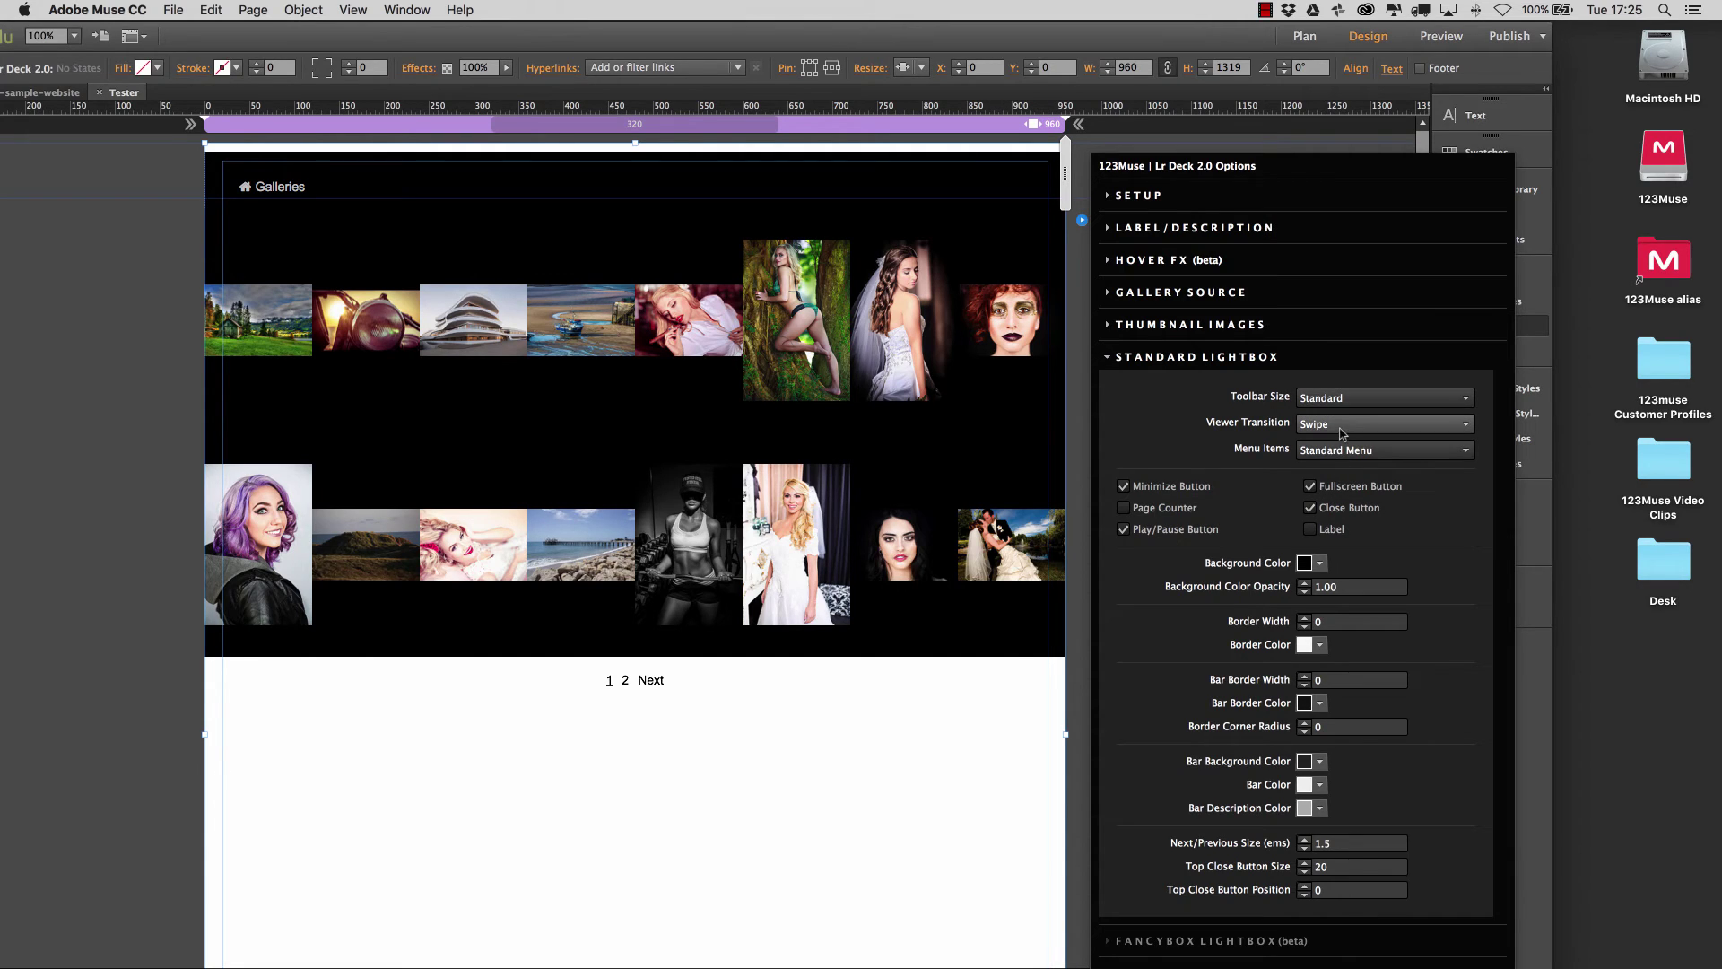
Set the Standard Lightbox Menu Items to Basic after briefly trying Custom.
left_click(1337, 456)
left_click(1178, 454)
left_click(1365, 452)
left_click(1186, 450)
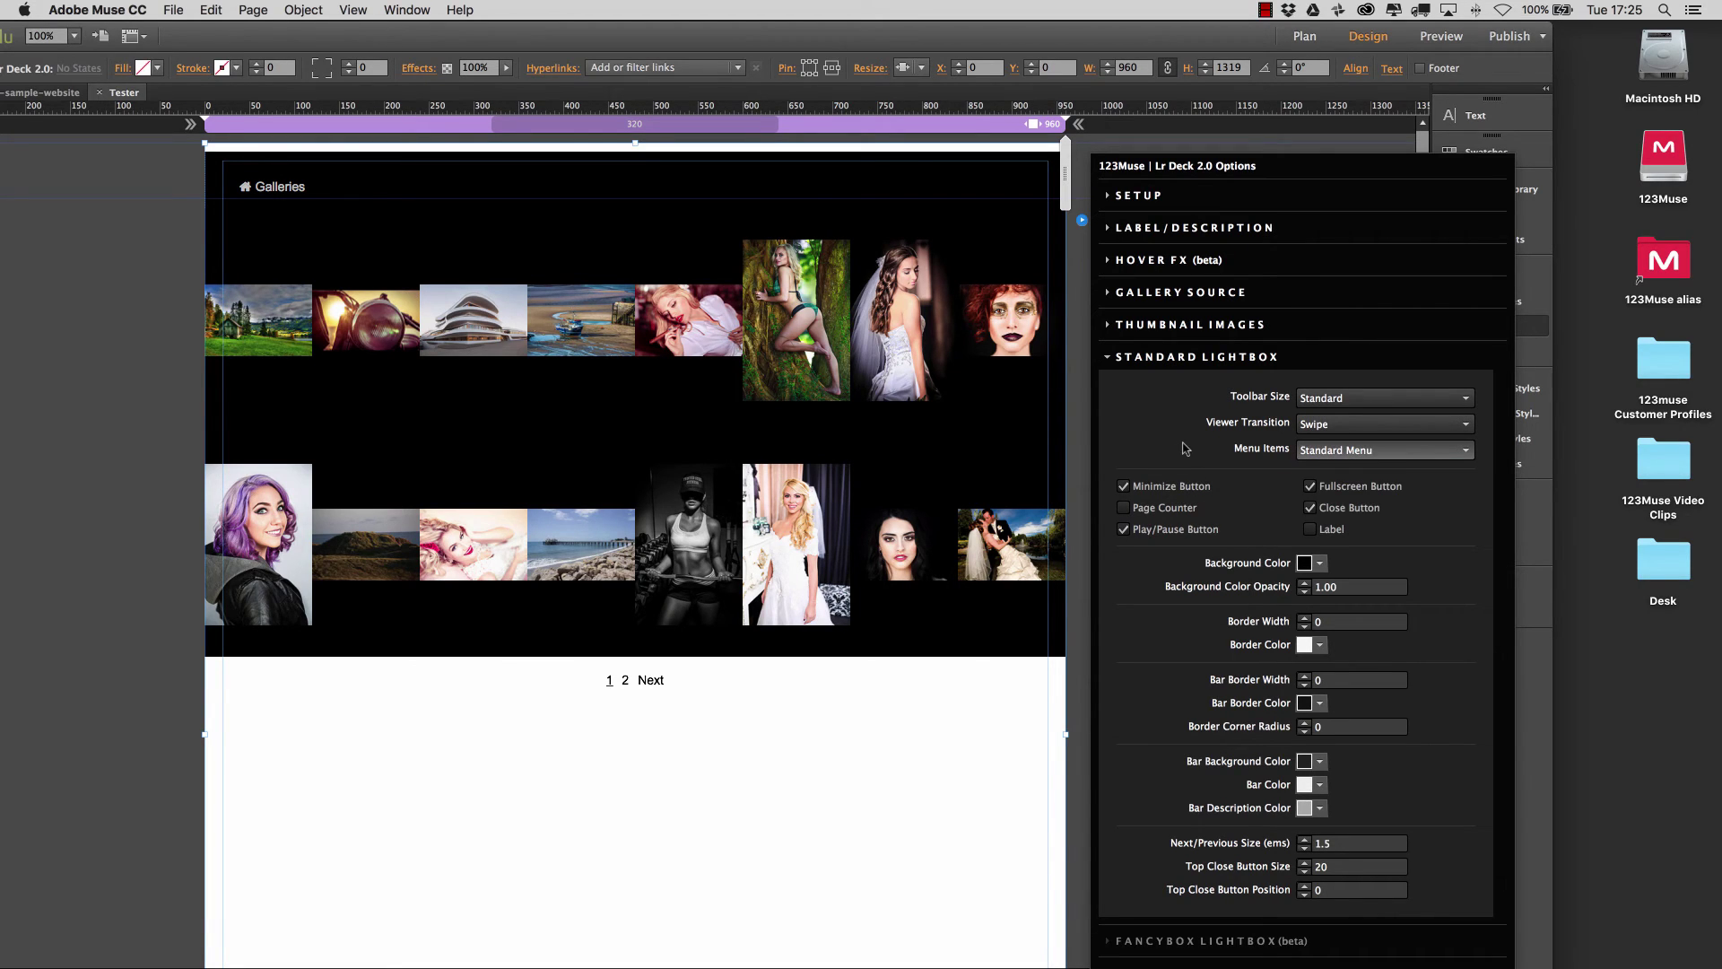
left_click(1377, 454)
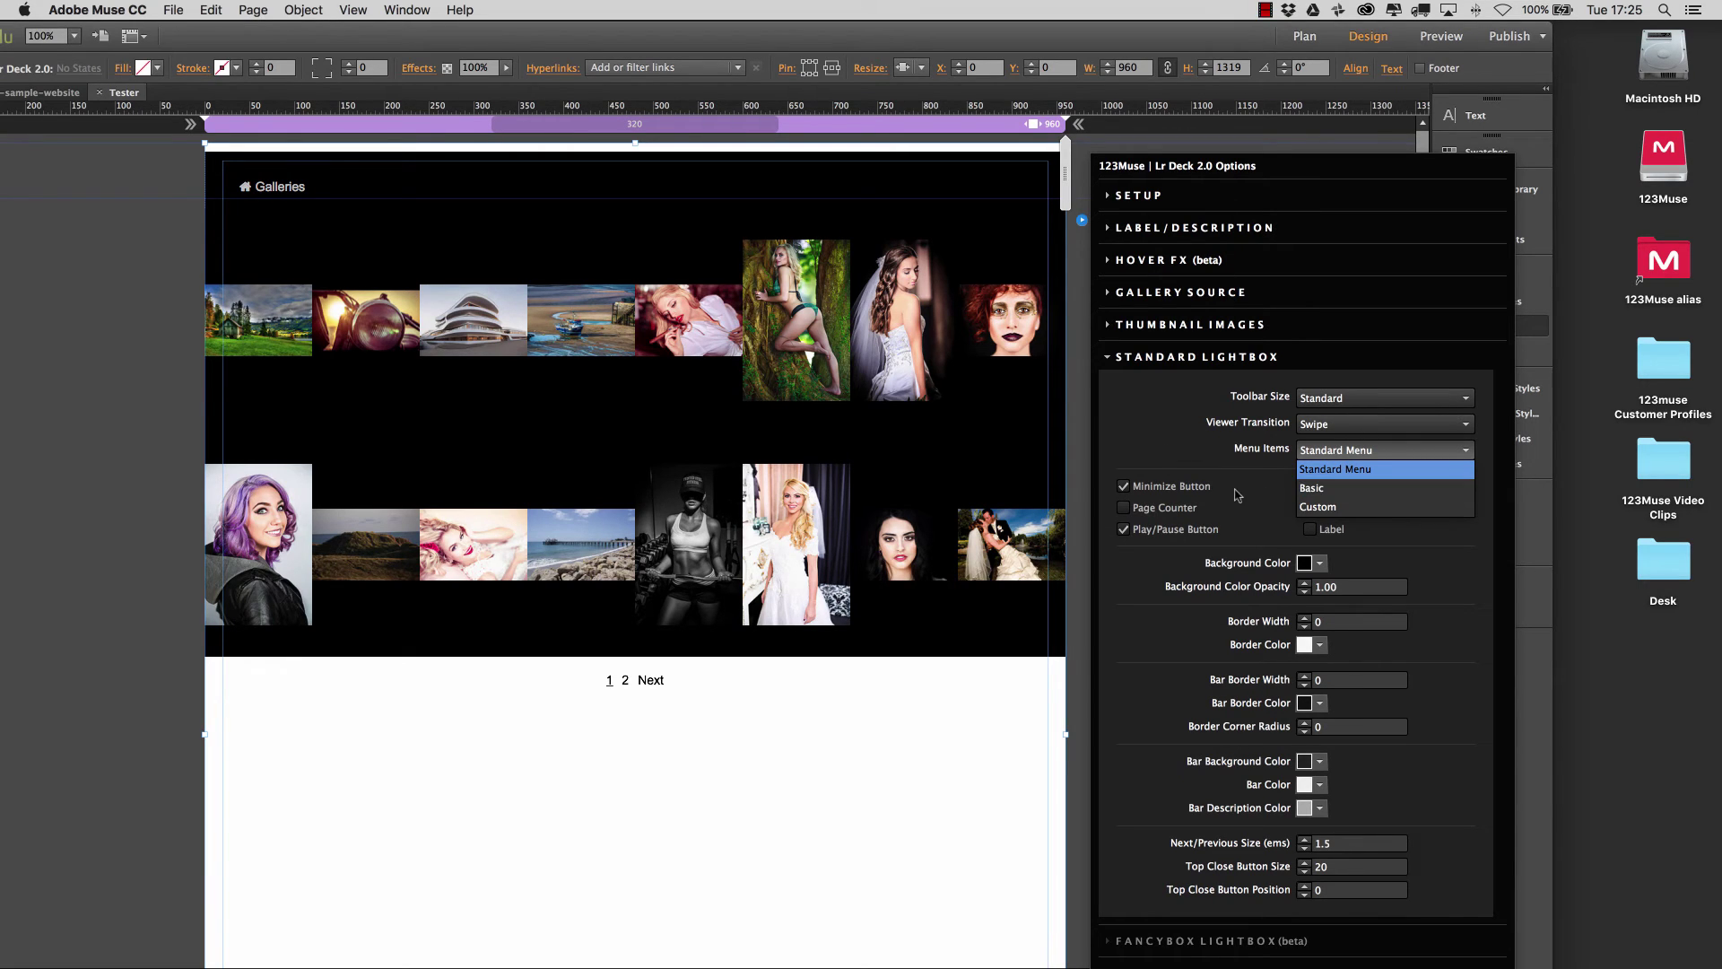
left_click(1315, 508)
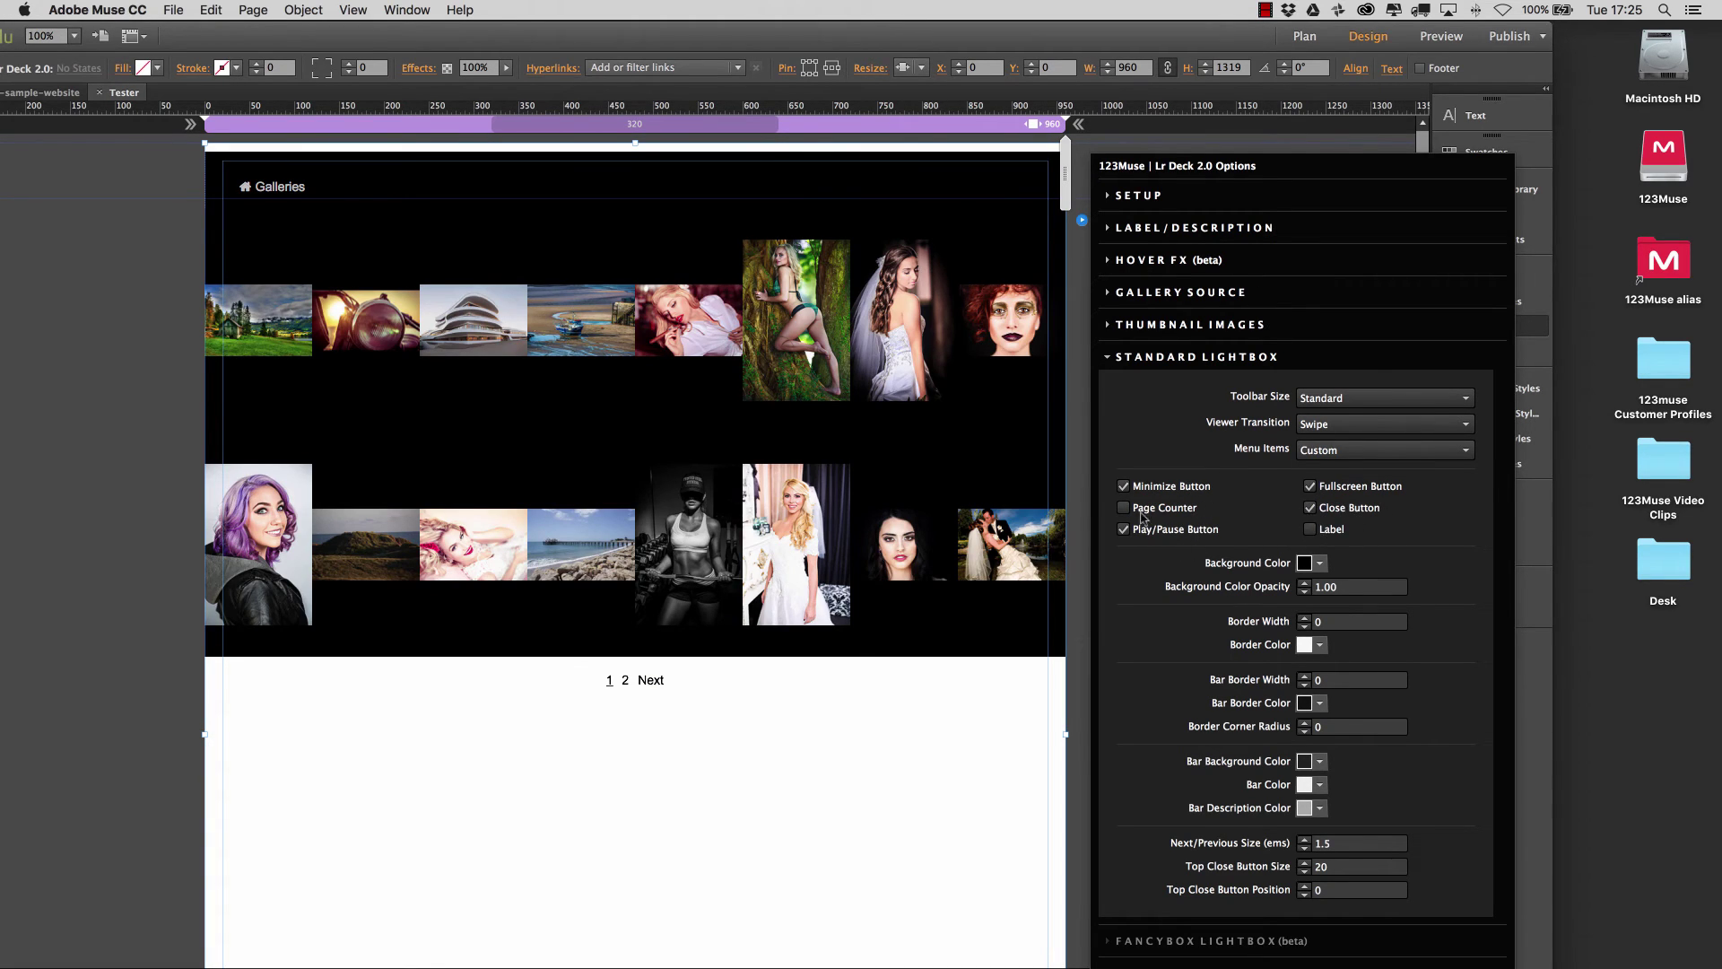
left_click(1334, 453)
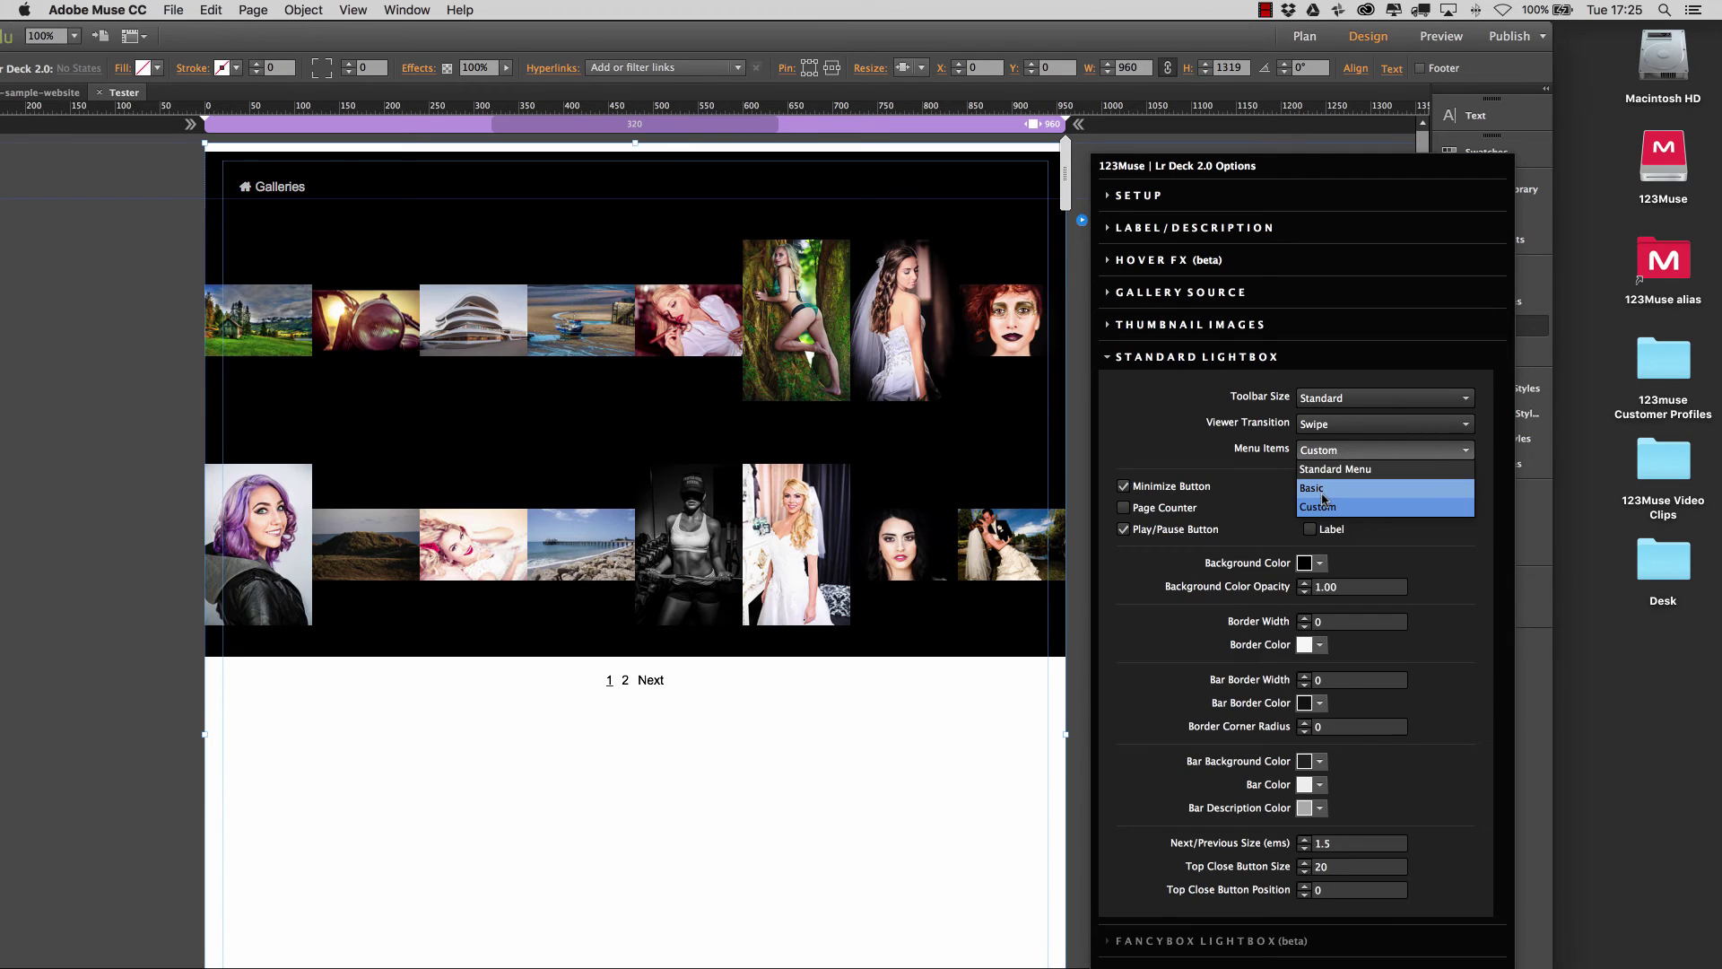
left_click(1323, 489)
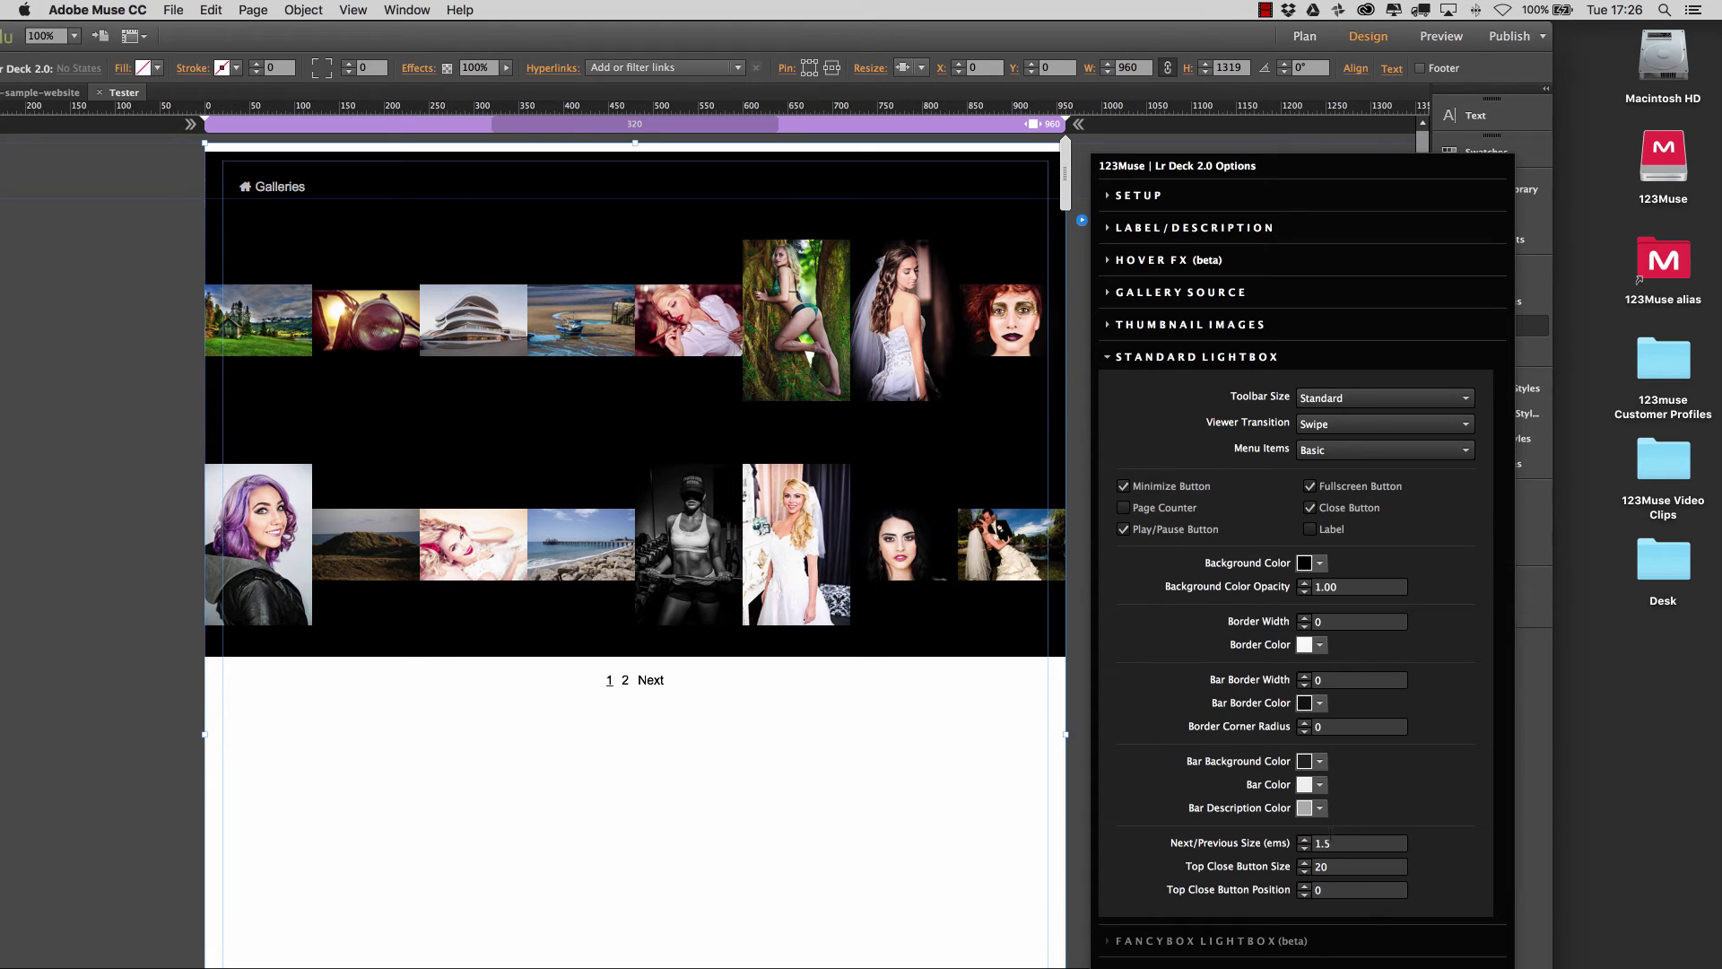
left_click(1169, 359)
left_click(1170, 424)
Switch the gallery's Viewer Type to Fancy Box.
left_click(1158, 229)
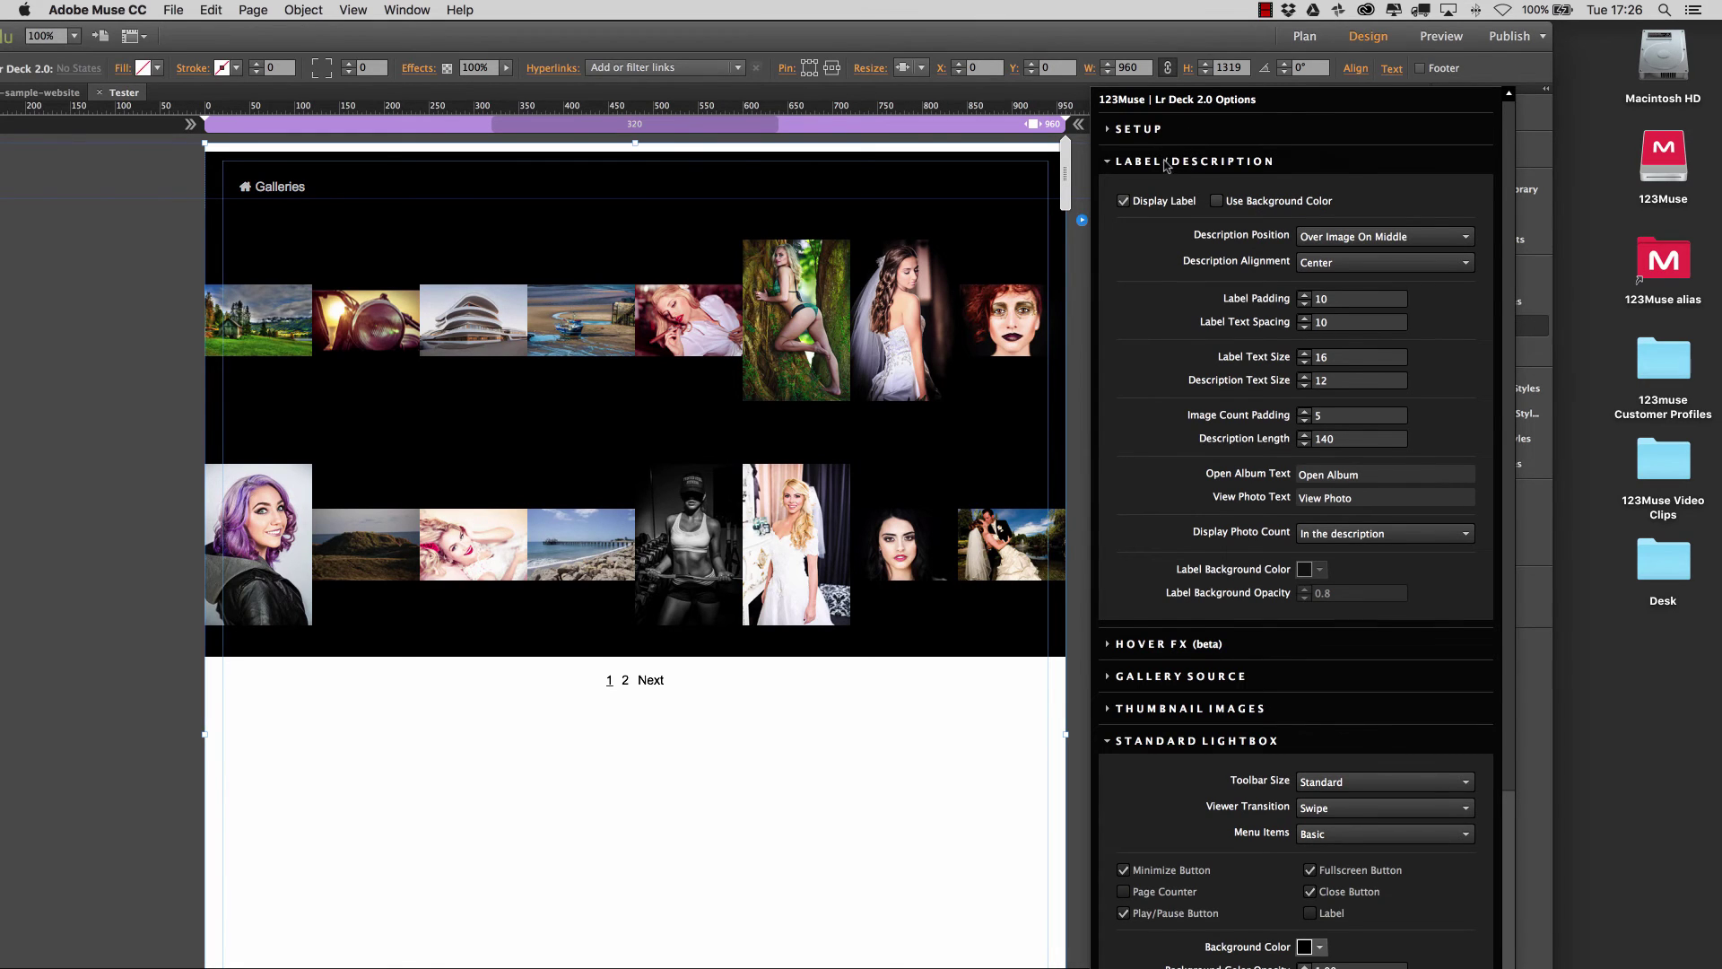
left_click(1169, 164)
left_click(1142, 131)
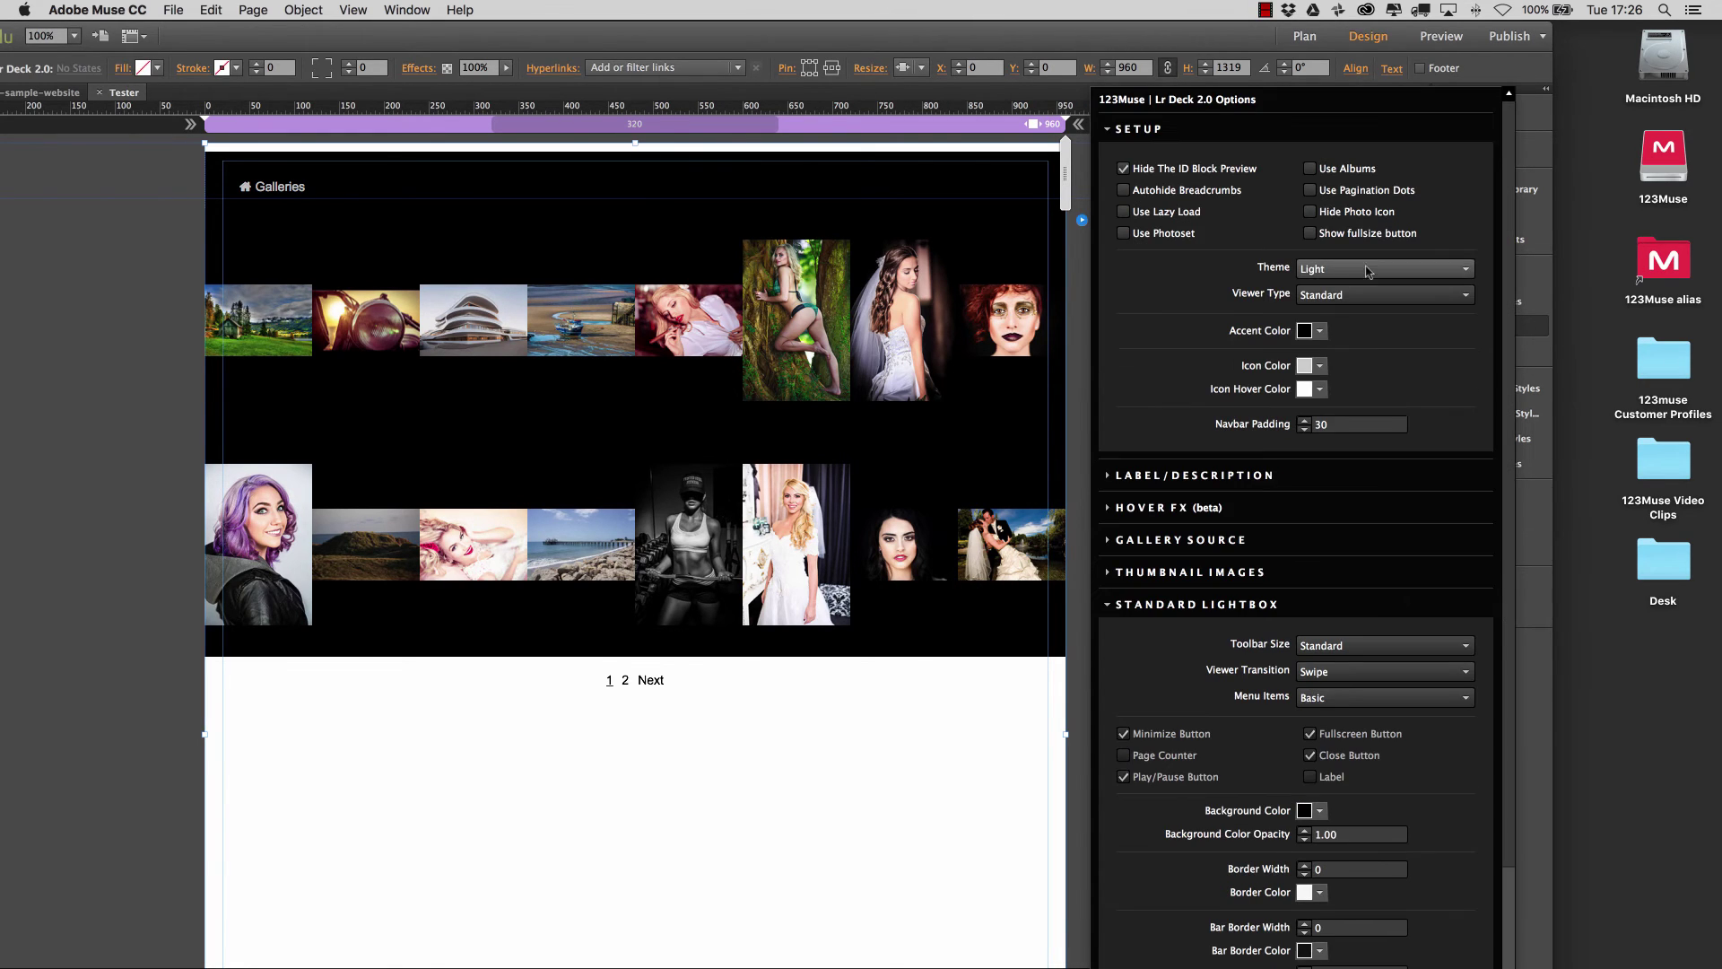
left_click(1351, 295)
left_click(1351, 352)
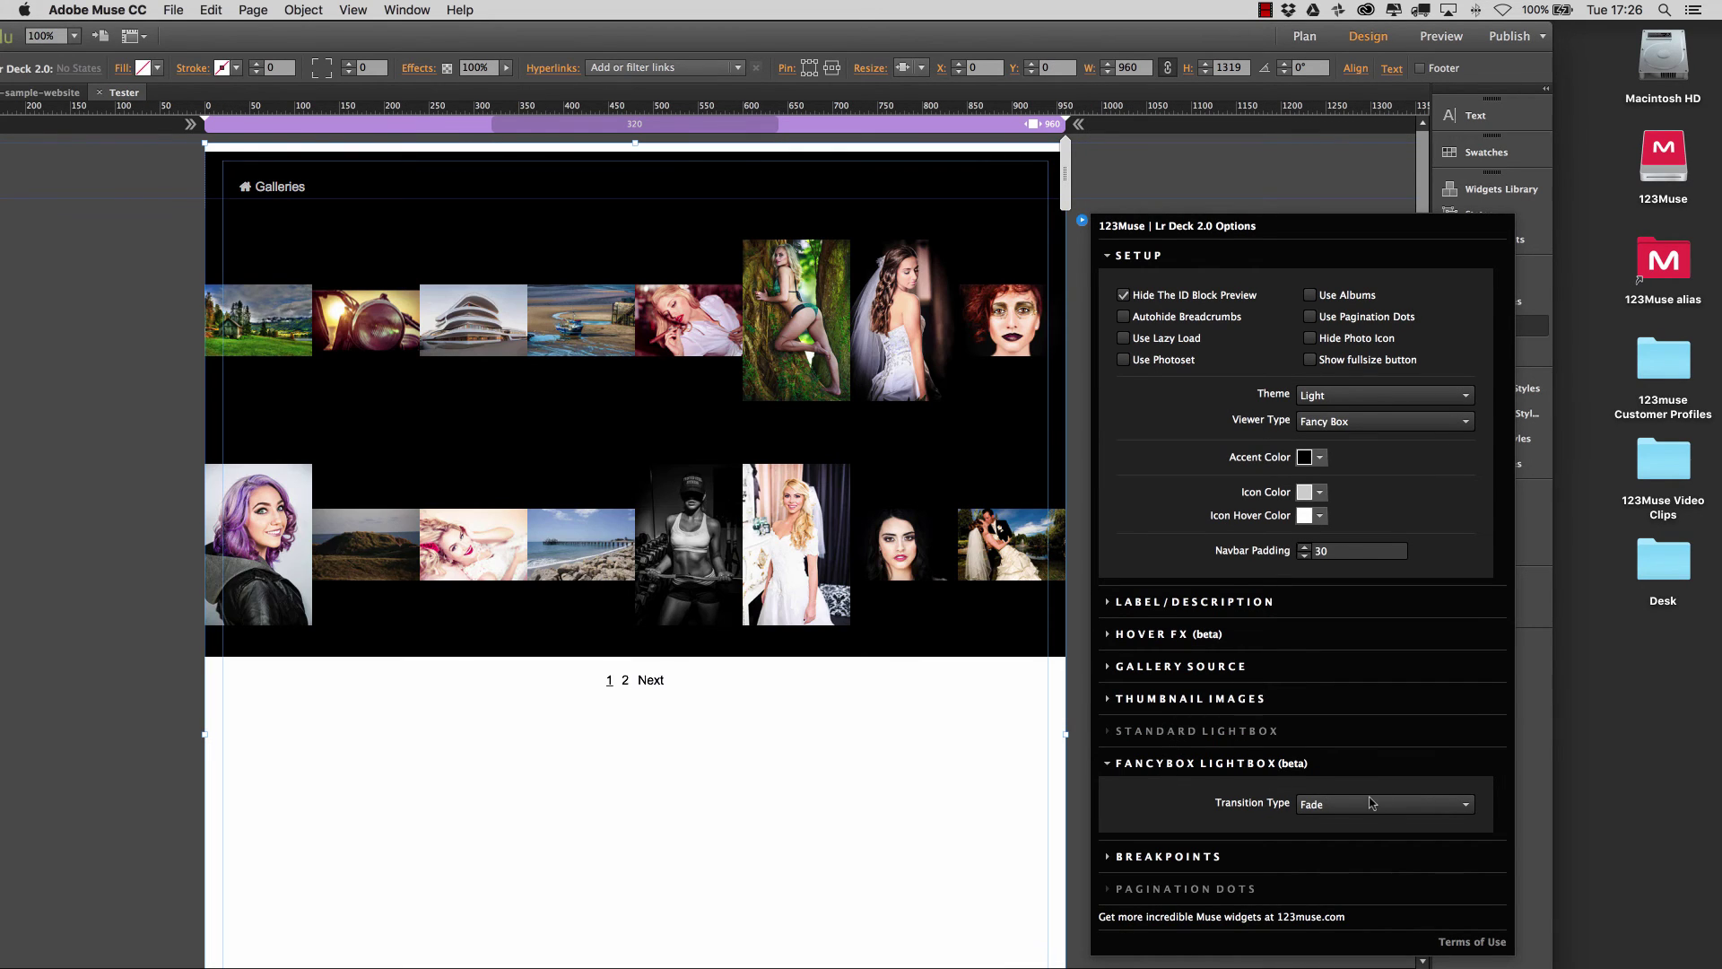
Check the Fancy Box transition types, then return Viewer Type to Standard.
left_click(1372, 804)
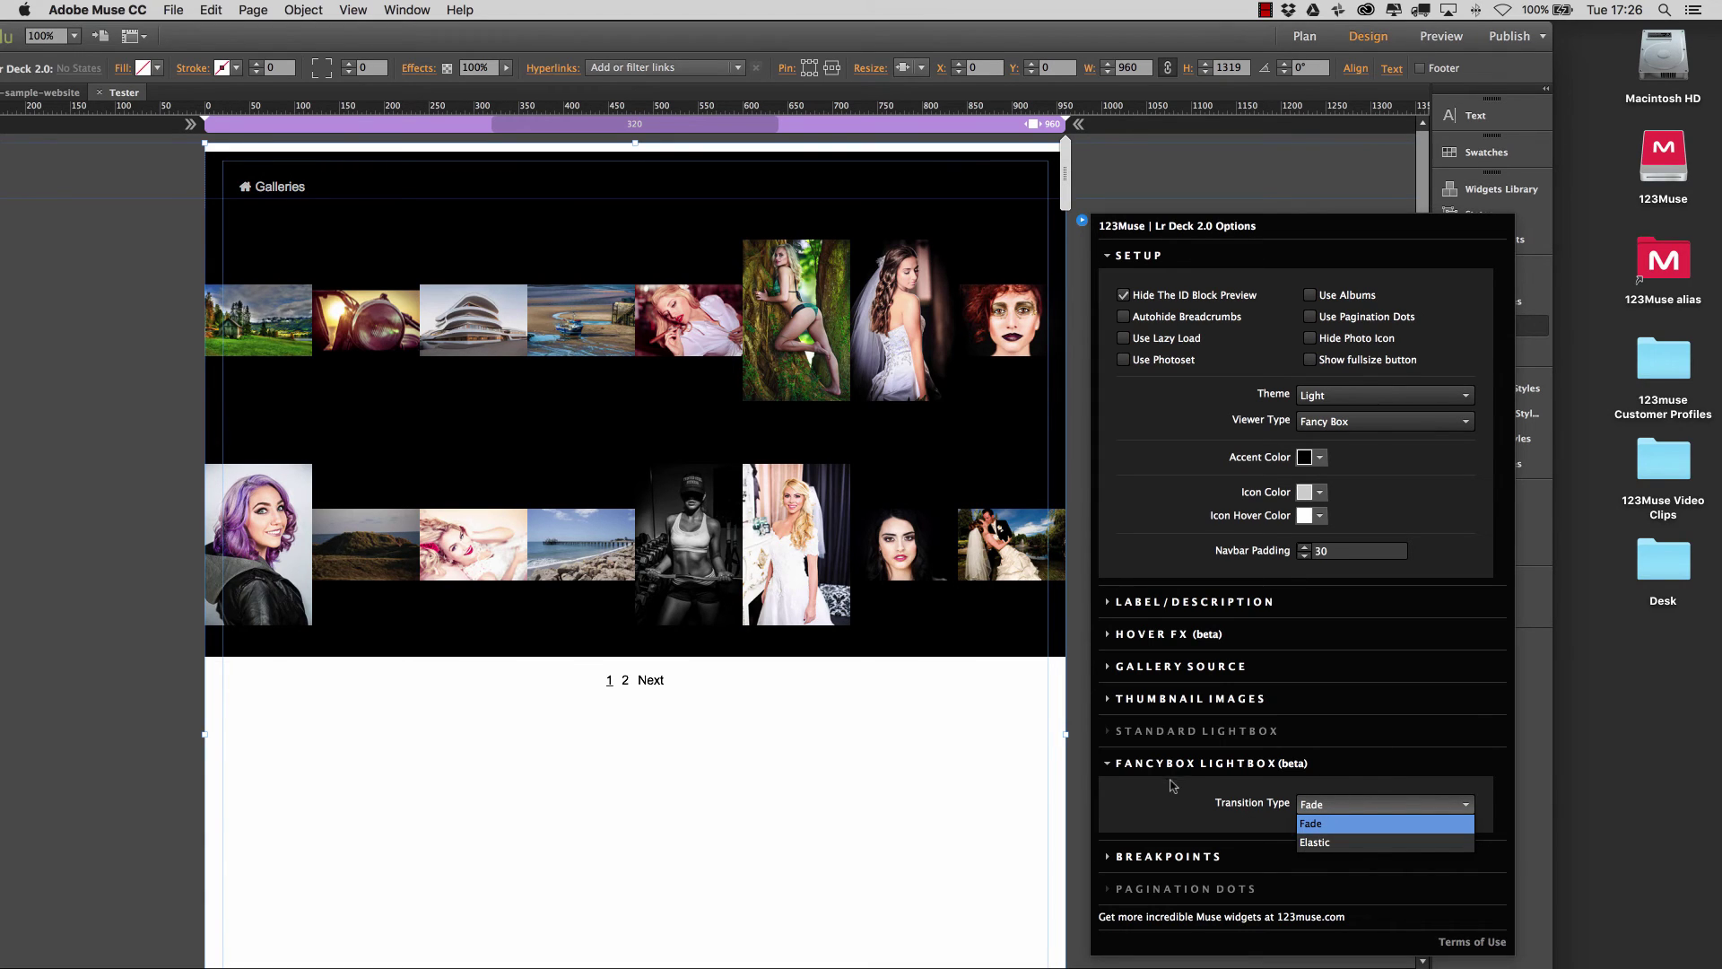
left_click(1382, 423)
left_click(1385, 429)
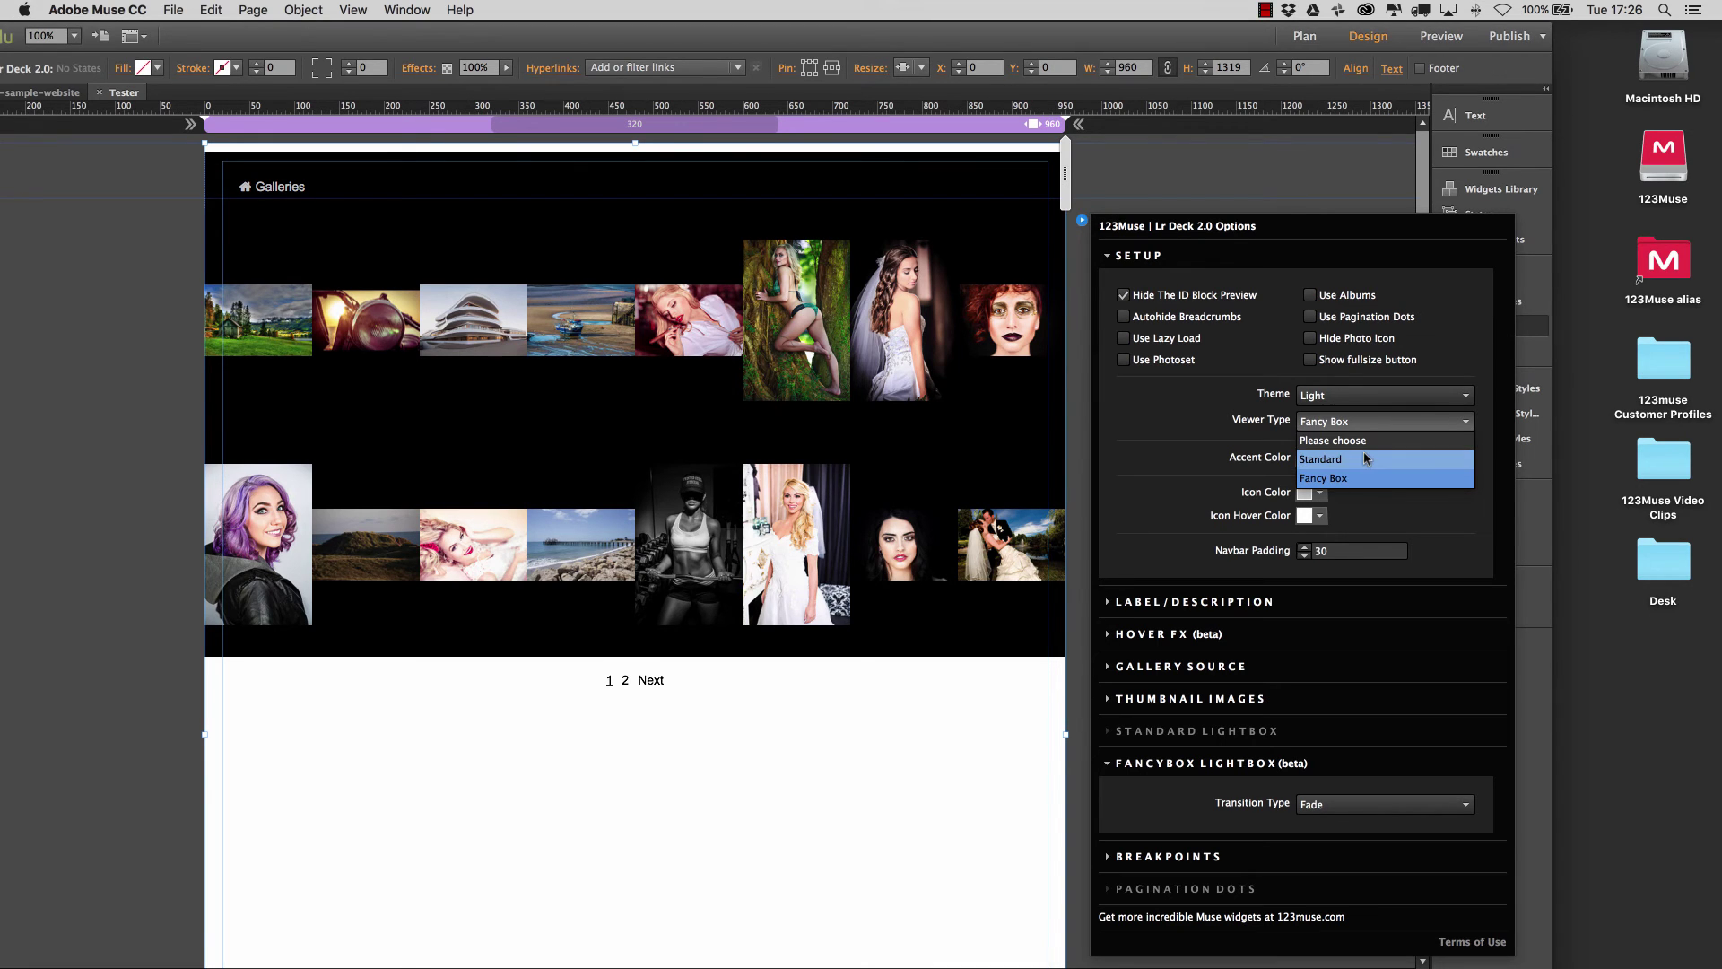
left_click(1363, 458)
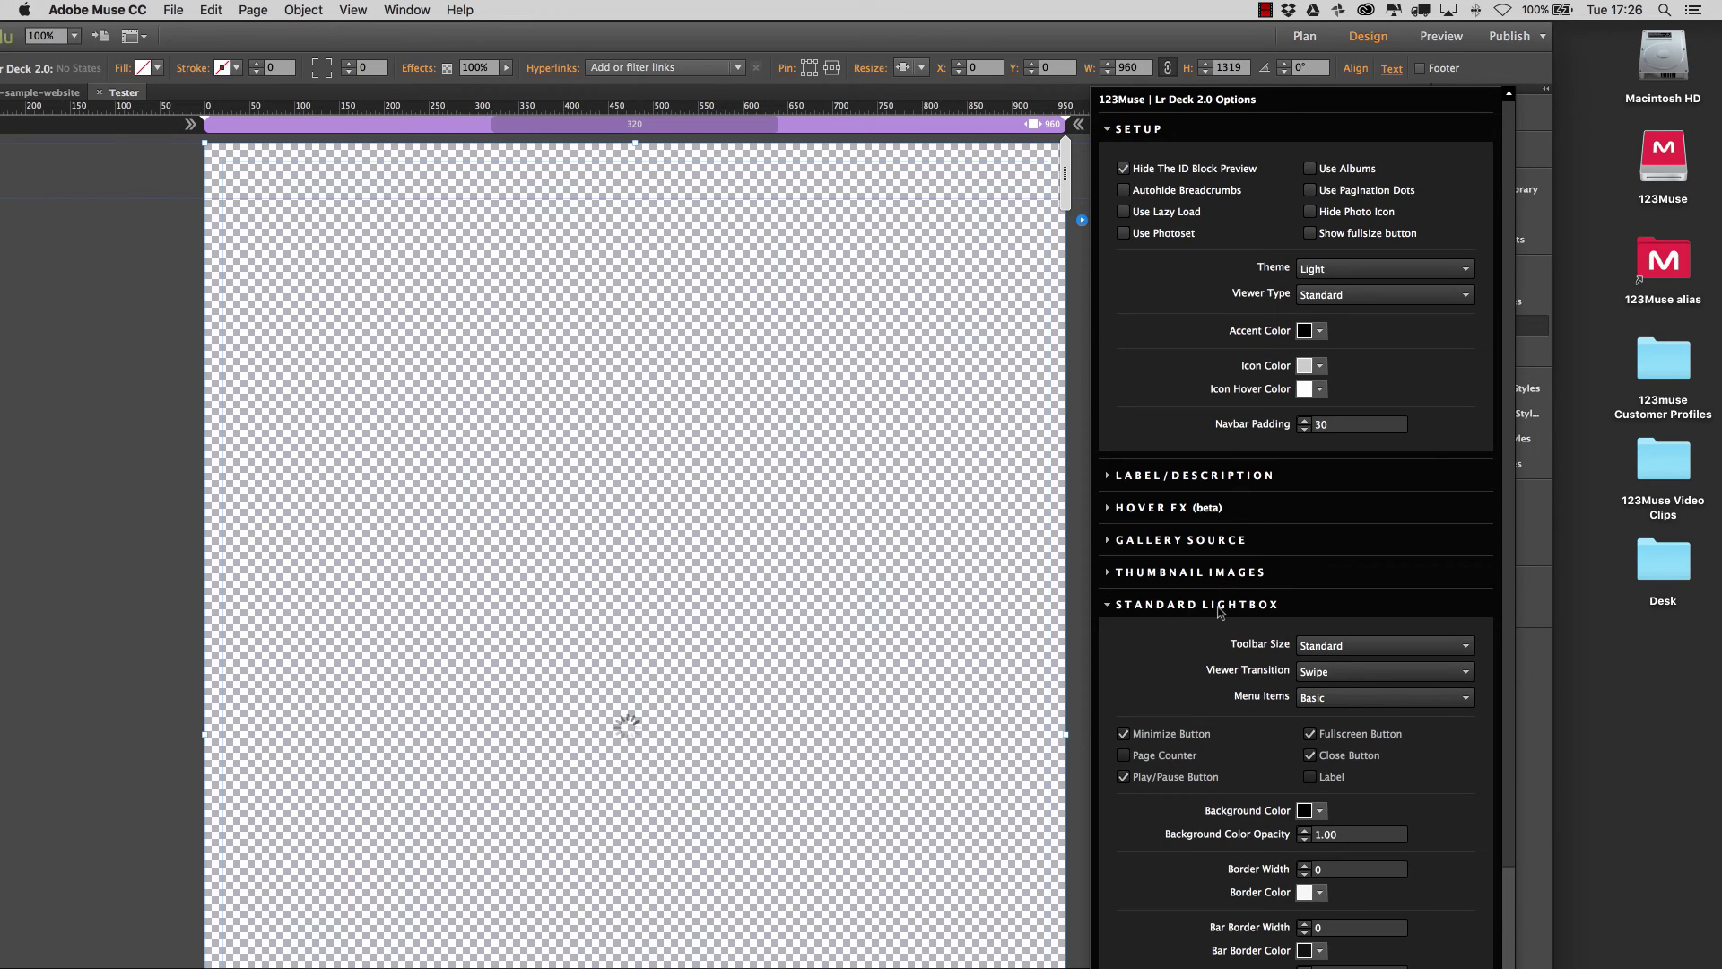
left_click(1228, 605)
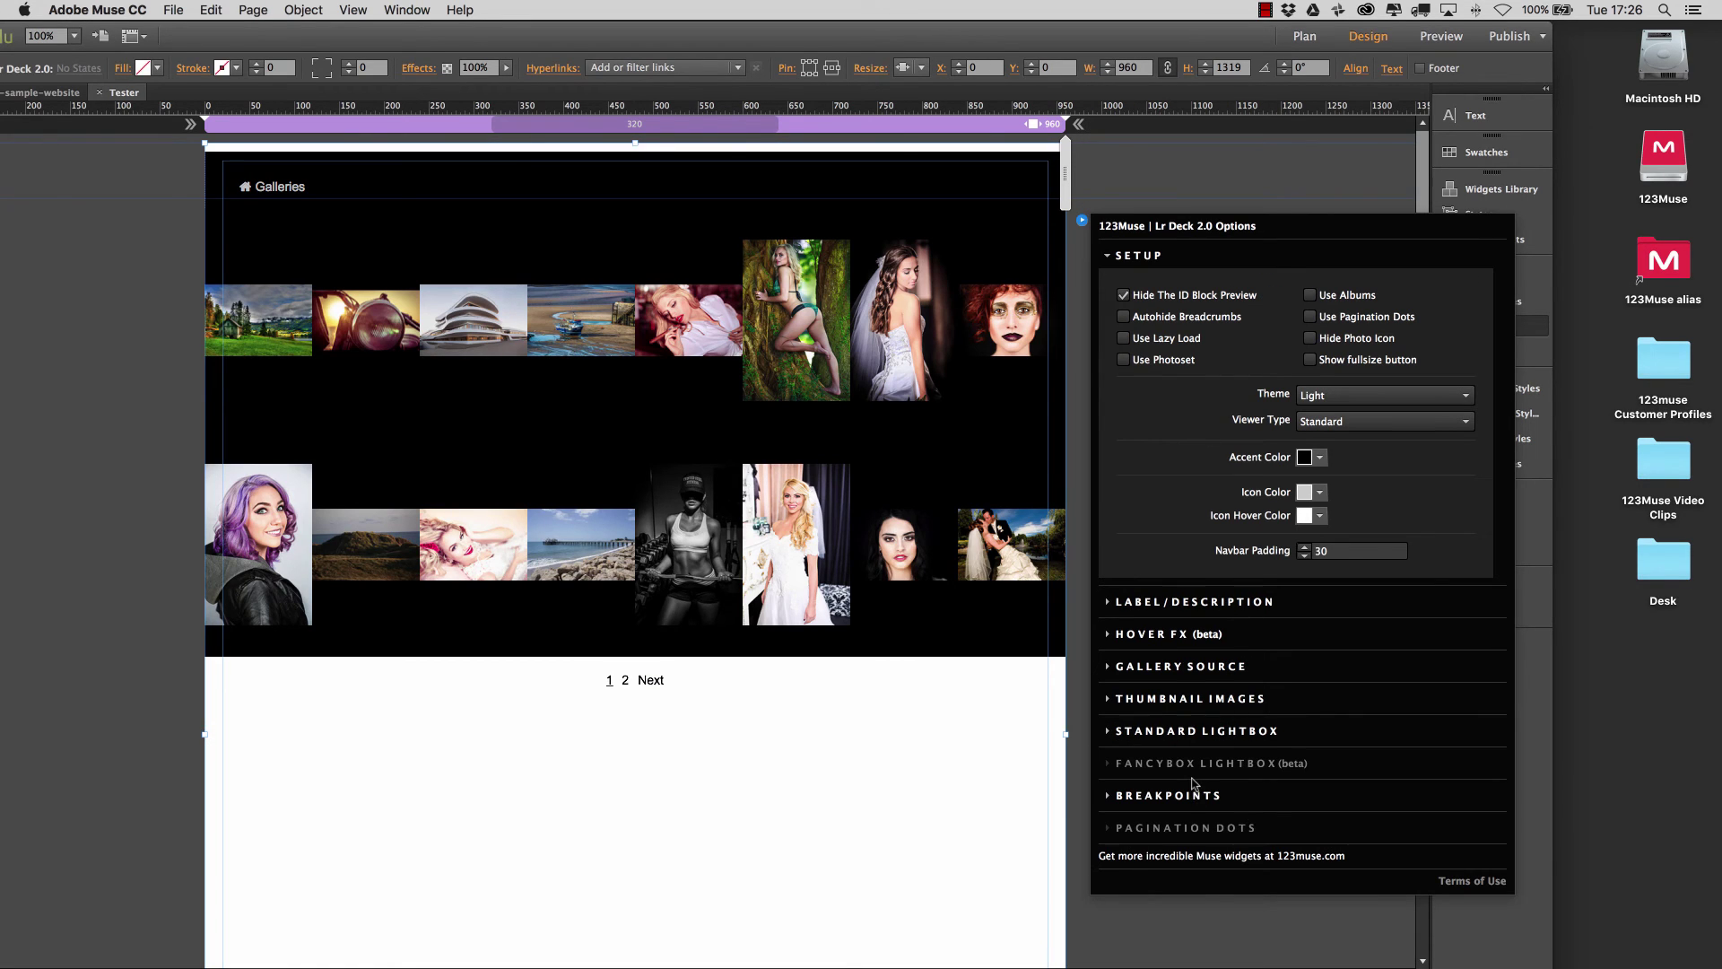
Expand Breakpoints (480, 992, 1200, 1800) and collapse the Setup section.
left_click(1161, 796)
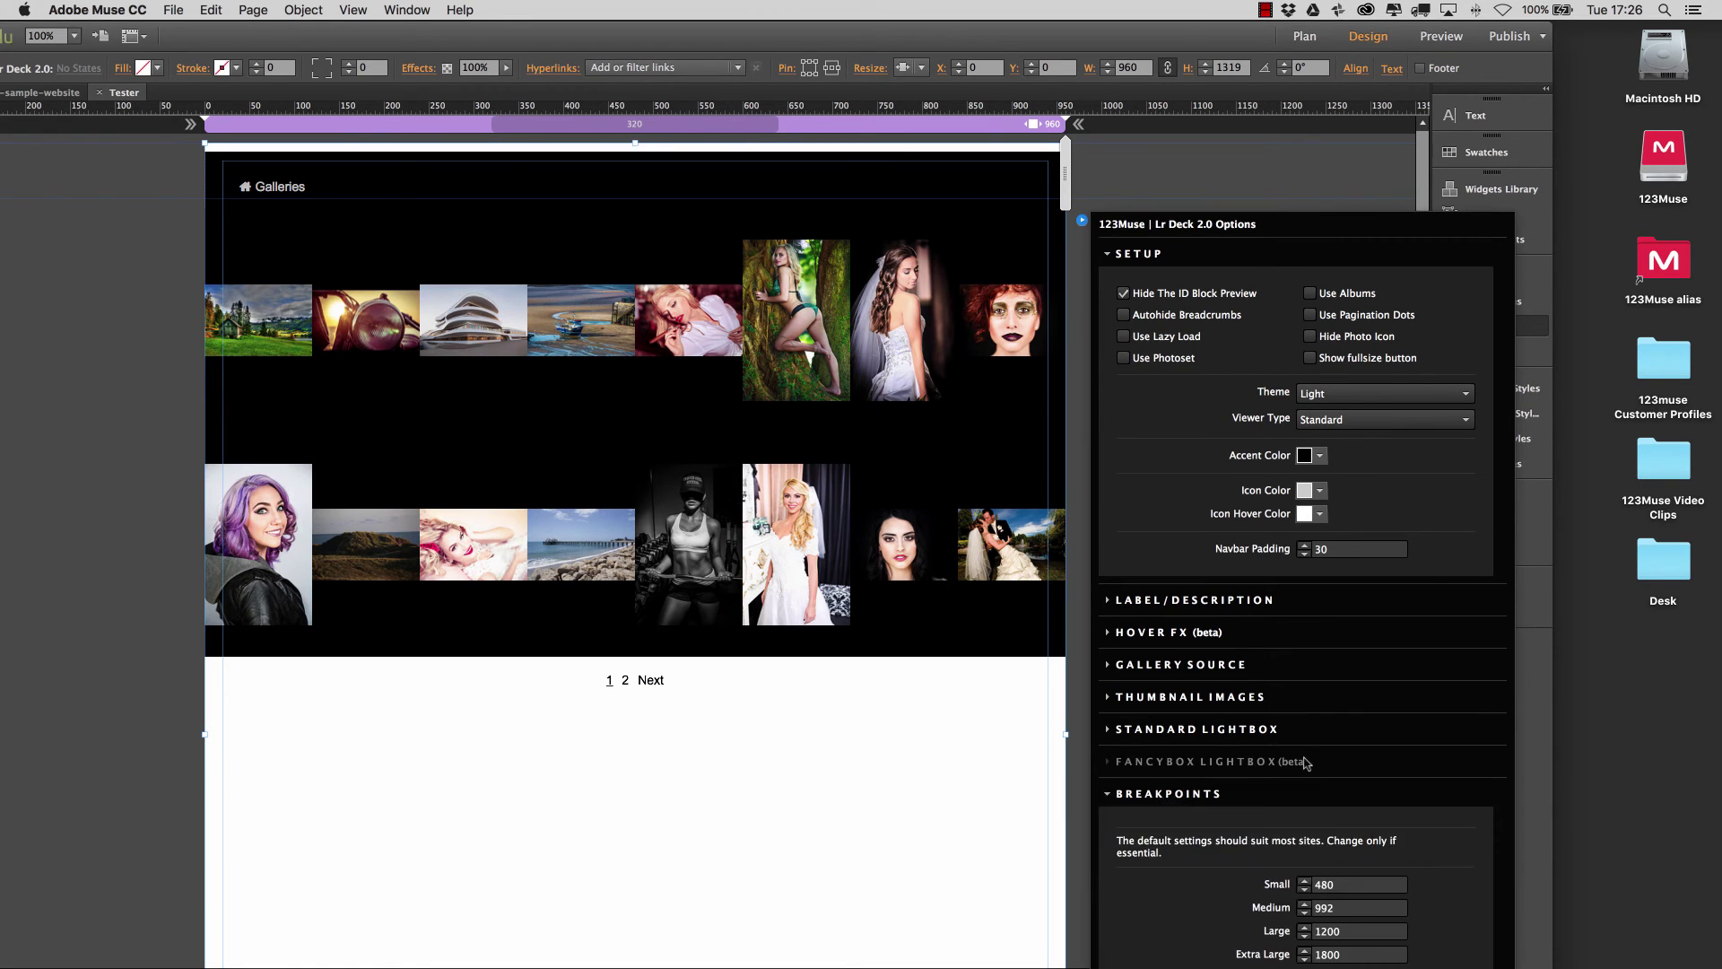
left_click(1138, 256)
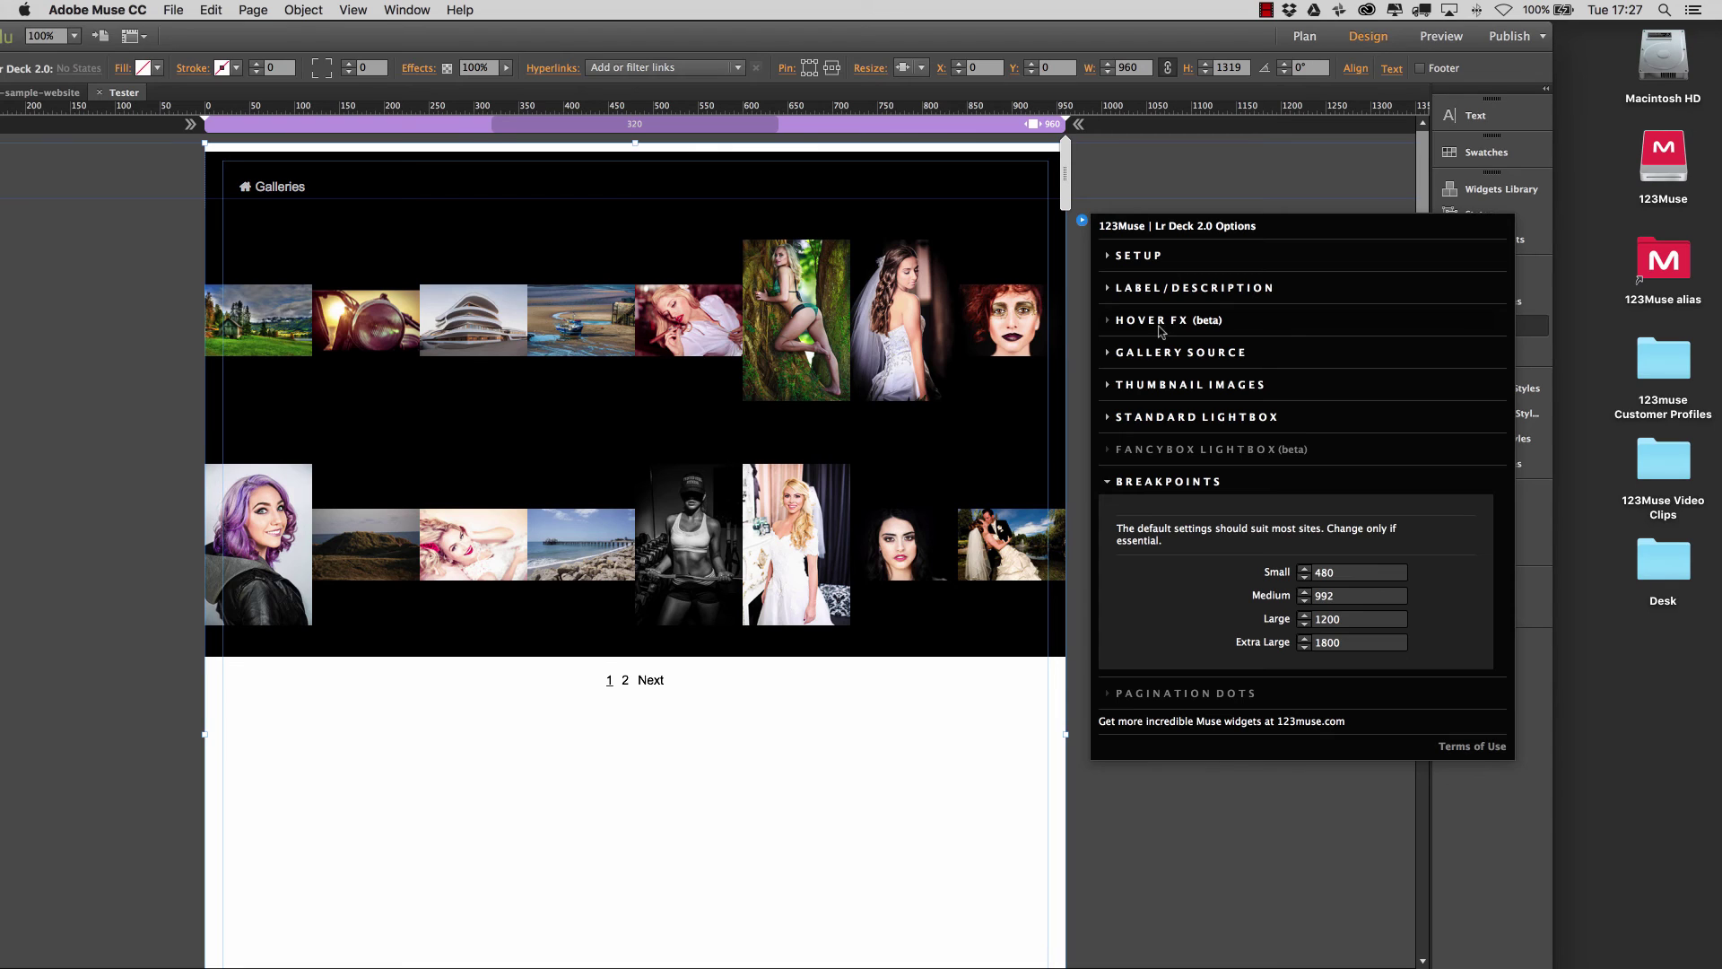
Deselect the gallery and review Tester's Page Properties, keeping Fluid Width and cancelling.
left_click(253, 10)
mouse_move(304, 76)
left_click(127, 175)
left_click(251, 10)
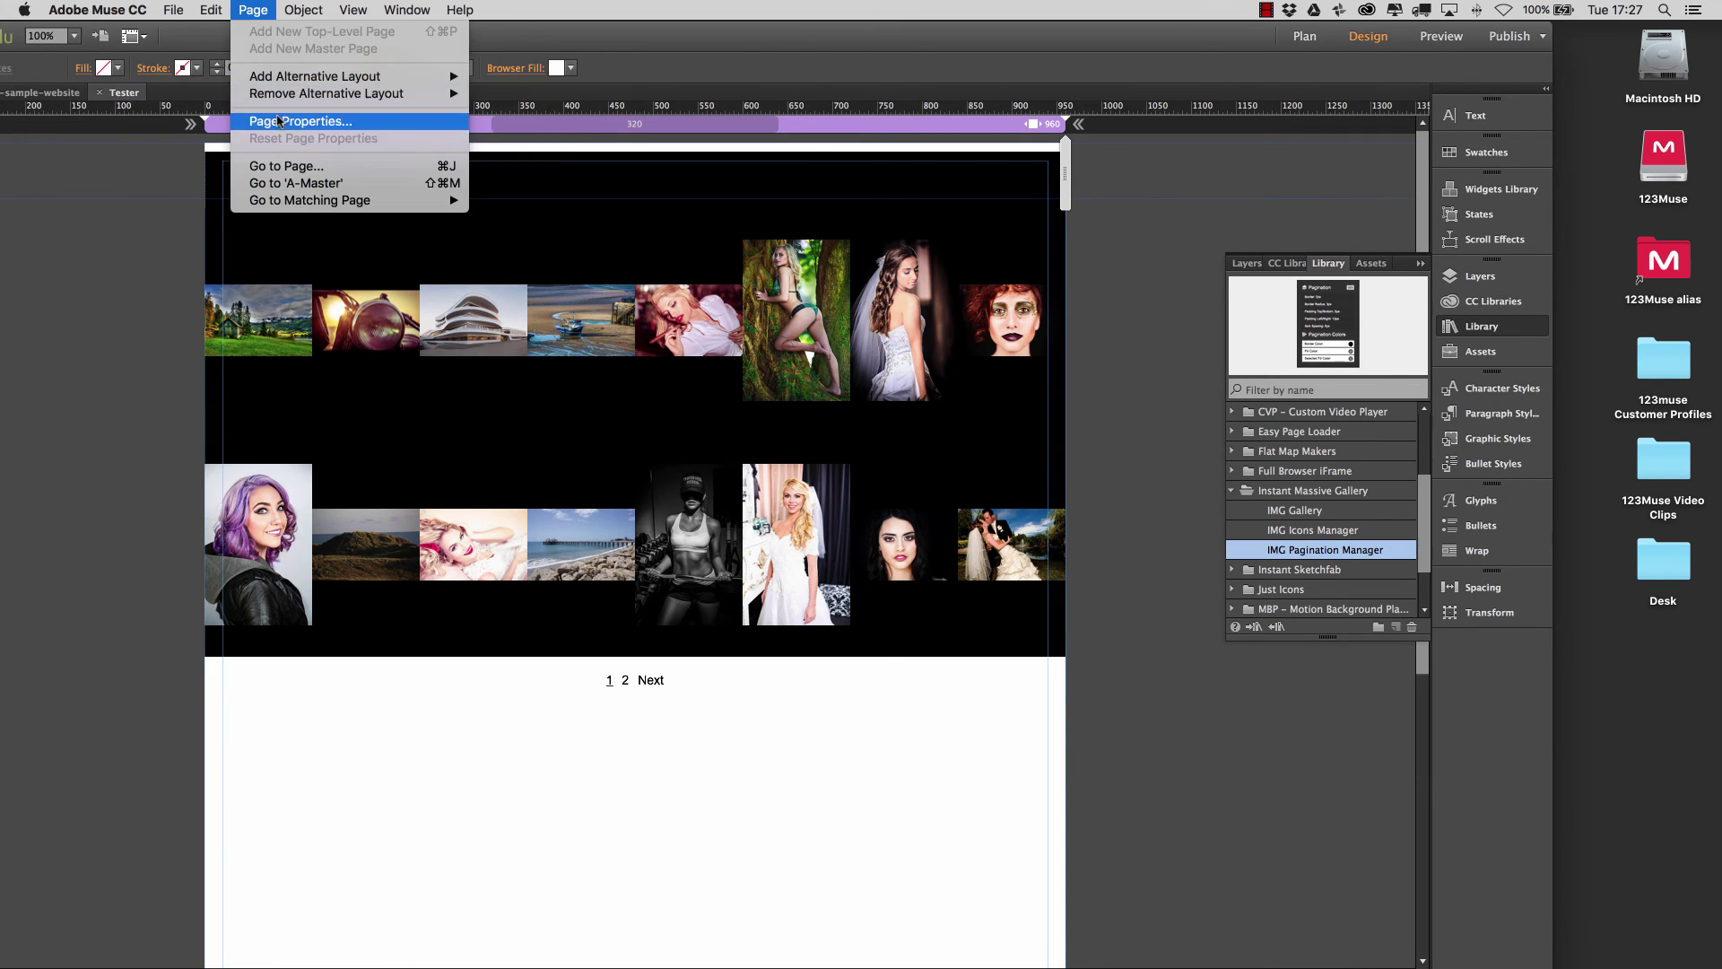
left_click(299, 121)
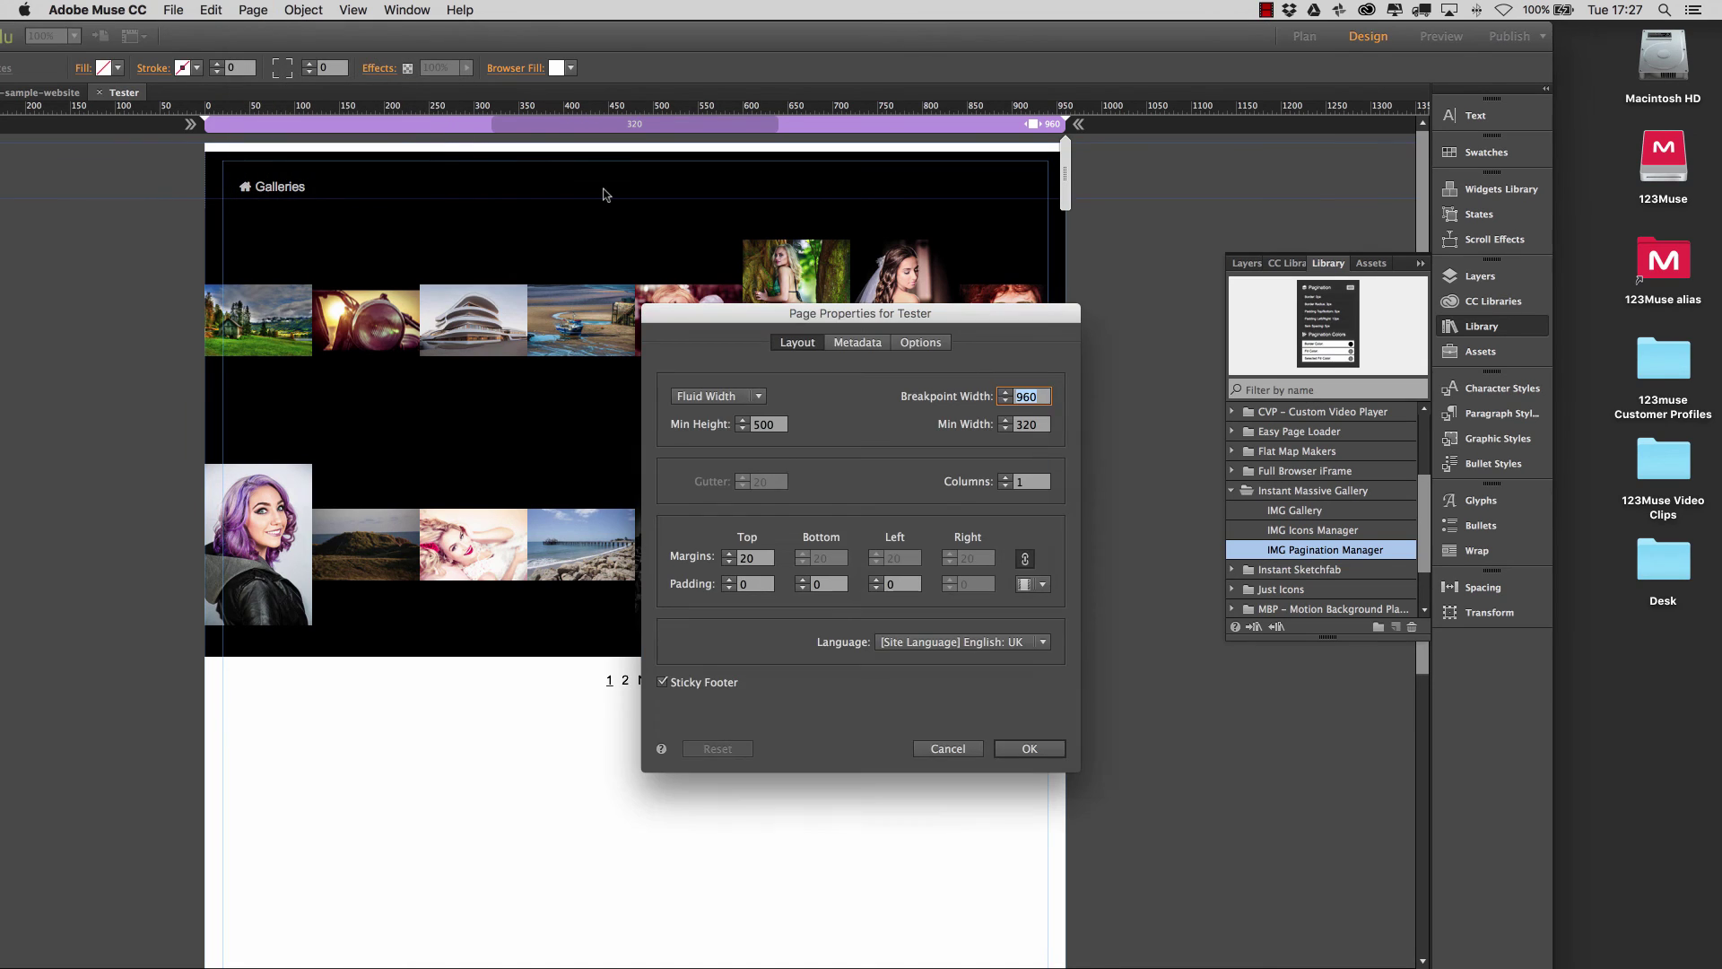
left_click(753, 397)
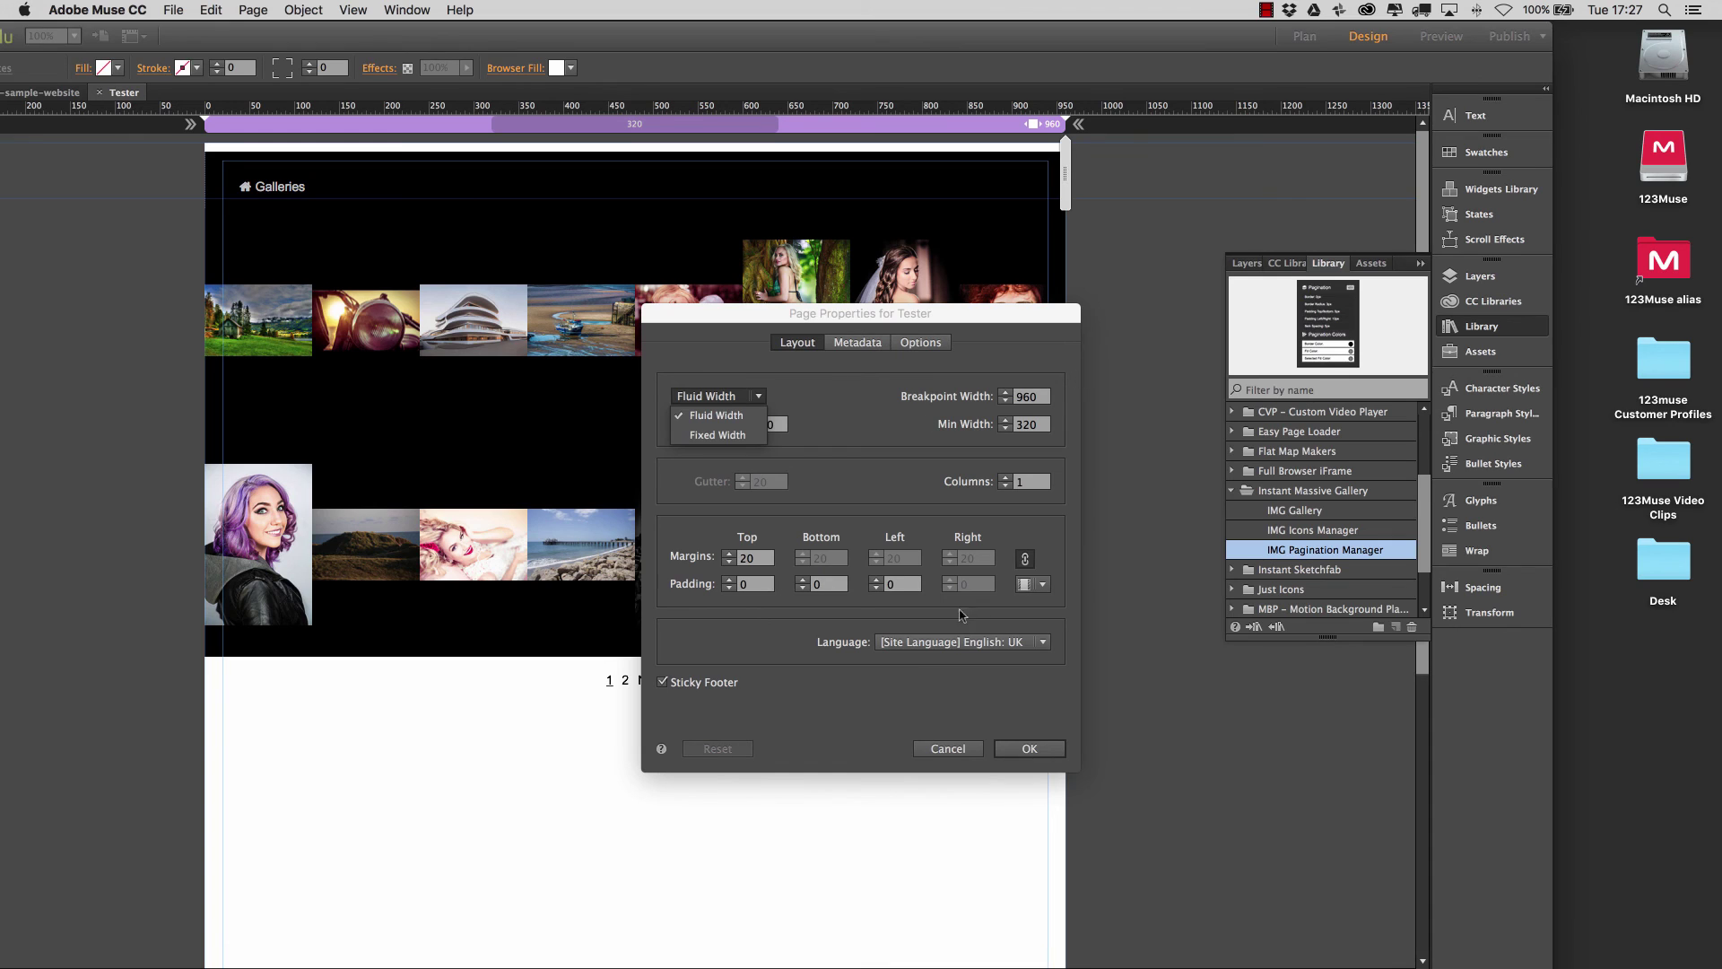
left_click(971, 740)
left_click(948, 748)
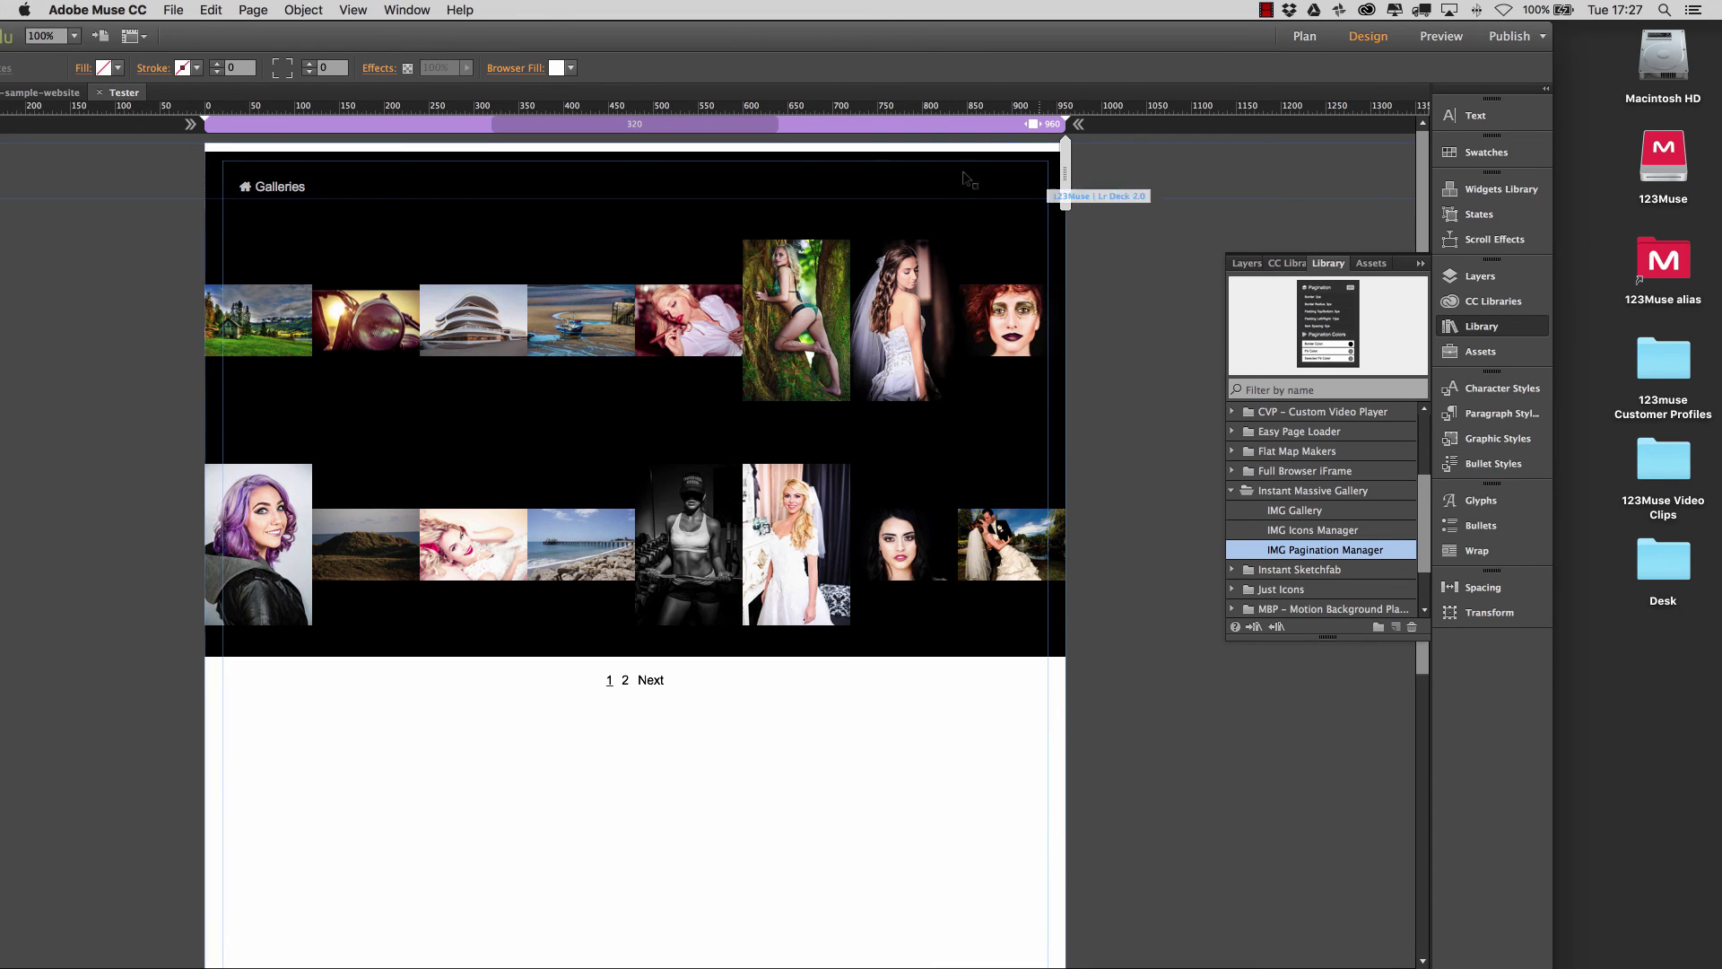
Reopen the Lr Deck options, review Breakpoints, and collapse Standard Lightbox, Setup and Breakpoints.
left_click(1082, 219)
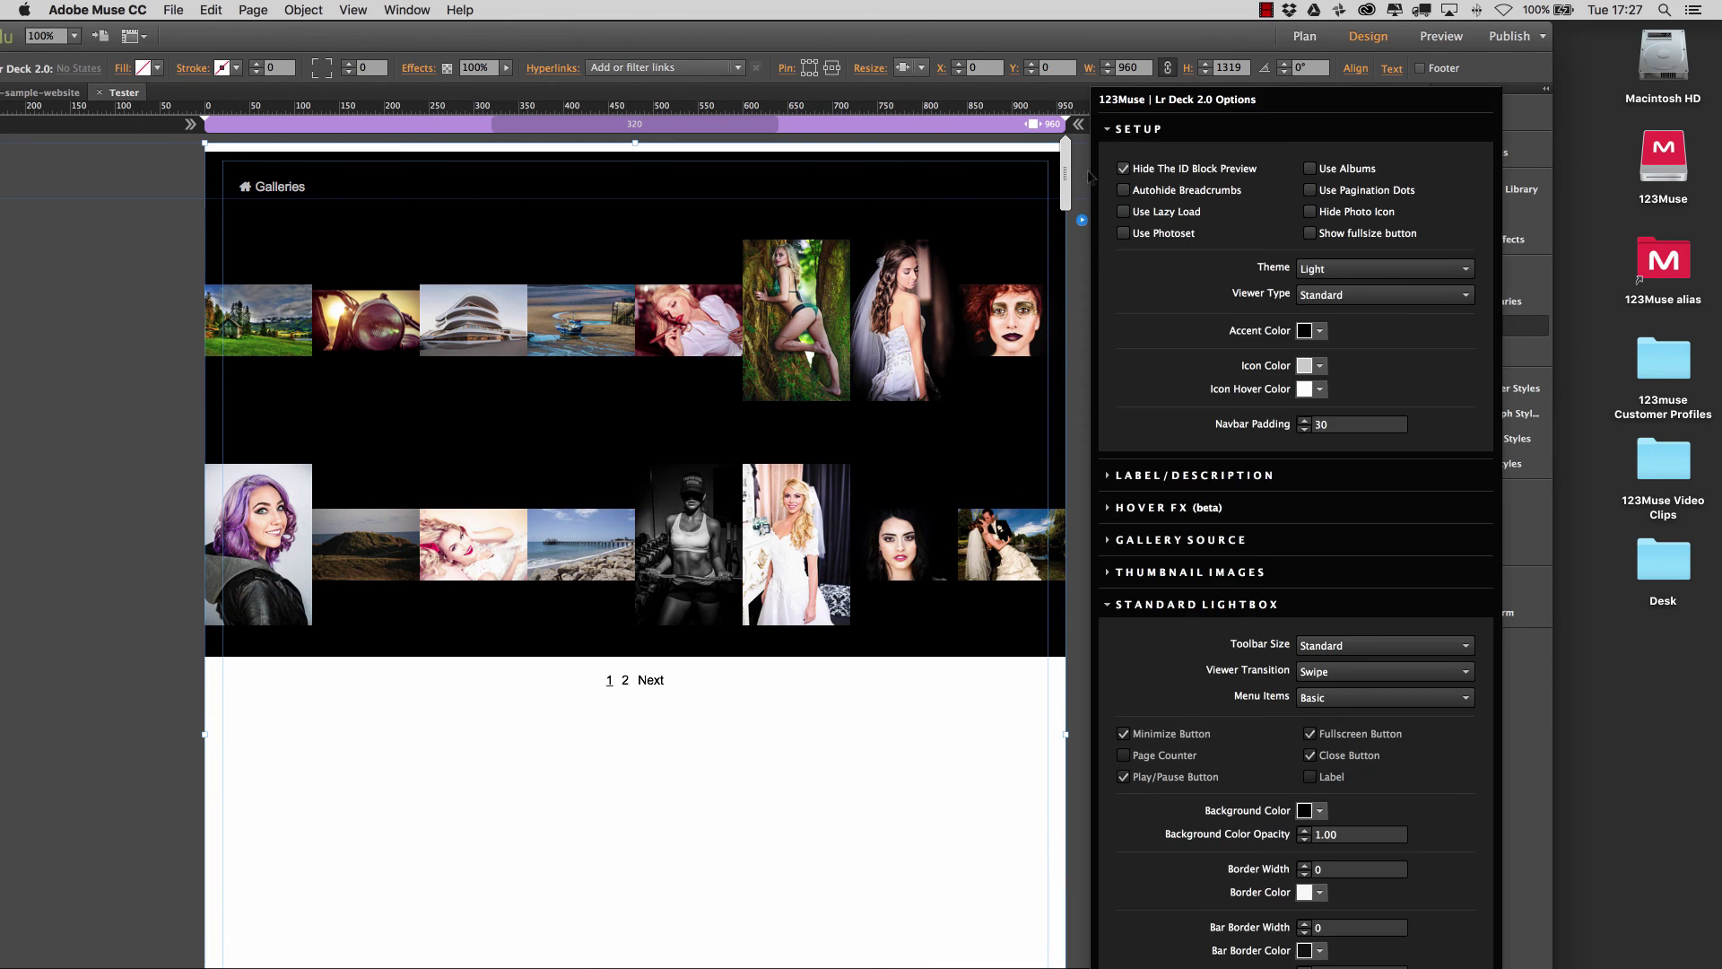
left_click(1143, 604)
left_click(1149, 258)
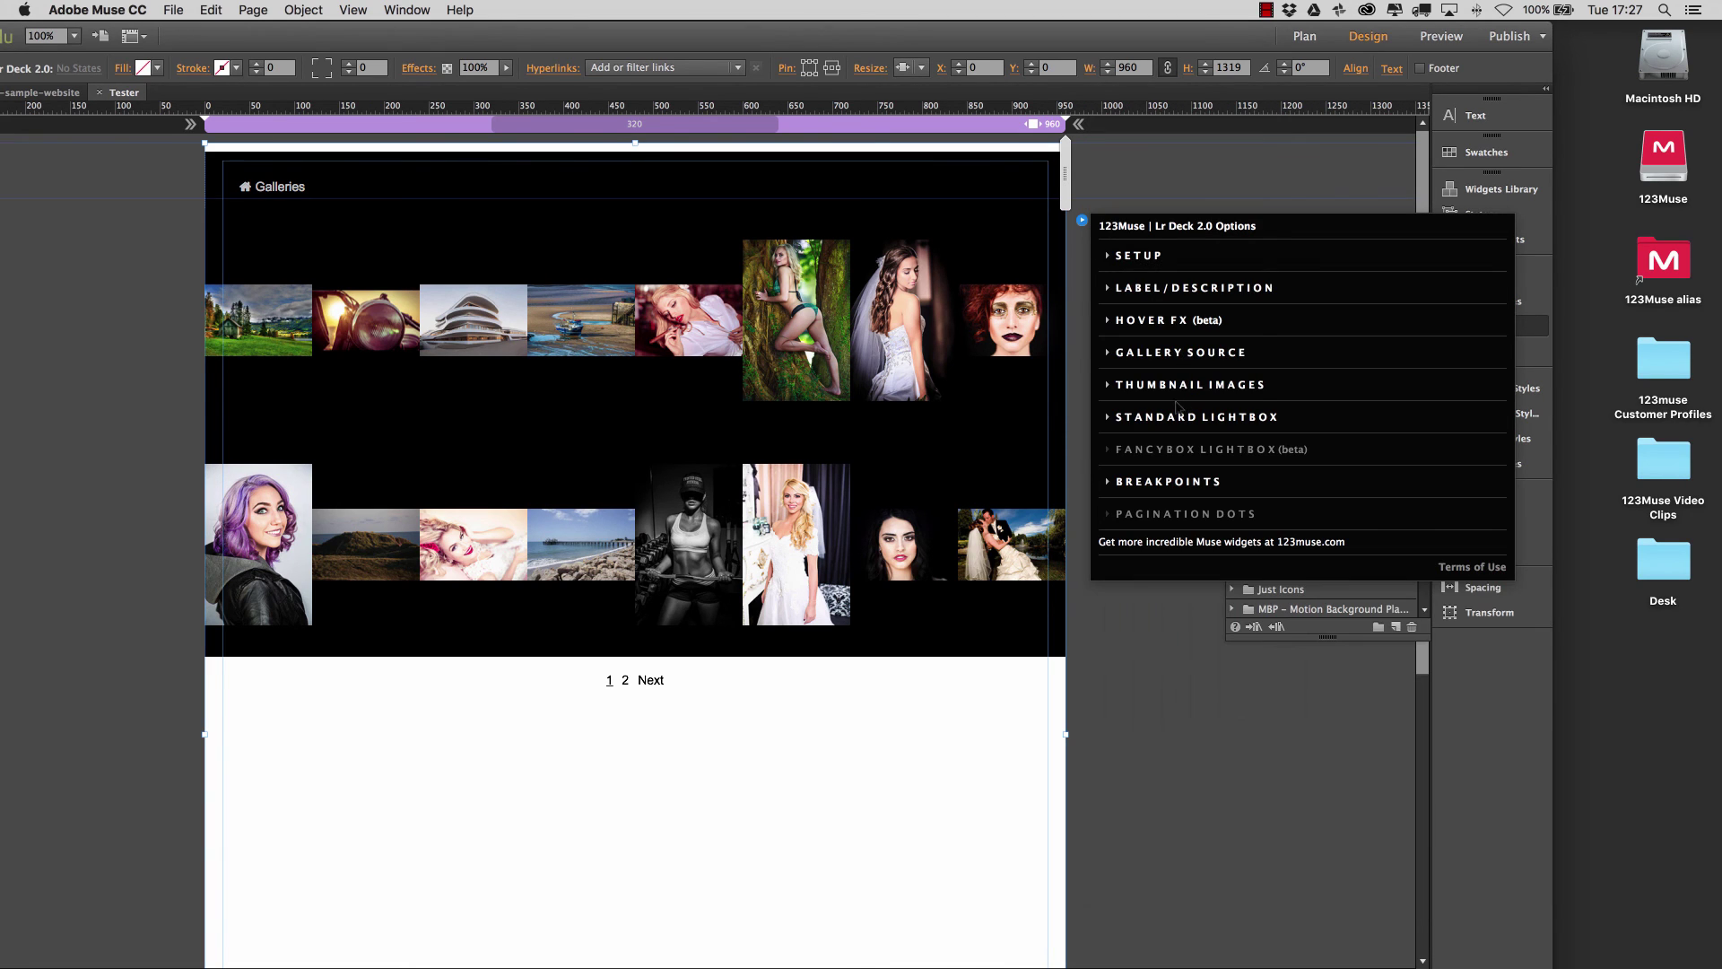
left_click(1162, 484)
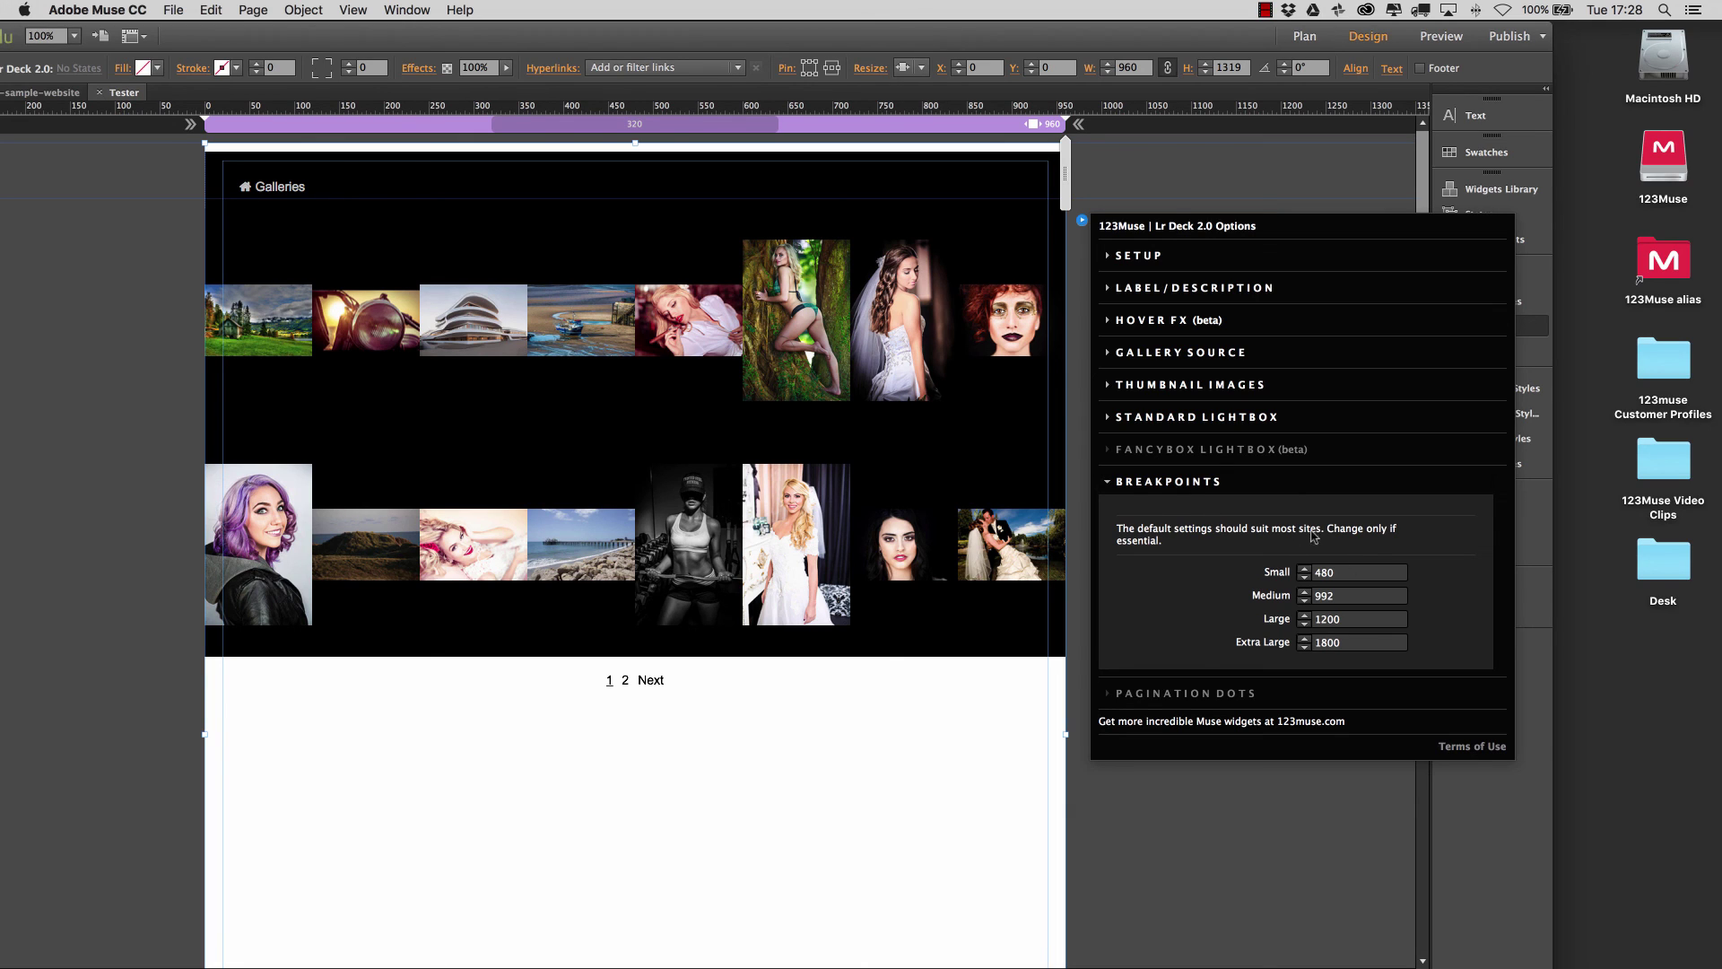
left_click(1158, 482)
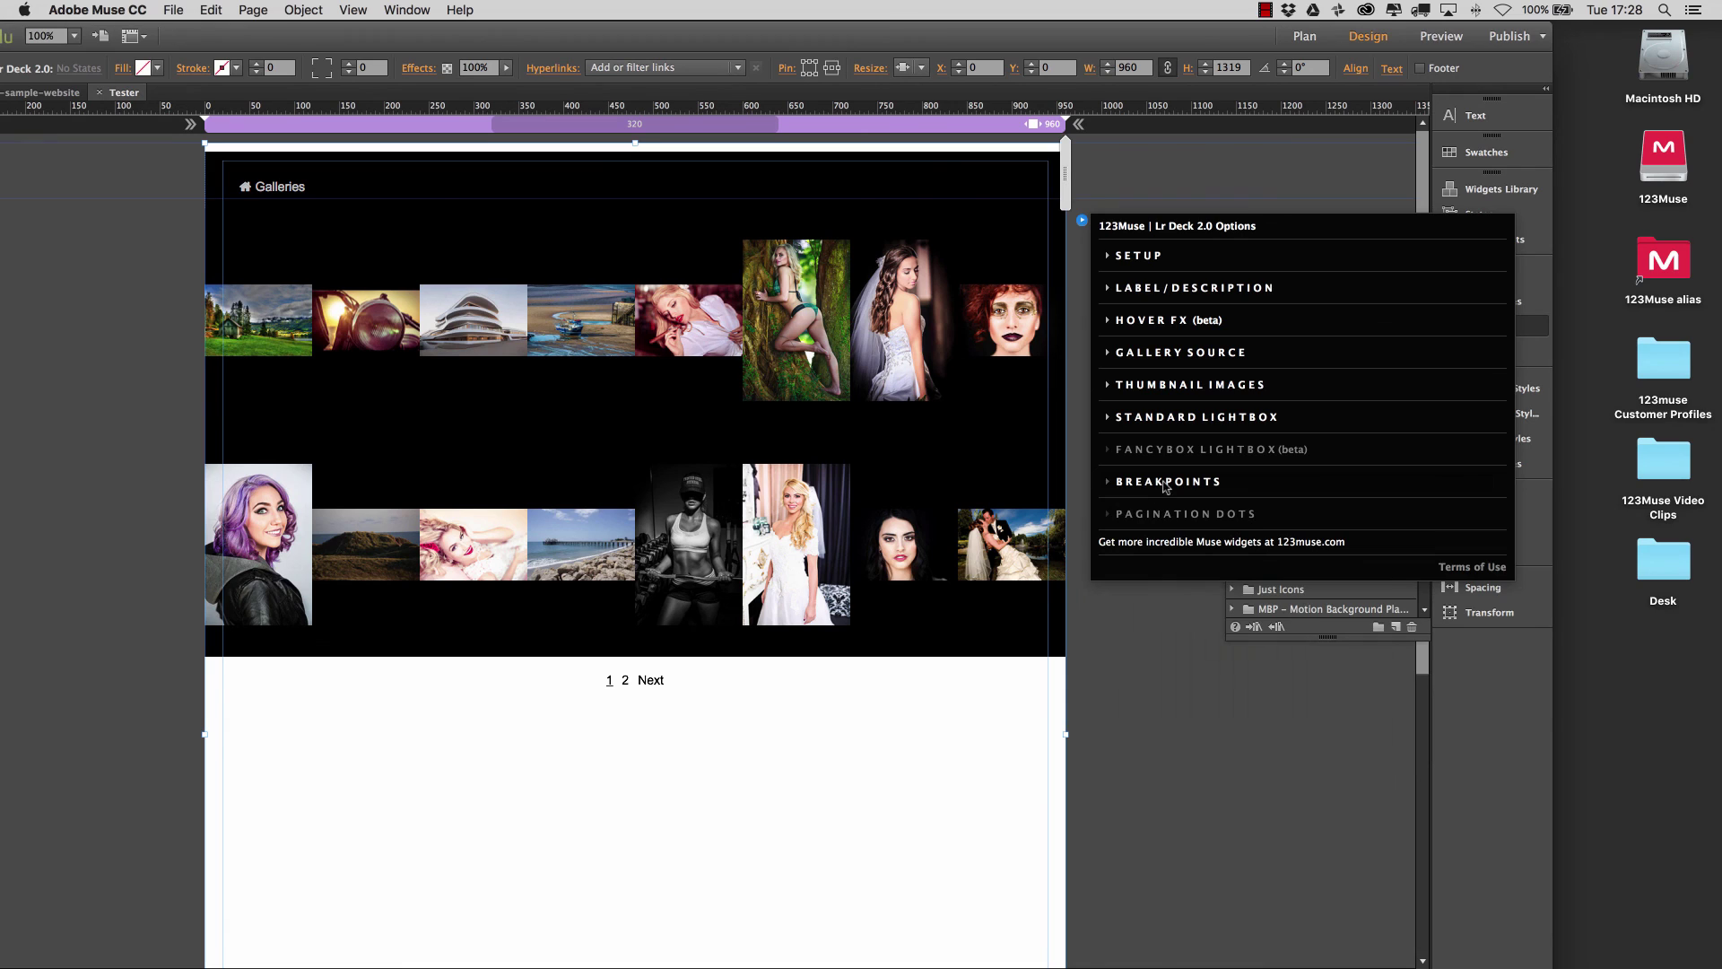
Click the empty canvas to dismiss the Lr Deck options panel and deselect the gallery.
left_click(1166, 793)
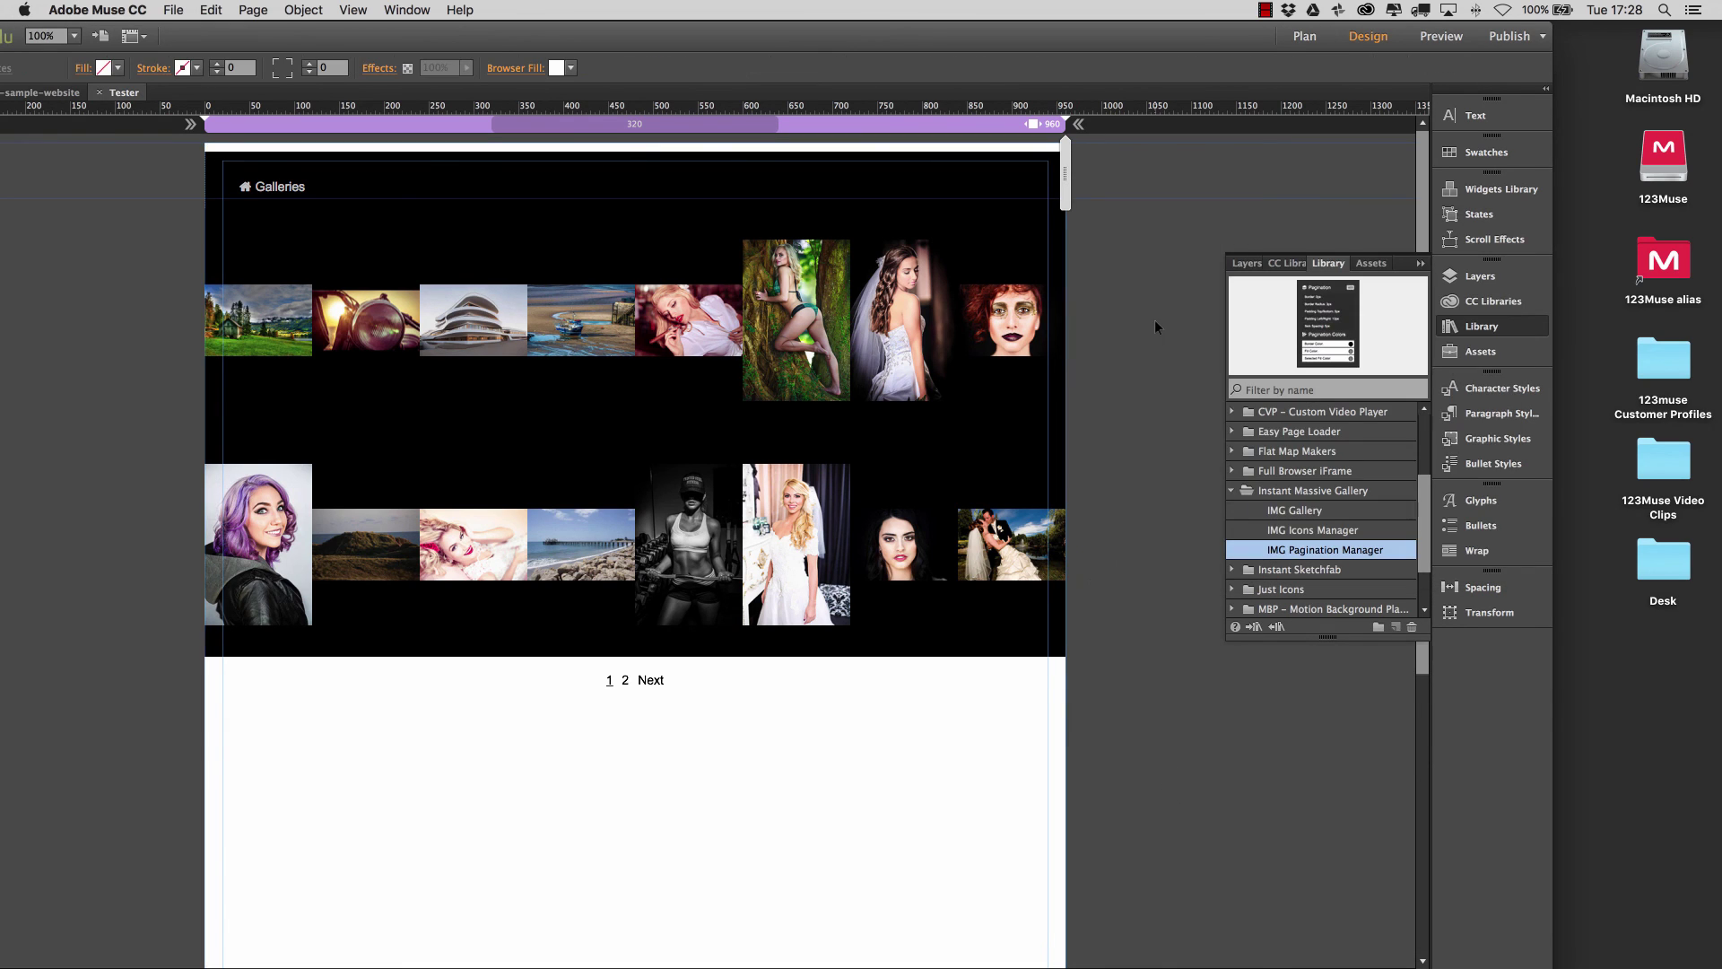